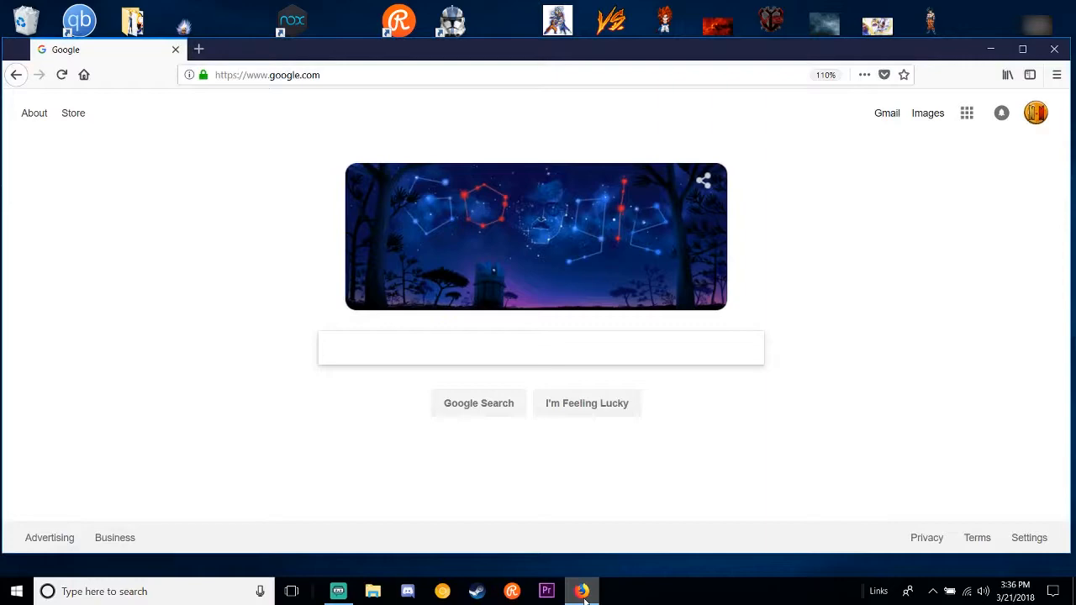
Step: Minimize the browser, launch Adobe Photoshop CC 2018 and move its window up on the desktop
{"action": "left_click", "coordinate": [583, 593]}
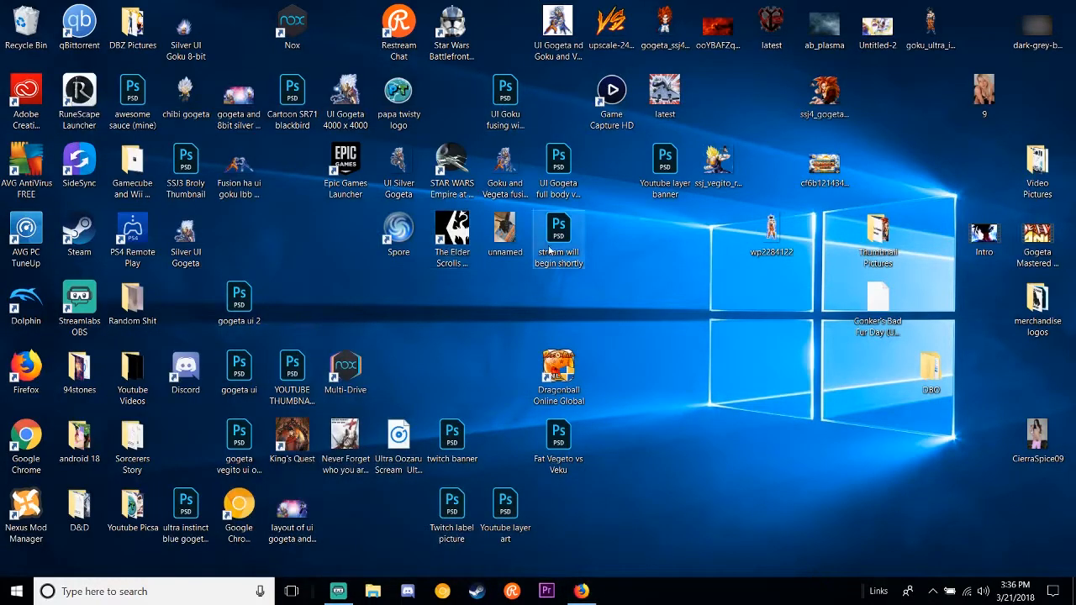
{"action": "left_click", "coordinate": [199, 589]}
{"action": "type", "text": "Photo"}
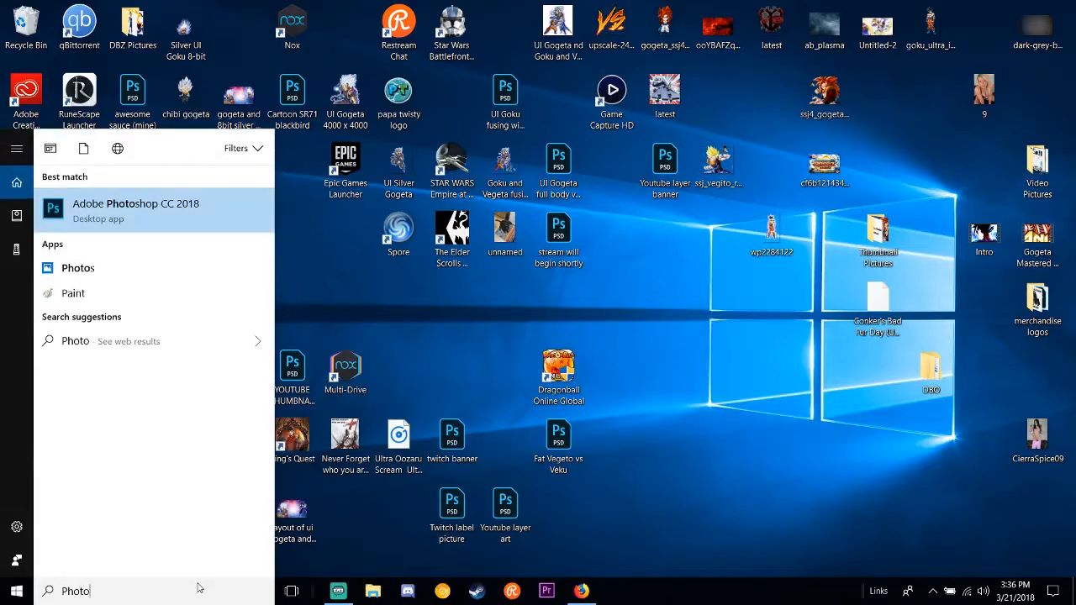
{"action": "key", "text": "Escape"}
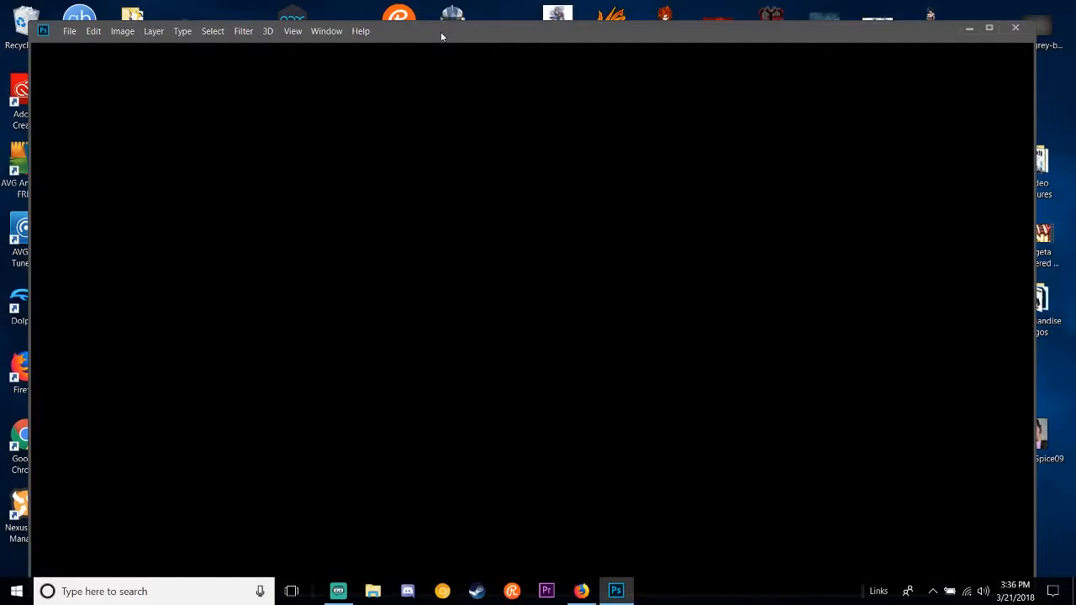
{"action": "left_click_drag", "start_coordinate": [442, 34], "coordinate": [440, 16]}
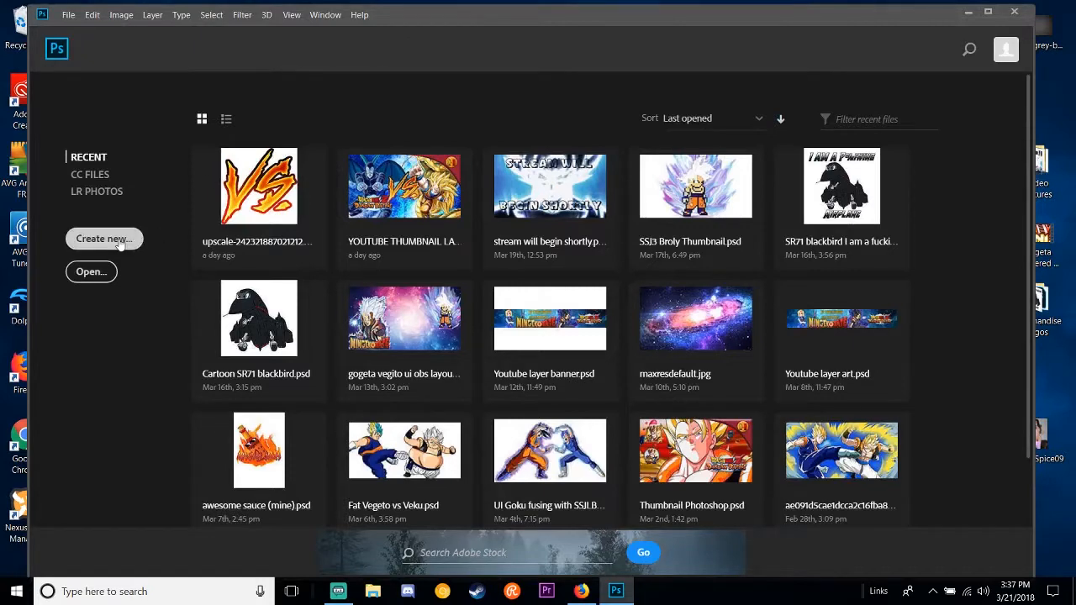
Step: Start a new document from the recent 4000 x 4000 px, 300 ppi preset, with pixels as the size unit
{"action": "left_click", "coordinate": [121, 242]}
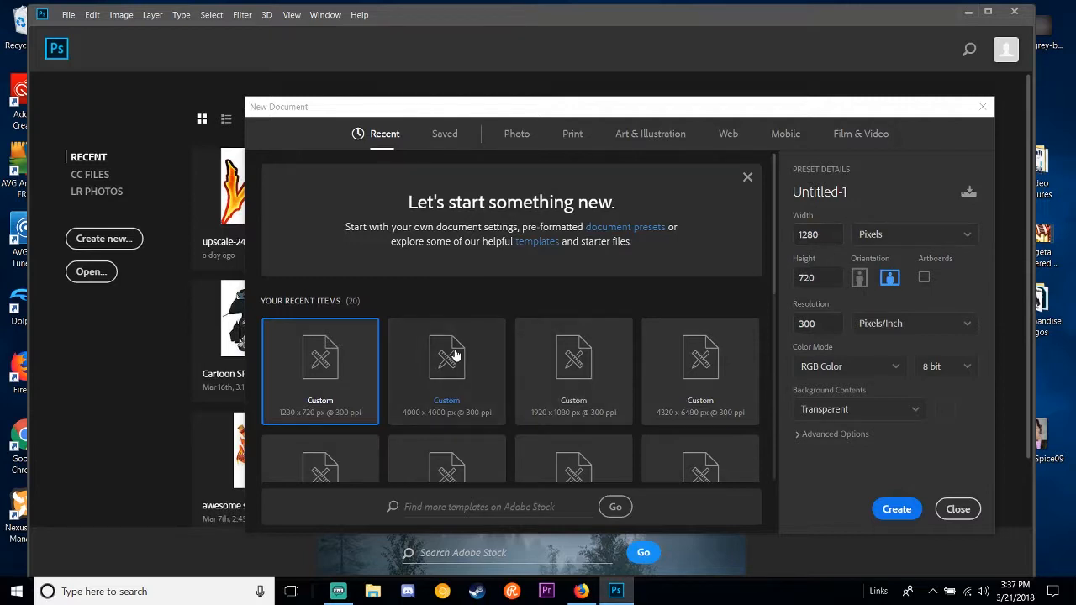
{"action": "left_click", "coordinate": [429, 364]}
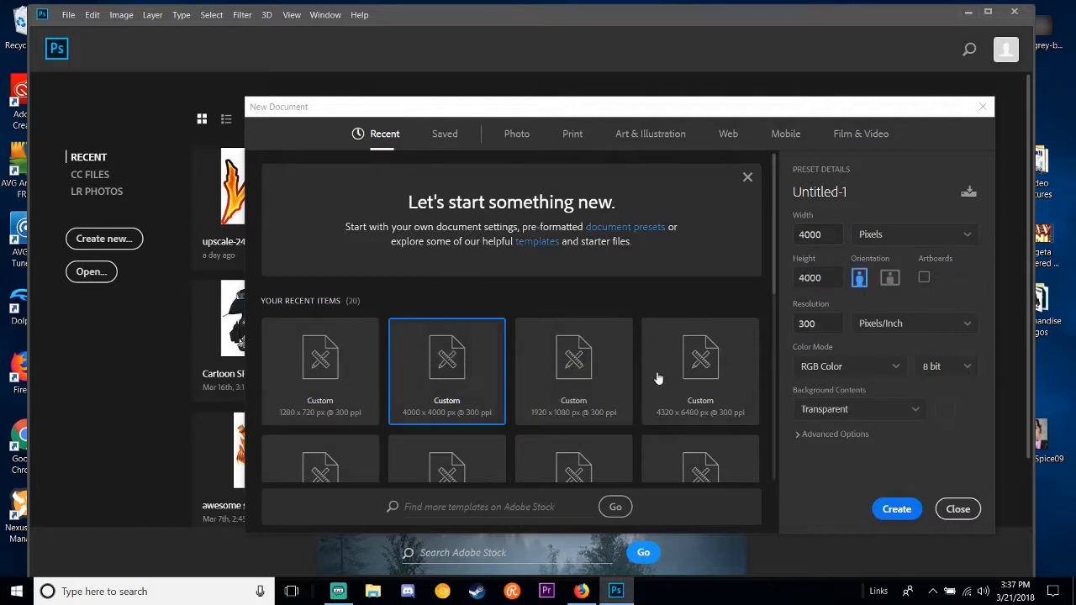
{"action": "left_click", "coordinate": [921, 234]}
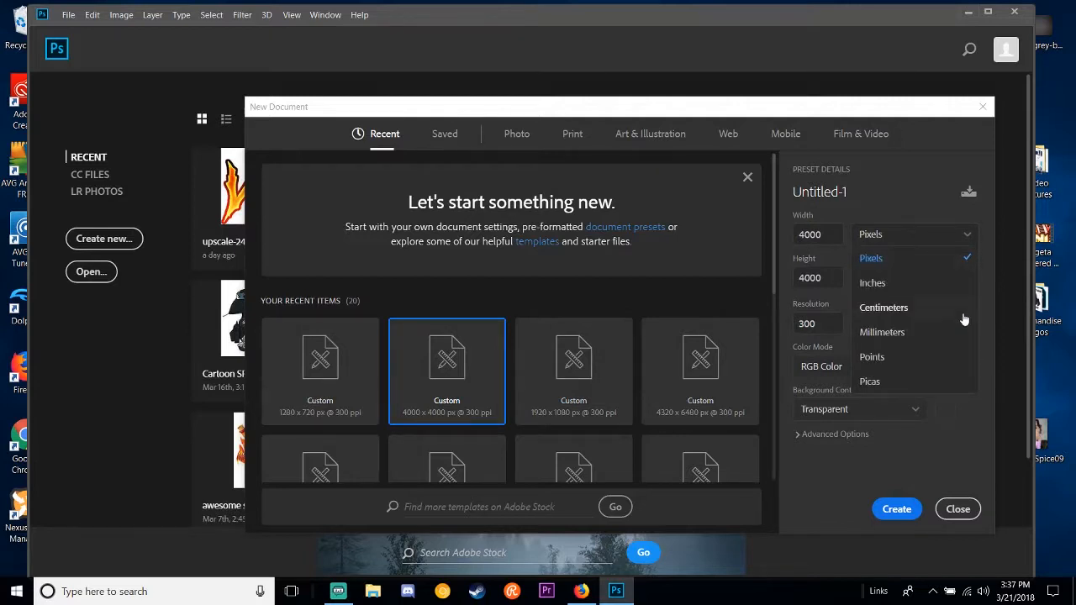
{"action": "left_click", "coordinate": [952, 261]}
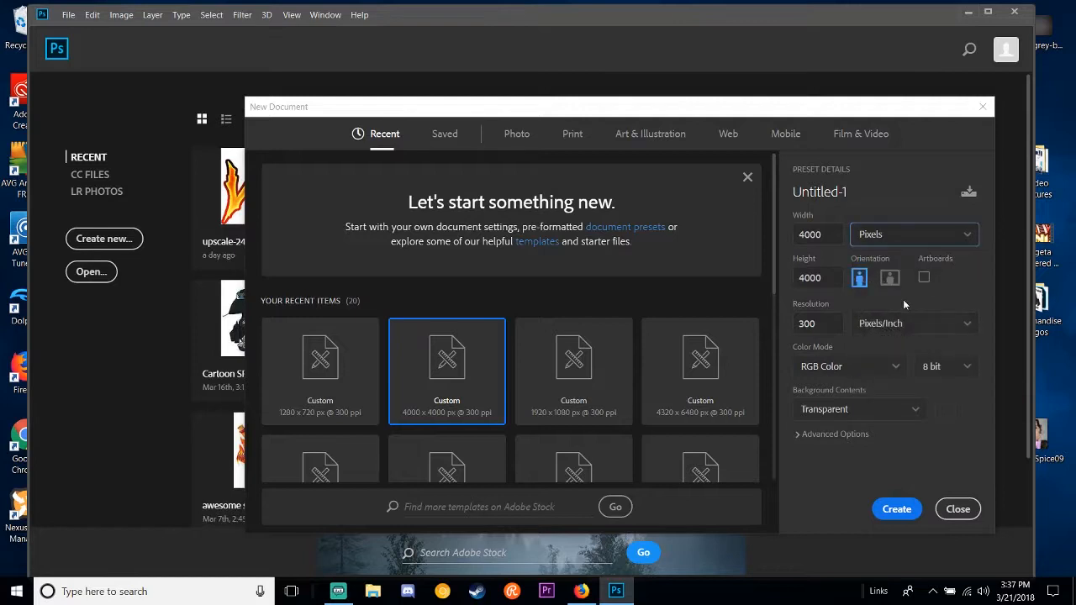
Step: Set the new document's width to 1280 and its height to 720 pixels
{"action": "left_click", "coordinate": [828, 234]}
{"action": "type", "text": "1280"}
{"action": "left_click", "coordinate": [830, 277]}
{"action": "type", "text": "7"}
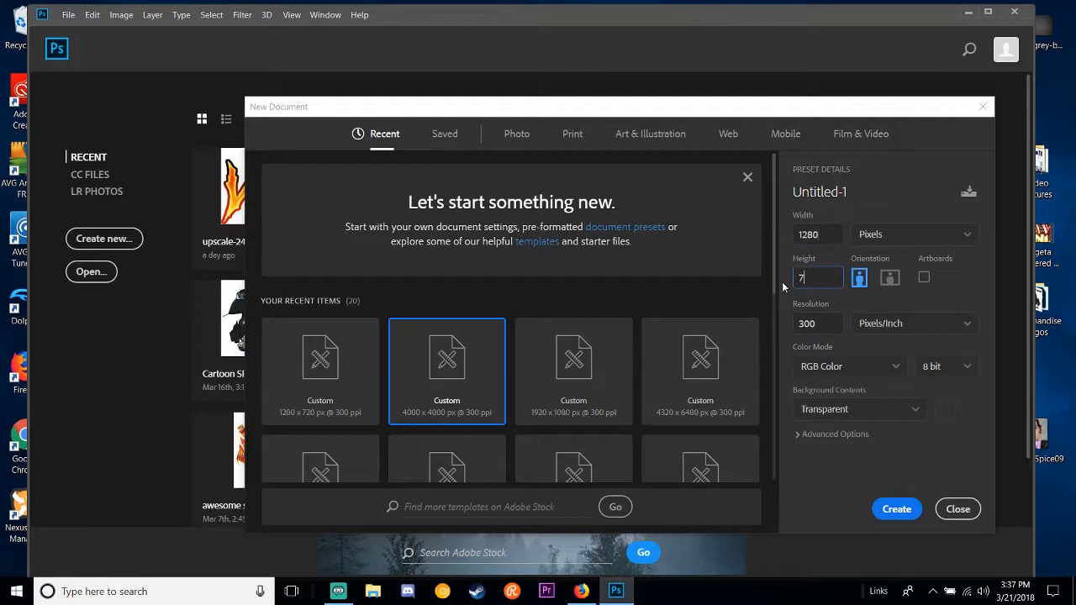
{"action": "type", "text": "20"}
Step: Try out a custom background colour for the new document in the Color Picker
{"action": "left_click", "coordinate": [900, 409]}
{"action": "scroll", "coordinate": [864, 455], "scroll_direction": "down", "scroll_amount": 1}
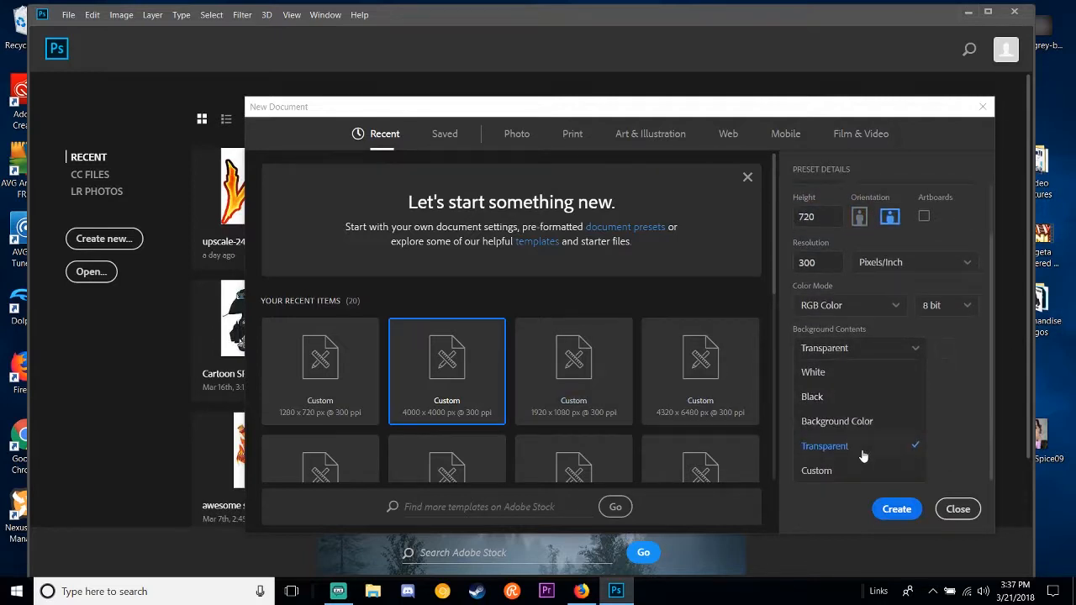
{"action": "left_click", "coordinate": [841, 472]}
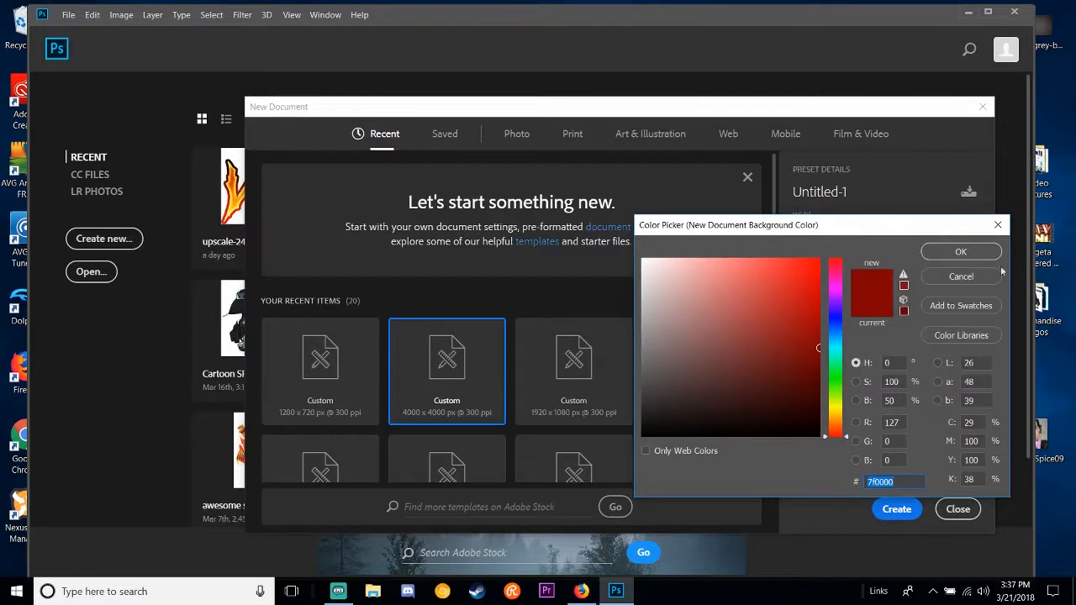
{"action": "left_click", "coordinate": [973, 276]}
{"action": "left_click", "coordinate": [873, 412]}
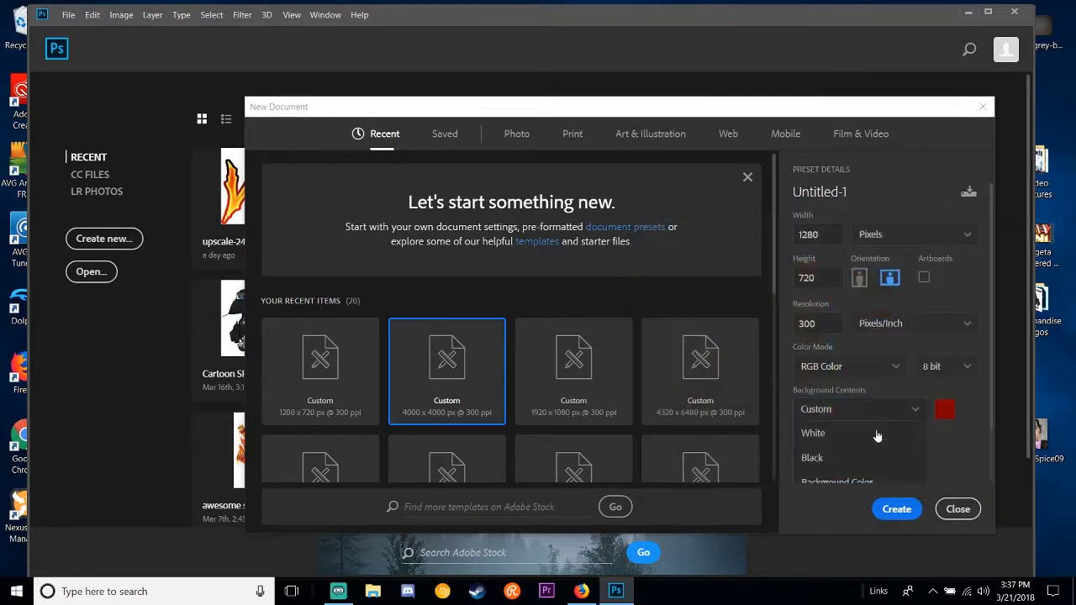
{"action": "scroll", "coordinate": [852, 476], "scroll_direction": "down", "scroll_amount": 1}
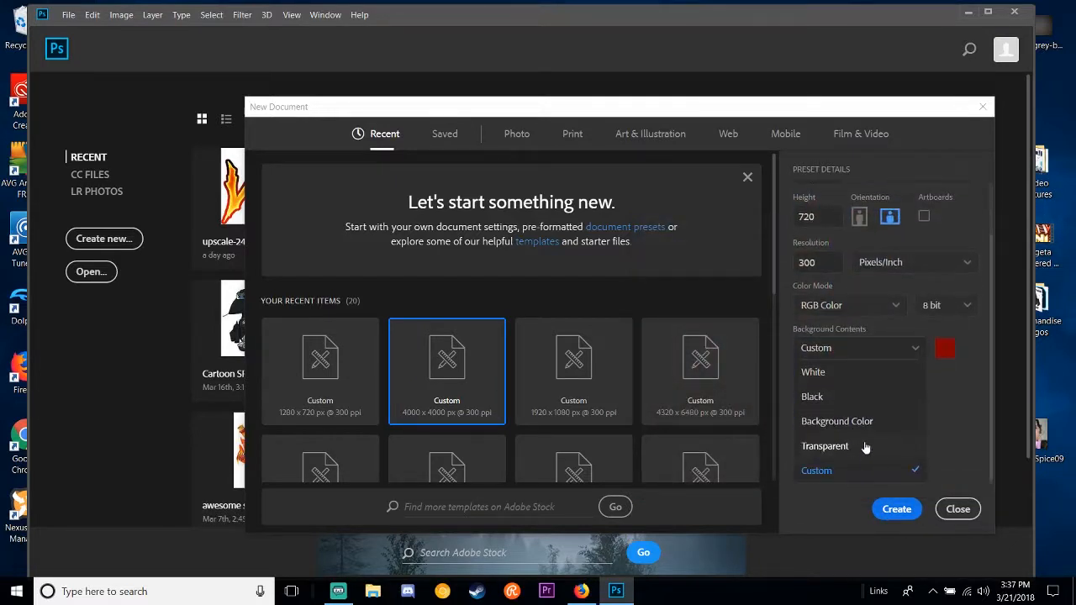
{"action": "left_click", "coordinate": [946, 355]}
{"action": "left_click", "coordinate": [893, 411]}
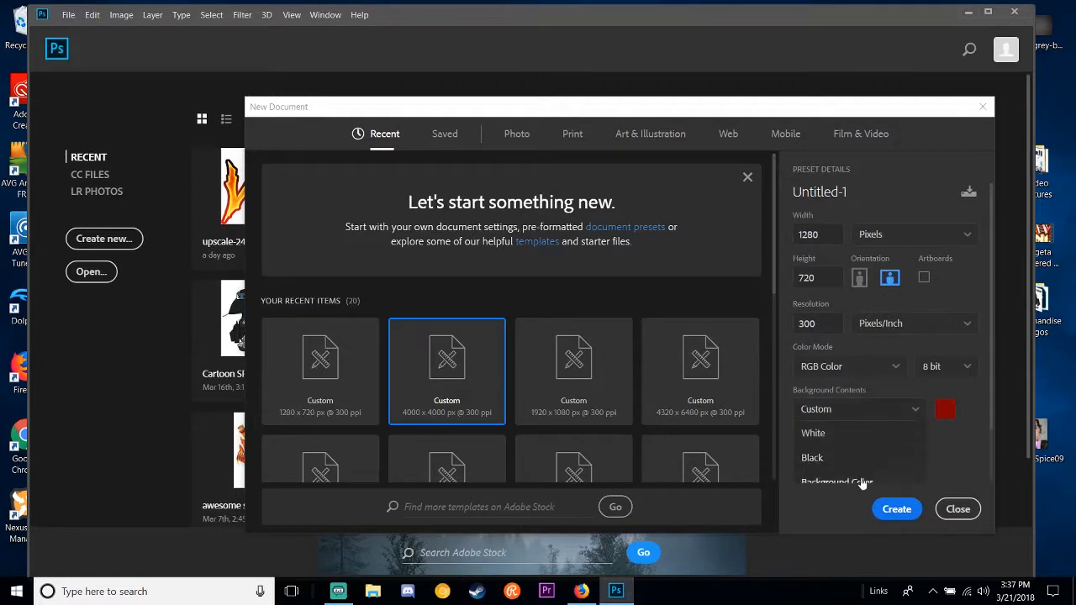
{"action": "scroll", "coordinate": [861, 462], "scroll_direction": "down", "scroll_amount": 1}
{"action": "left_click", "coordinate": [854, 469]}
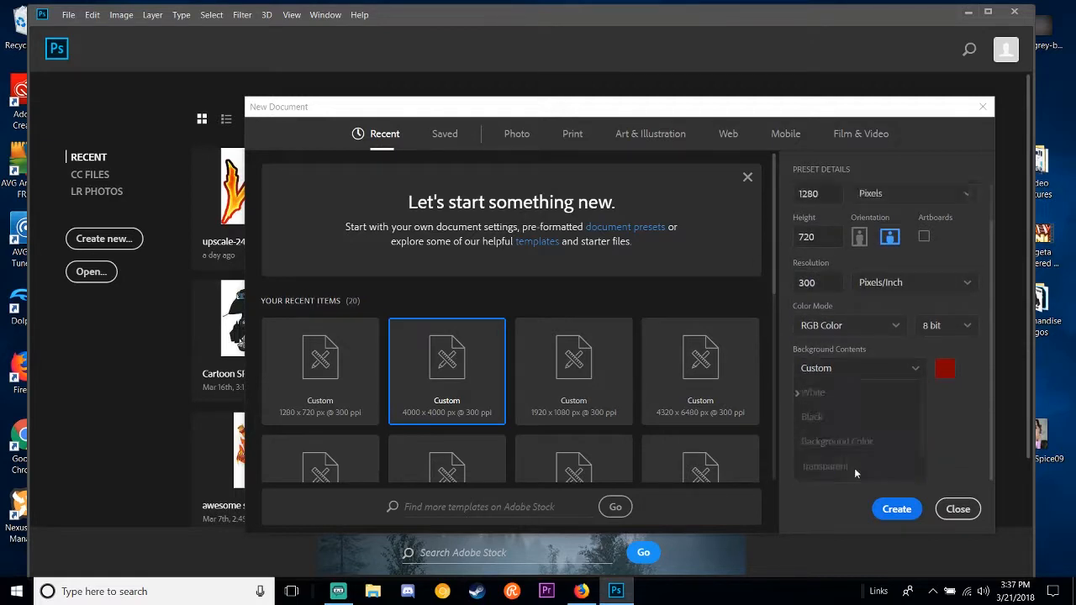
{"action": "left_click_drag", "start_coordinate": [803, 358], "coordinate": [726, 317]}
{"action": "mouse_move", "coordinate": [834, 300]}
{"action": "left_mouse_down"}
{"action": "mouse_move", "coordinate": [833, 363]}
{"action": "mouse_move", "coordinate": [834, 321]}
{"action": "left_mouse_up"}
{"action": "left_click", "coordinate": [952, 277]}
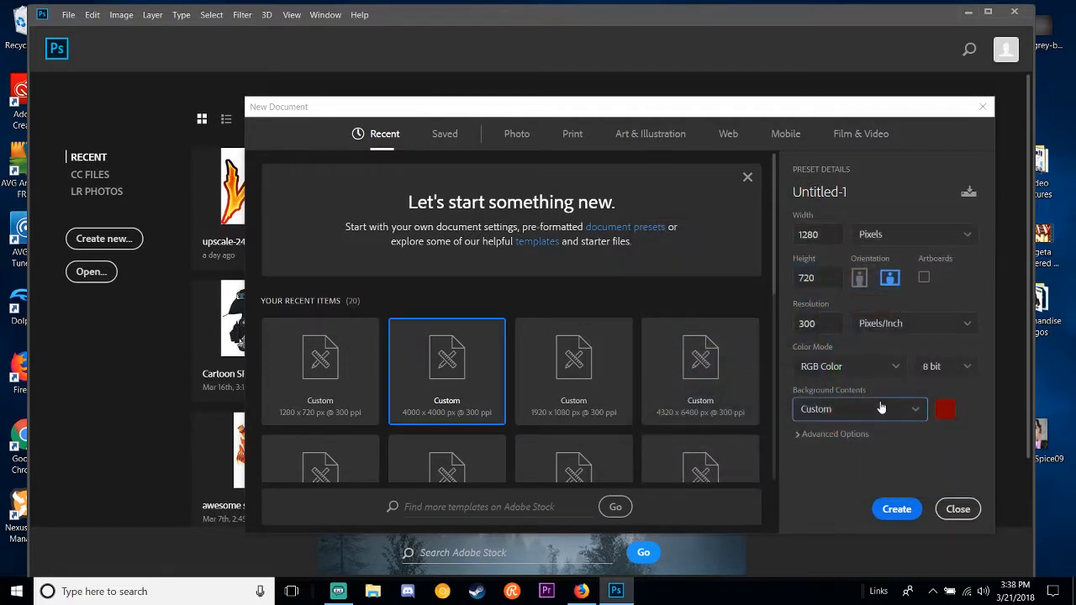
Step: Set the background contents to Transparent and create the document
{"action": "left_click", "coordinate": [880, 407]}
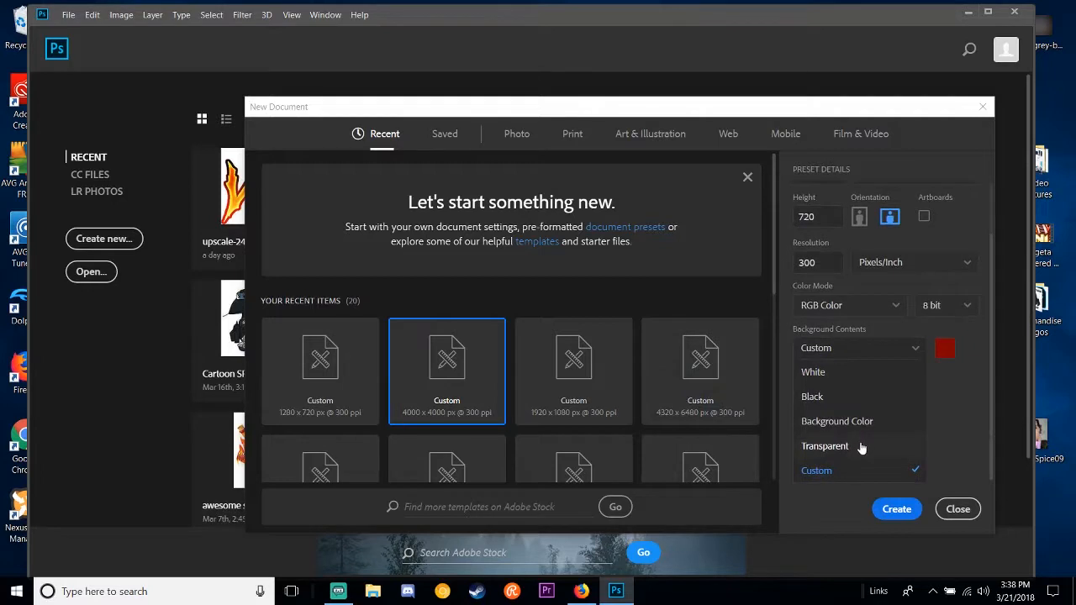
{"action": "left_click", "coordinate": [866, 444]}
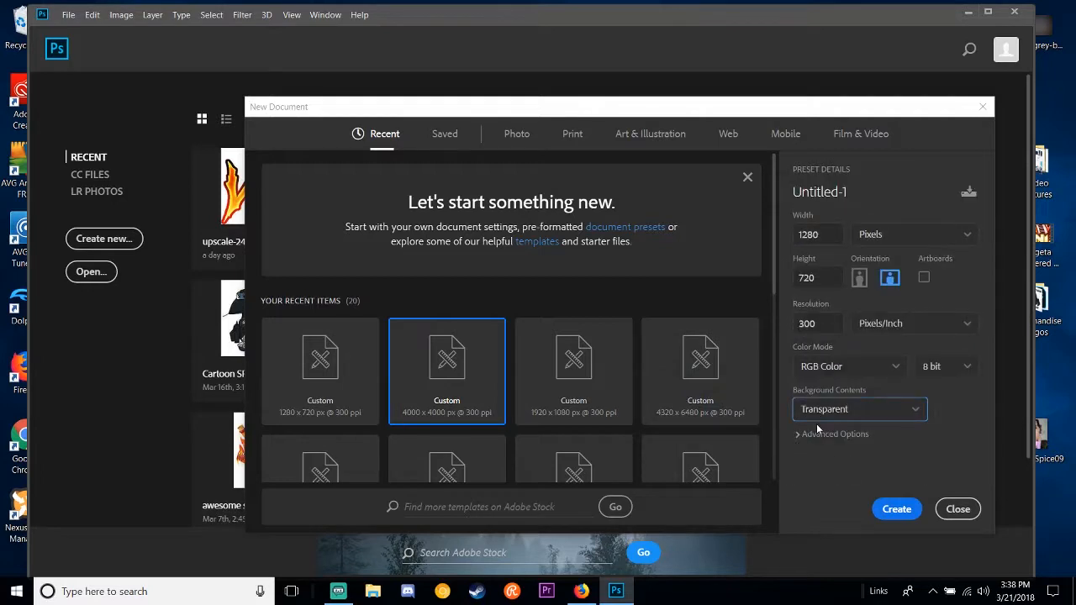
{"action": "left_click", "coordinate": [898, 510]}
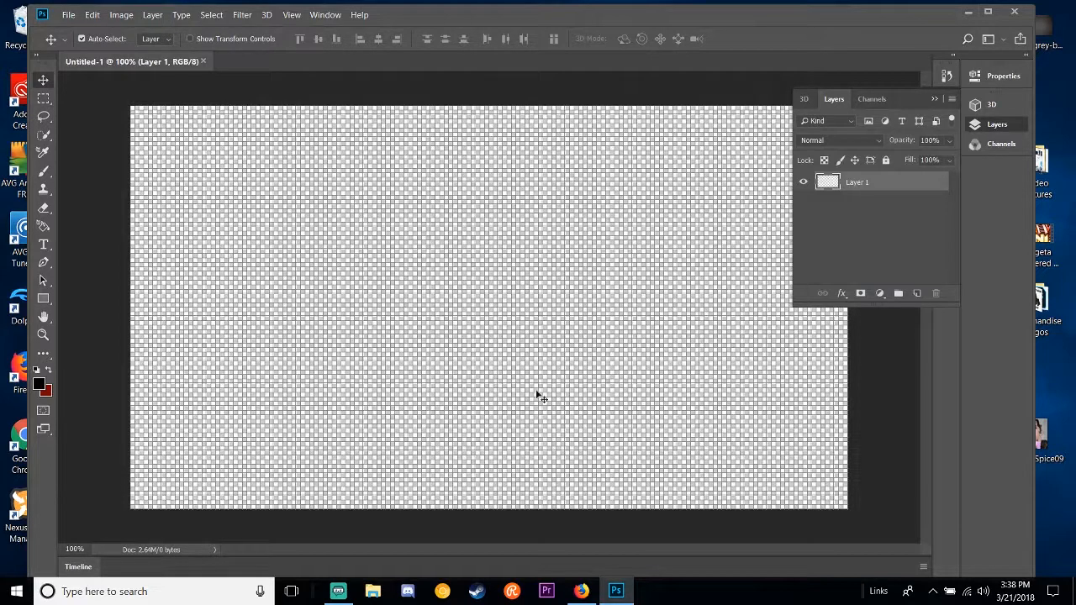
Step: Hide the extras to remove the grid from the canvas, and look over the individual display options
{"action": "left_click", "coordinate": [293, 17]}
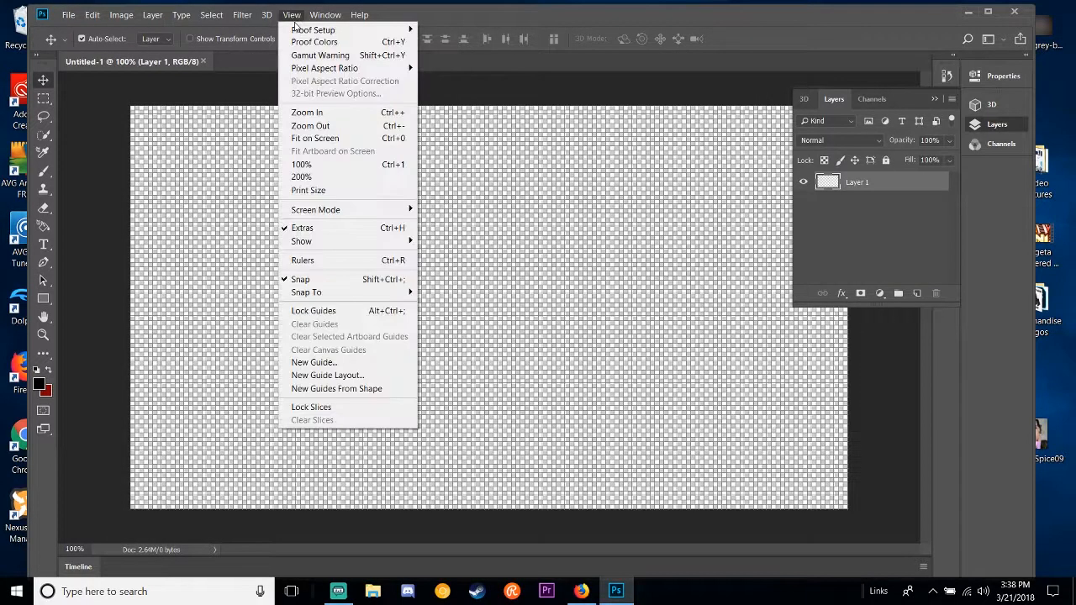
{"action": "left_click", "coordinate": [340, 229]}
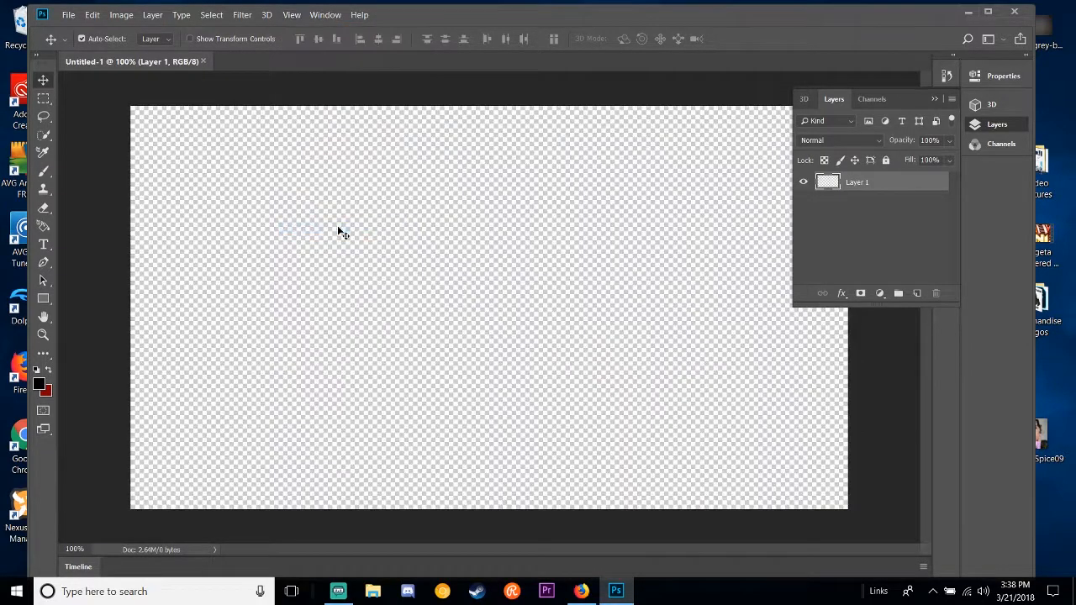
{"action": "left_click", "coordinate": [289, 15]}
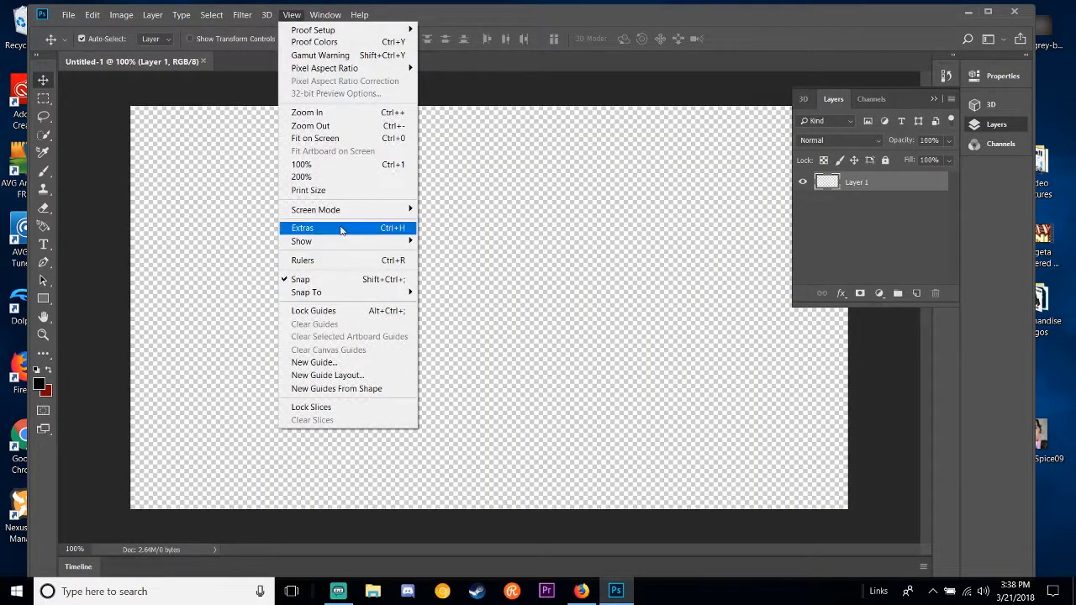
{"action": "mouse_move", "coordinate": [344, 241]}
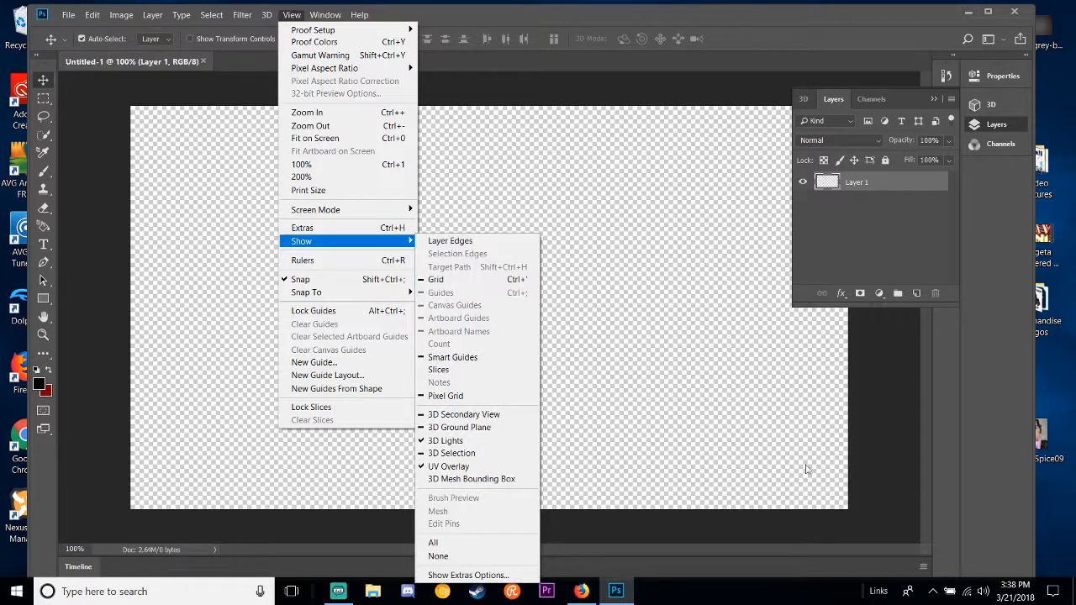
{"action": "left_click", "coordinate": [725, 417]}
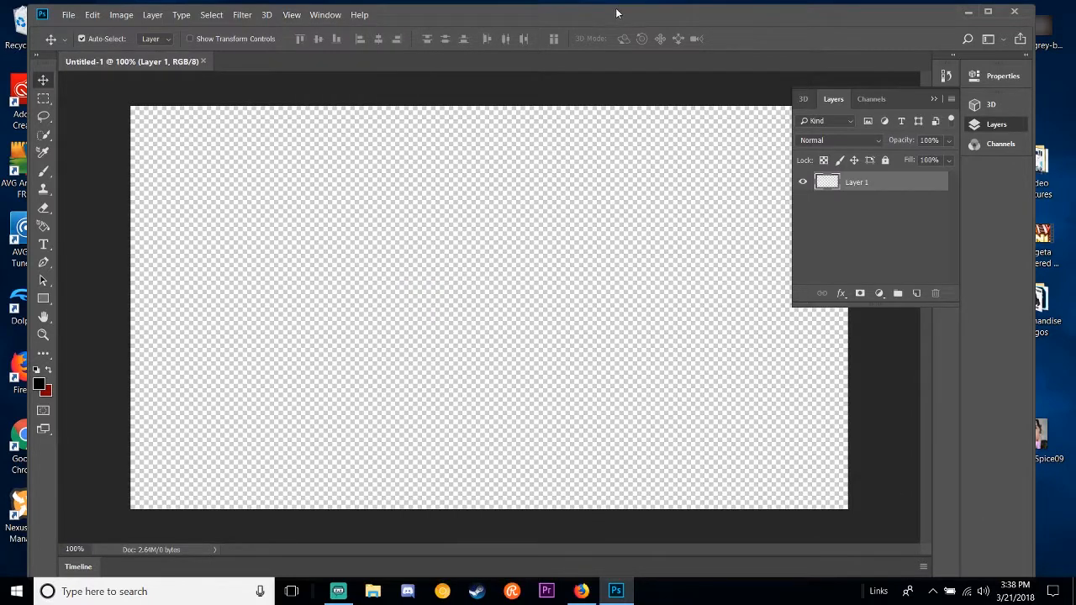
Step: Move the Photoshop window aside, switch to Firefox and search Google Images for "Silver Ultra Instinct Goku Transparent"
{"action": "left_click_drag", "start_coordinate": [616, 13], "coordinate": [396, 95]}
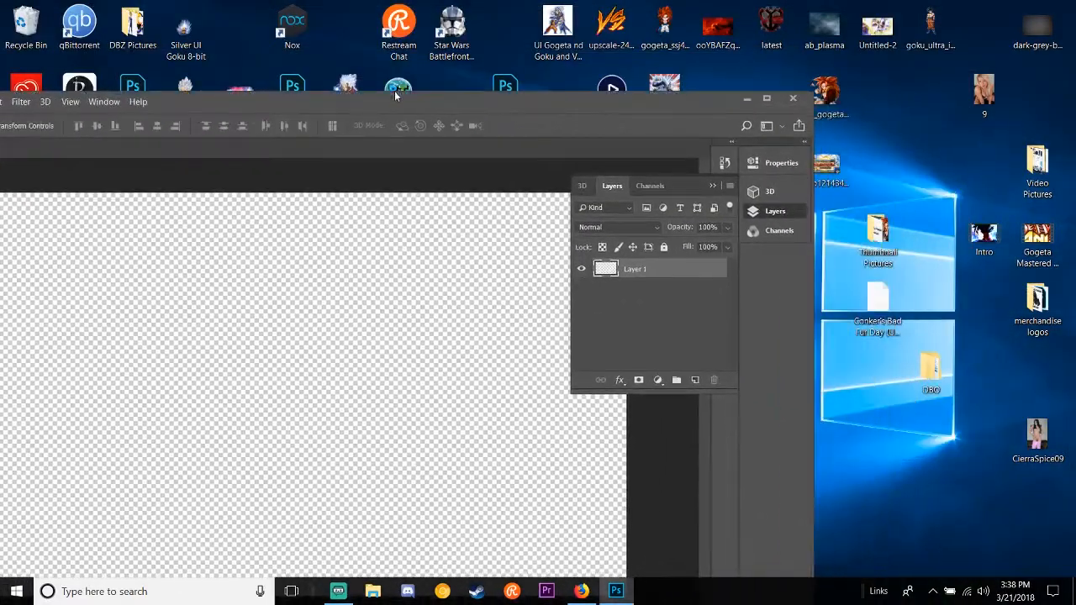
{"action": "left_click", "coordinate": [581, 591]}
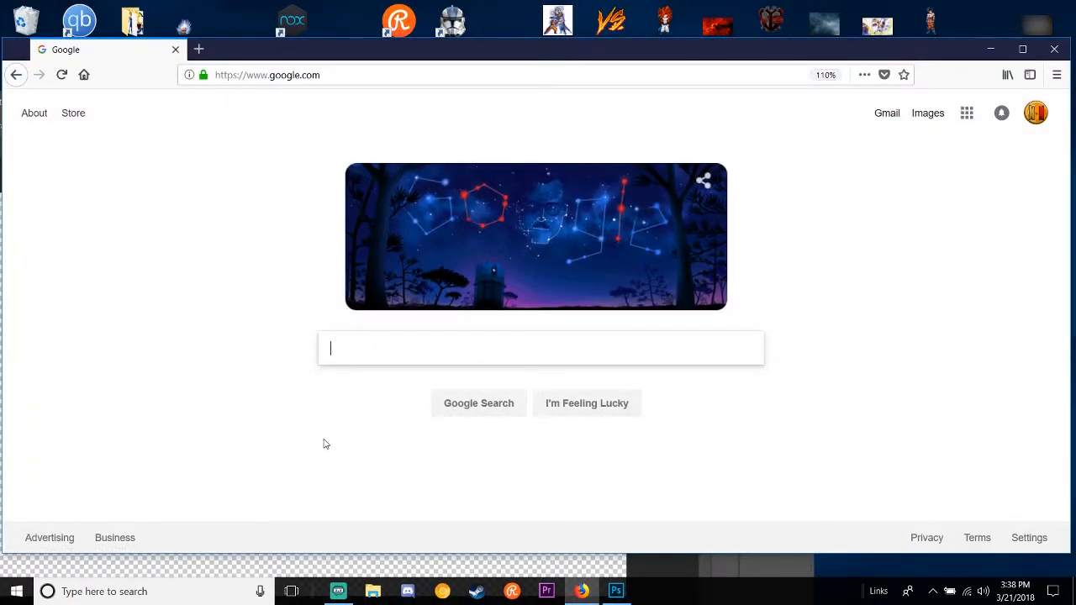
{"action": "type", "text": "Silver "}
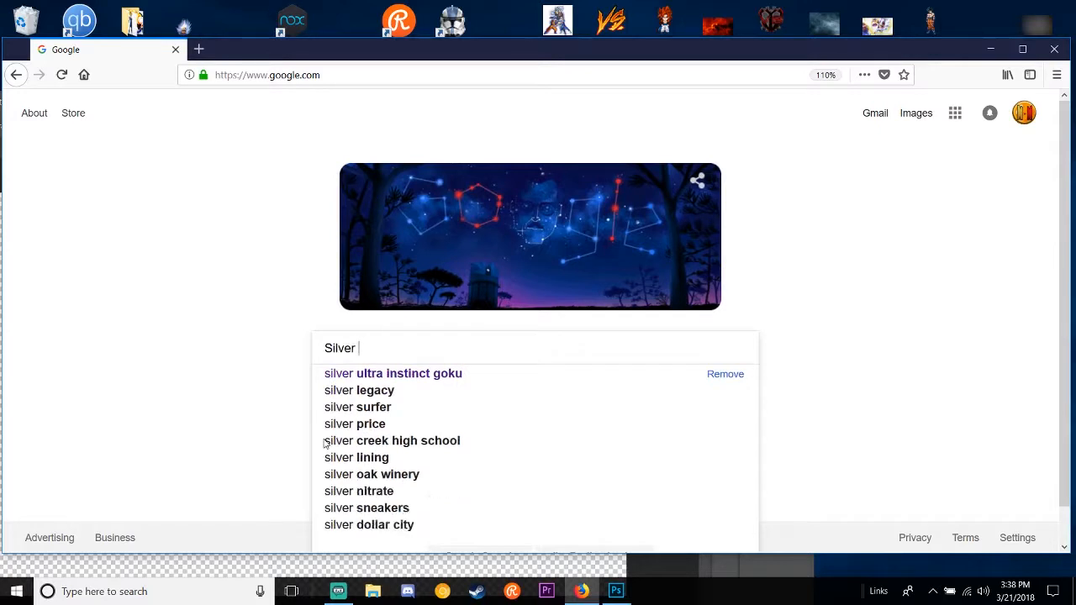
{"action": "type", "text": "Ultra Instinc"}
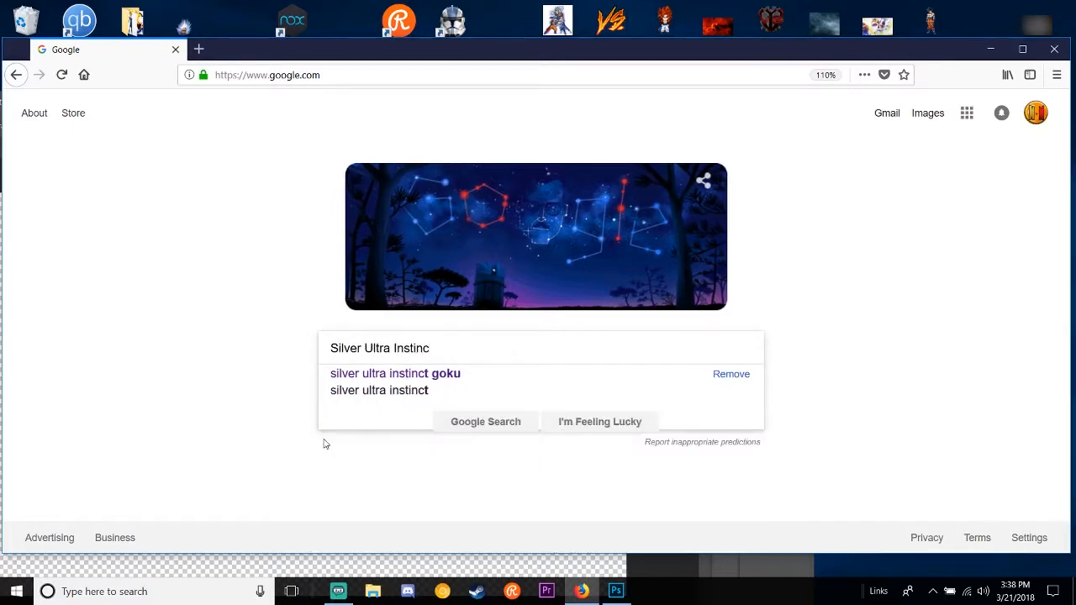
{"action": "type", "text": "t Goku T"}
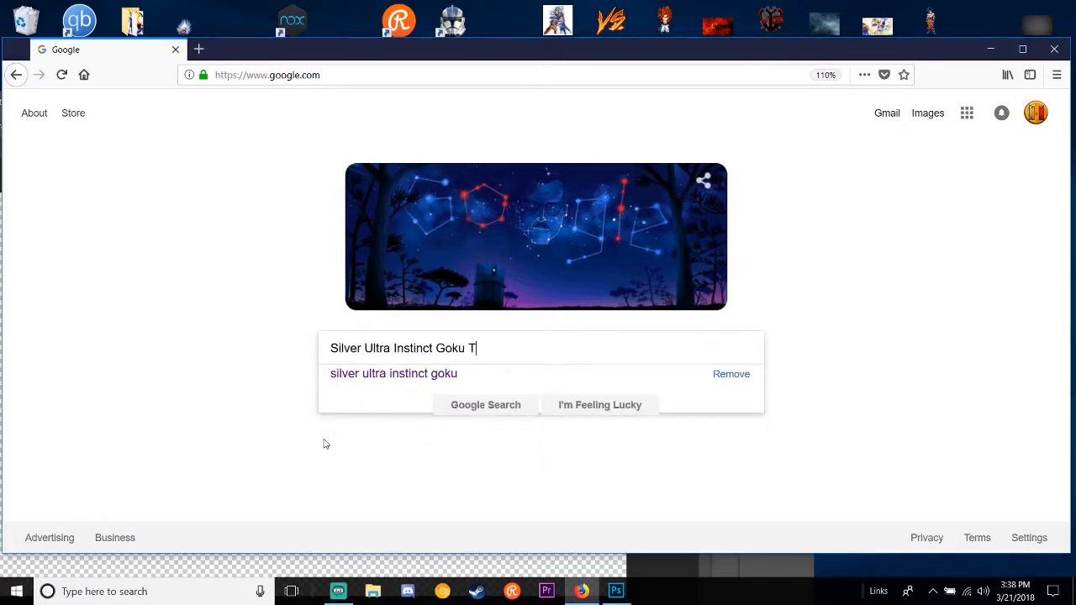
{"action": "type", "text": "ransparent"}
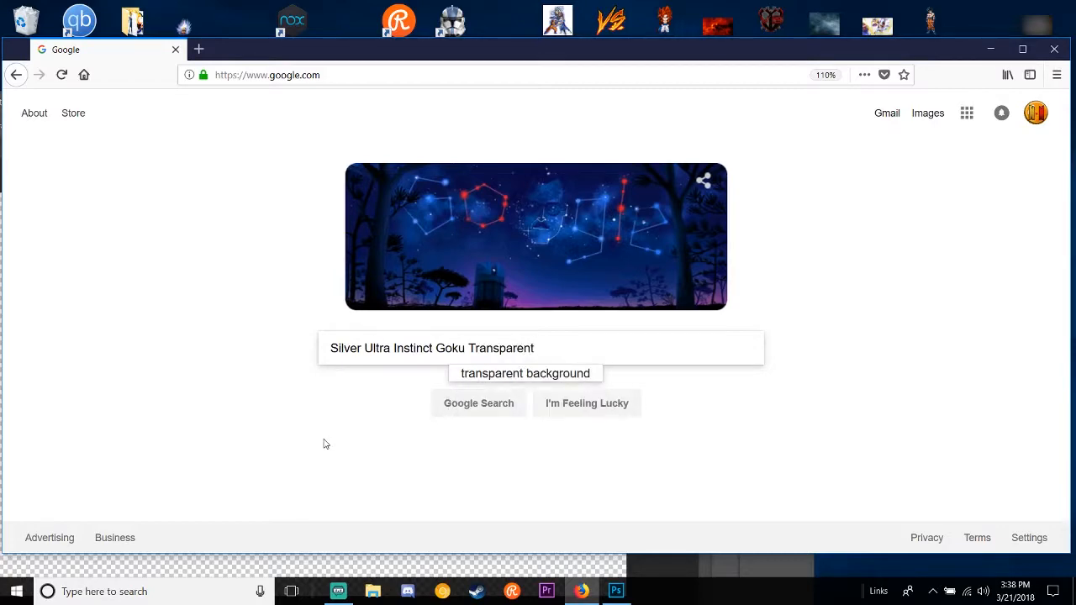
{"action": "key", "text": "Return"}
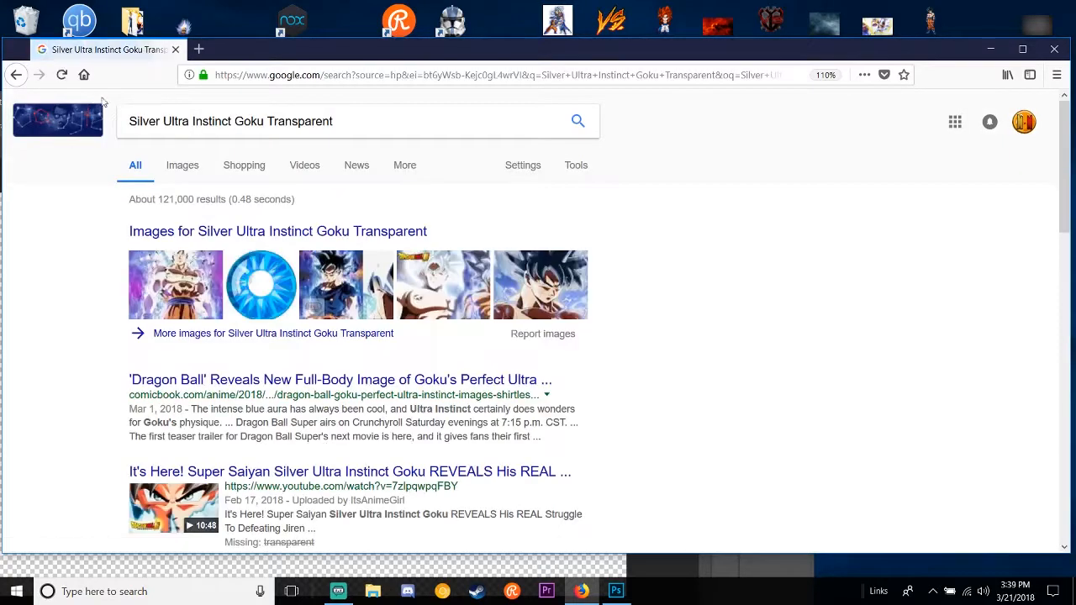
{"action": "left_click", "coordinate": [179, 166]}
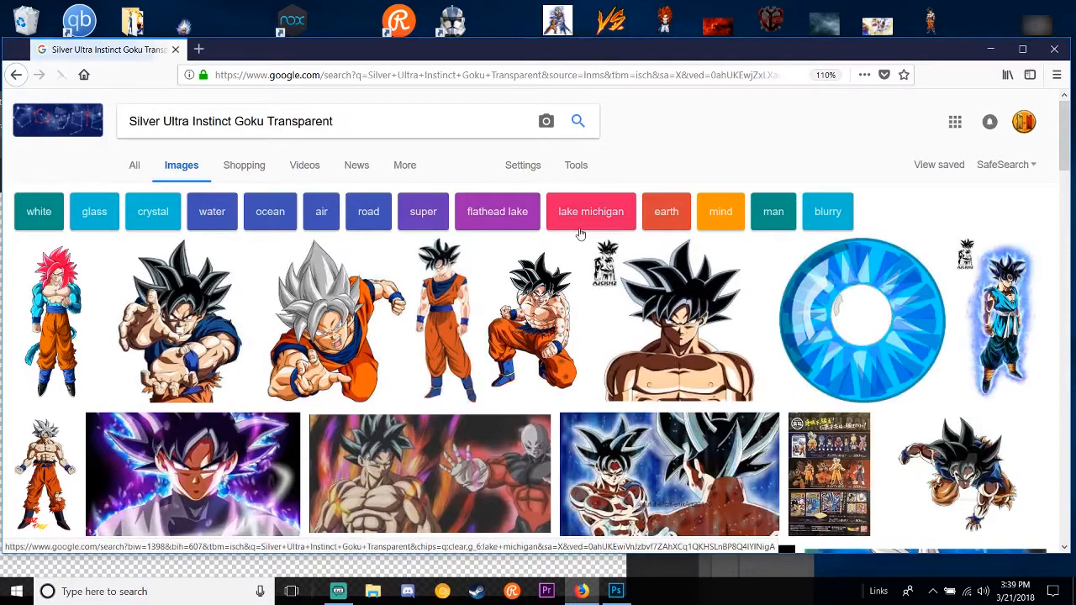
Step: Preview the Goku Kamehameha (Ultra Instinct Omen) image and look through the surrounding image results
{"action": "left_click", "coordinate": [208, 249]}
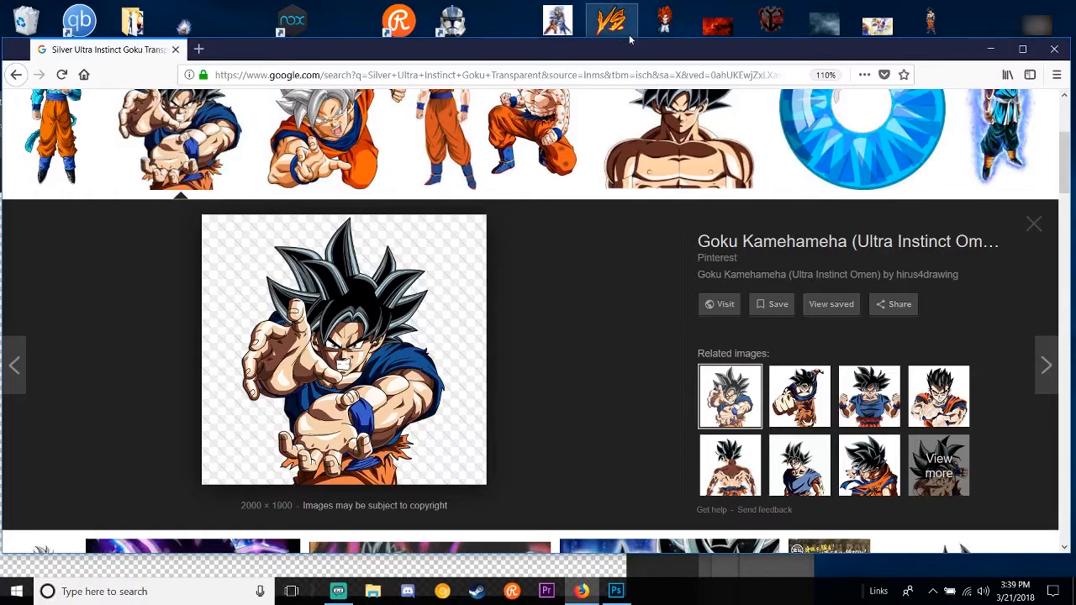
{"action": "scroll", "coordinate": [589, 224], "scroll_direction": "up", "scroll_amount": 3}
{"action": "scroll", "coordinate": [588, 224], "scroll_direction": "down", "scroll_amount": 5}
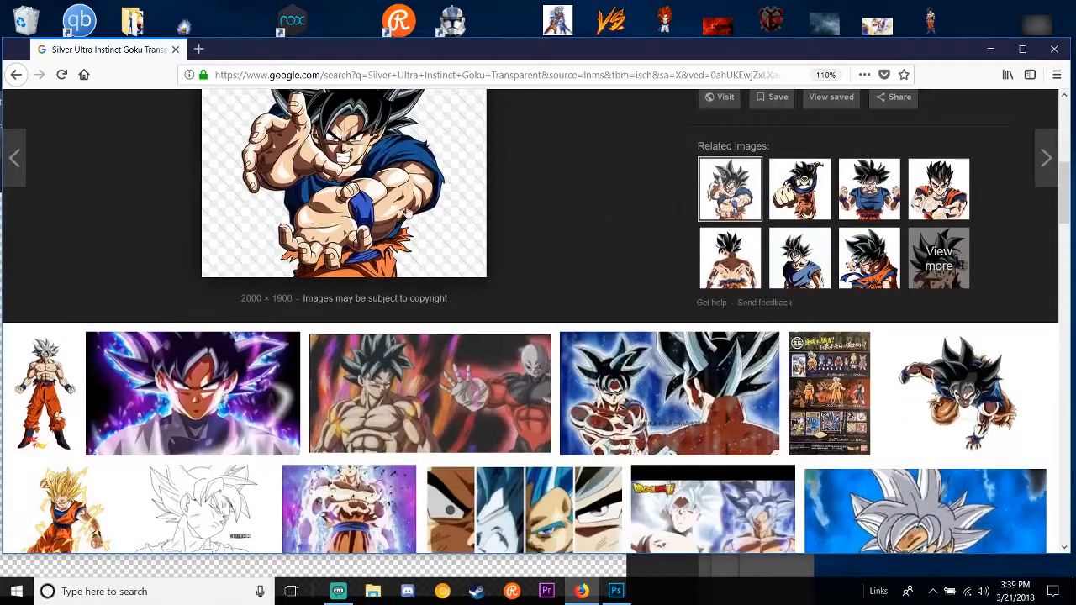
{"action": "scroll", "coordinate": [519, 263], "scroll_direction": "up", "scroll_amount": 2}
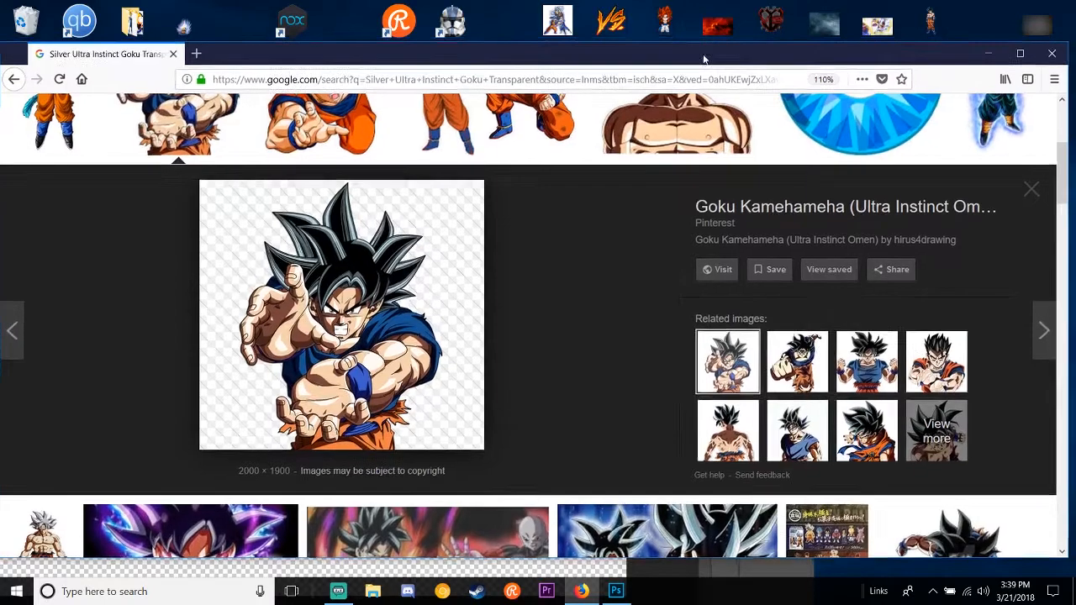
Step: Start saving the Goku Kamehameha image from the search results and choose the Desktop as the location
{"action": "left_click_drag", "start_coordinate": [711, 44], "coordinate": [662, 184]}
{"action": "right_click", "coordinate": [343, 427]}
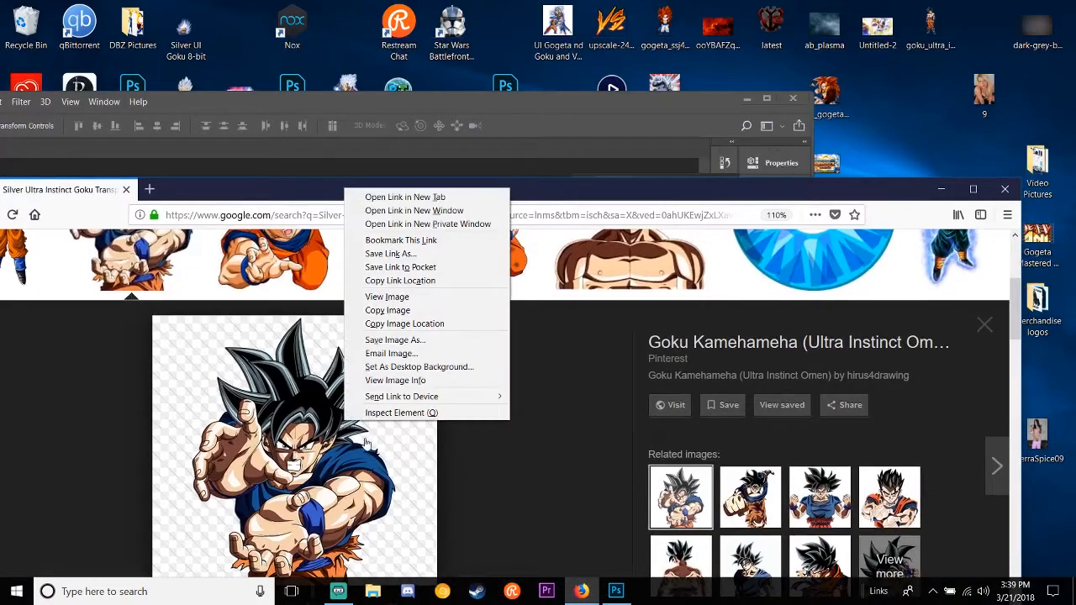
{"action": "left_click", "coordinate": [436, 340]}
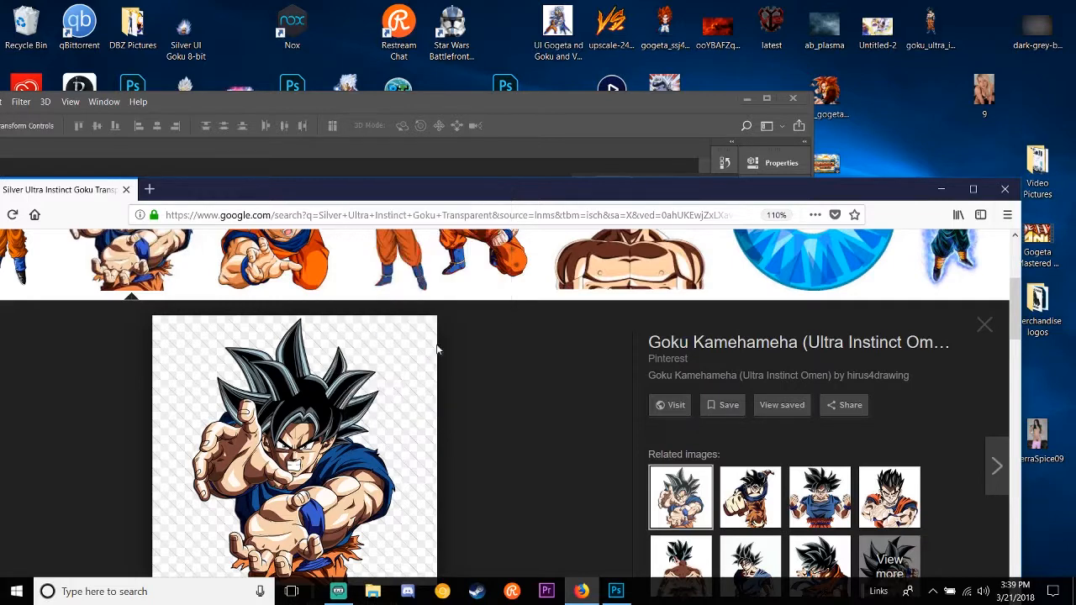
{"action": "left_click", "coordinate": [57, 293]}
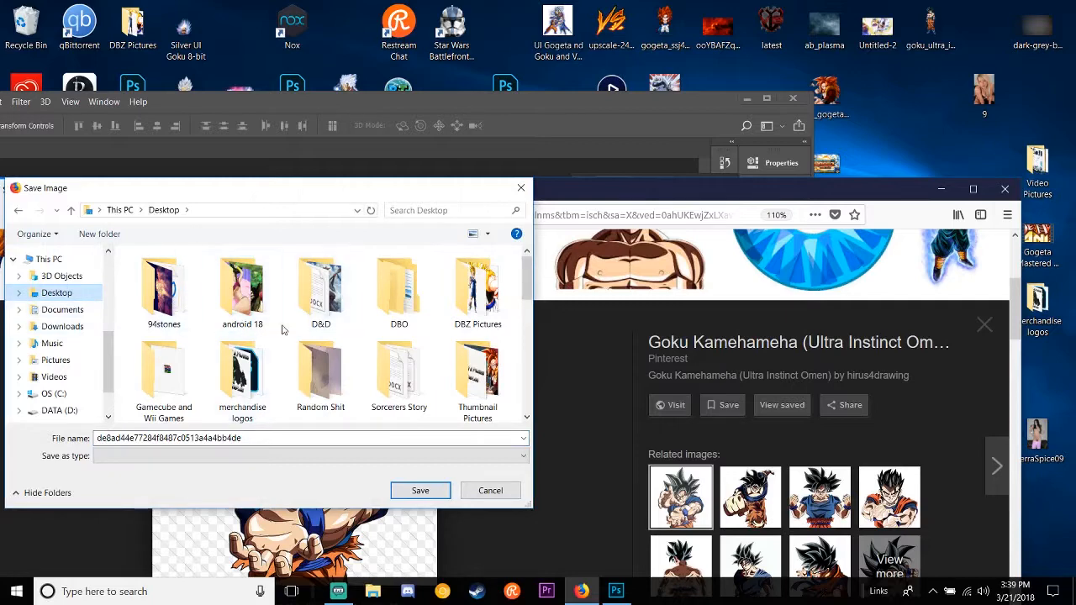
{"action": "scroll", "coordinate": [336, 361], "scroll_direction": "down", "scroll_amount": 5}
{"action": "scroll", "coordinate": [355, 370], "scroll_direction": "up", "scroll_amount": 10}
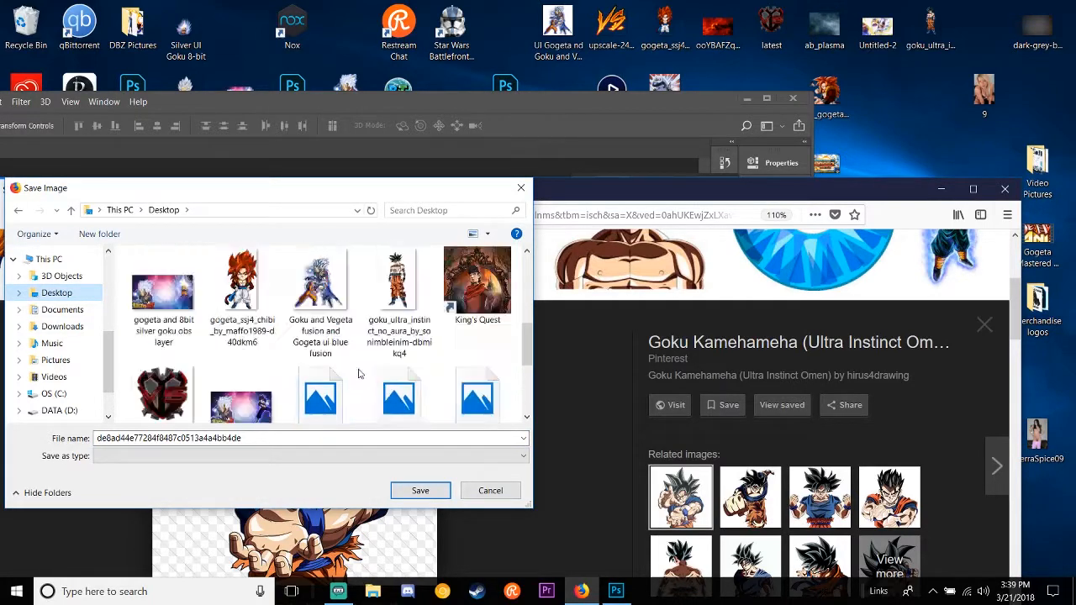
Step: Create a folder named "Youtube Thumbnail Pictures" on the Desktop
{"action": "right_click", "coordinate": [436, 260]}
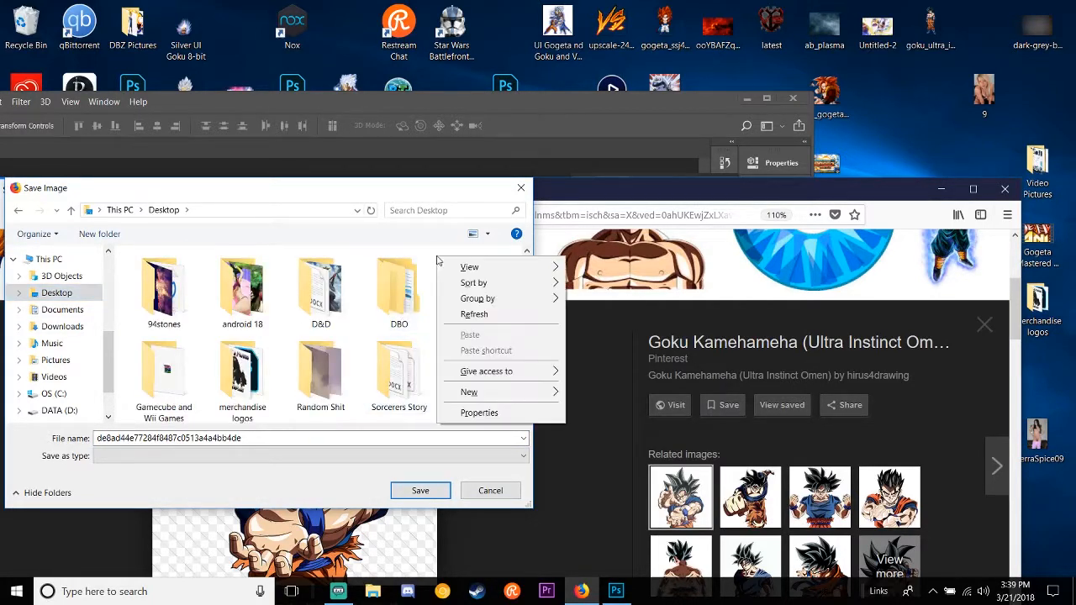
{"action": "mouse_move", "coordinate": [521, 398]}
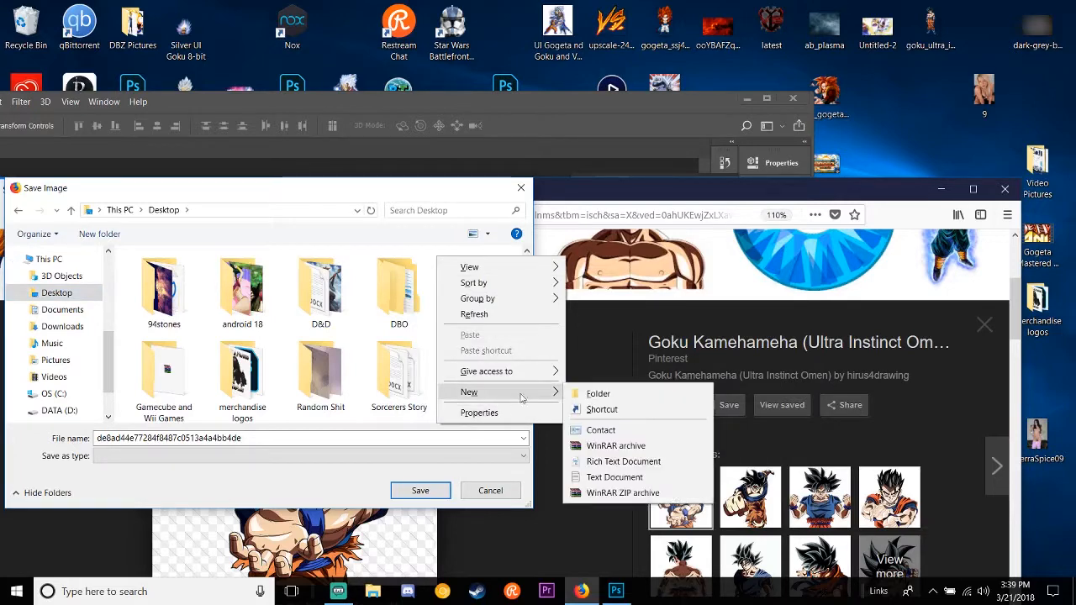
{"action": "left_click", "coordinate": [598, 394]}
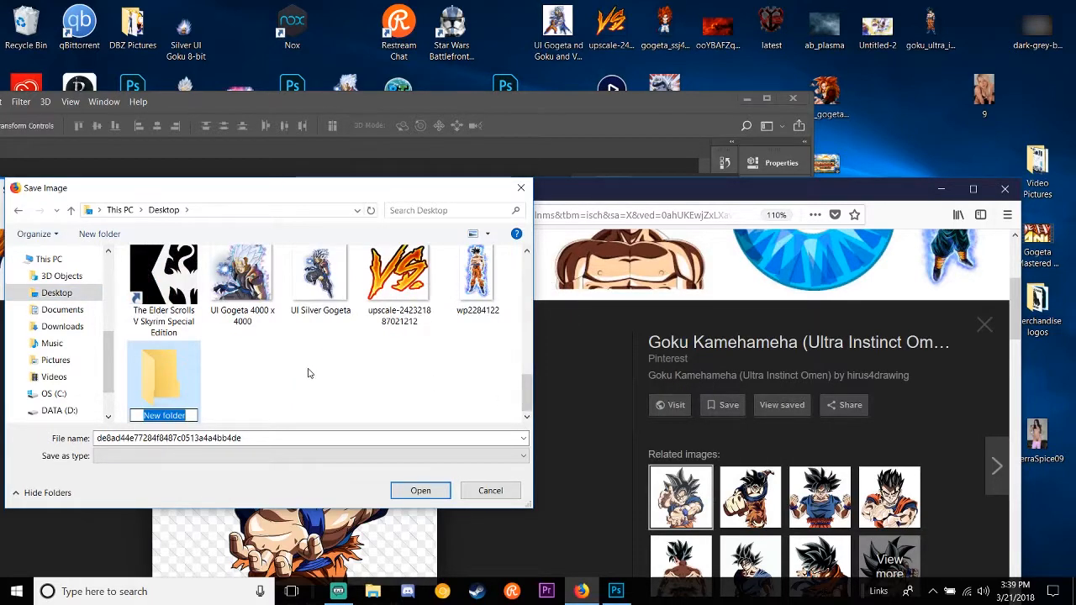
{"action": "type", "text": "Youtube Thu"}
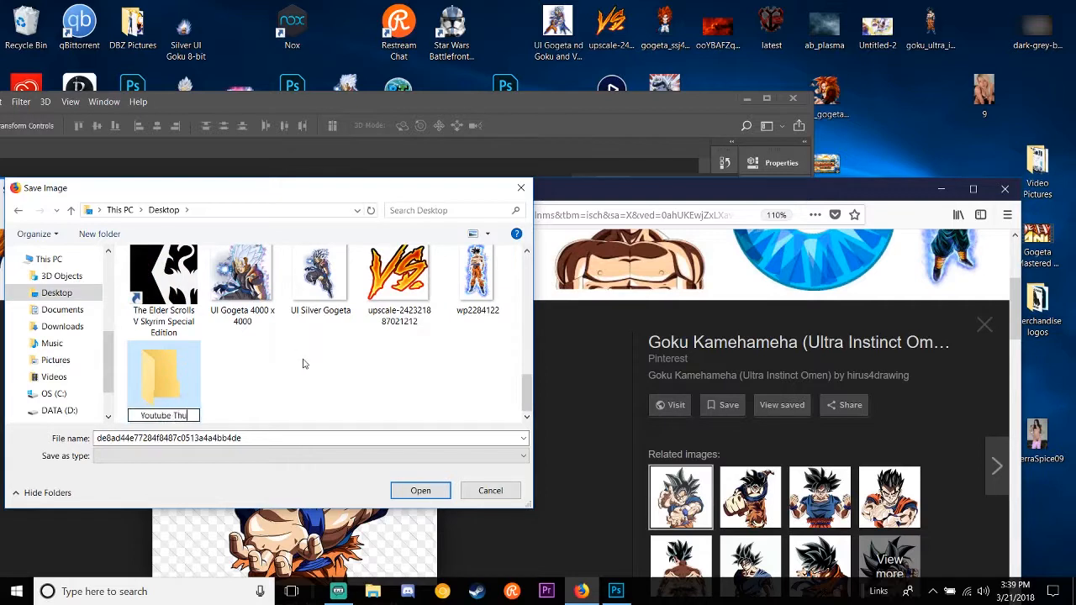
{"action": "type", "text": "mbnail Pictur"}
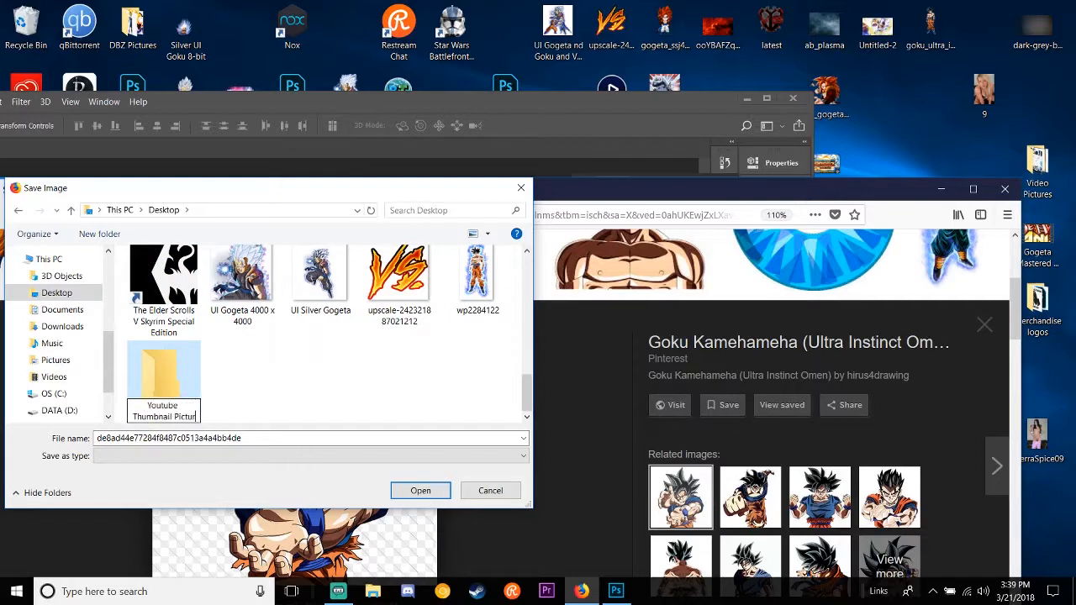
{"action": "type", "text": "es"}
{"action": "key", "text": "Return"}
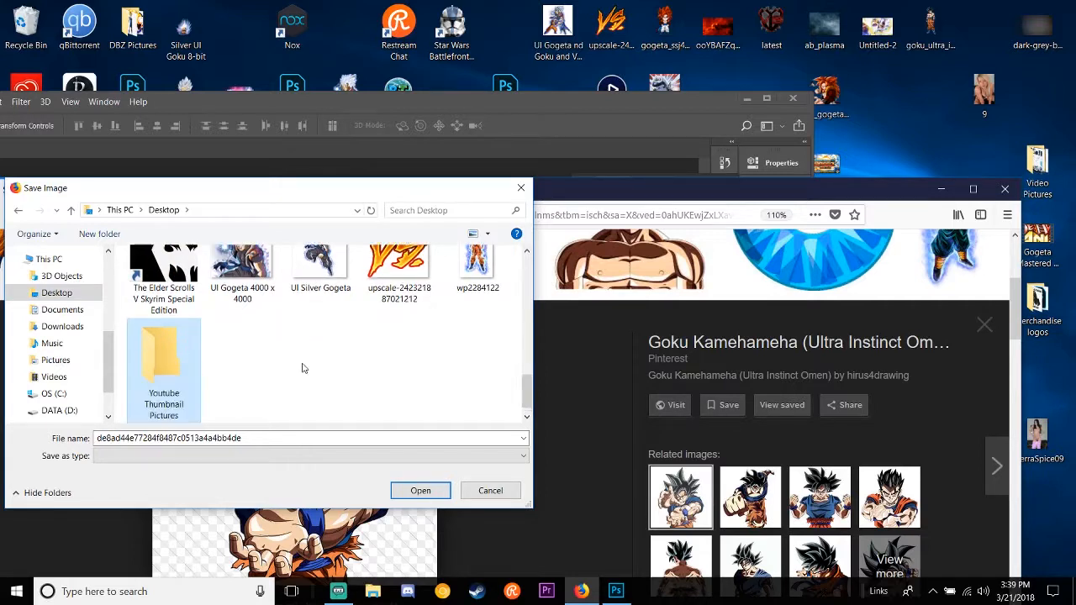
Step: Save the image in the Youtube Thumbnail Pictures folder as "Ultra Instinct Goku Kamehameha"
{"action": "double_click", "coordinate": [178, 356]}
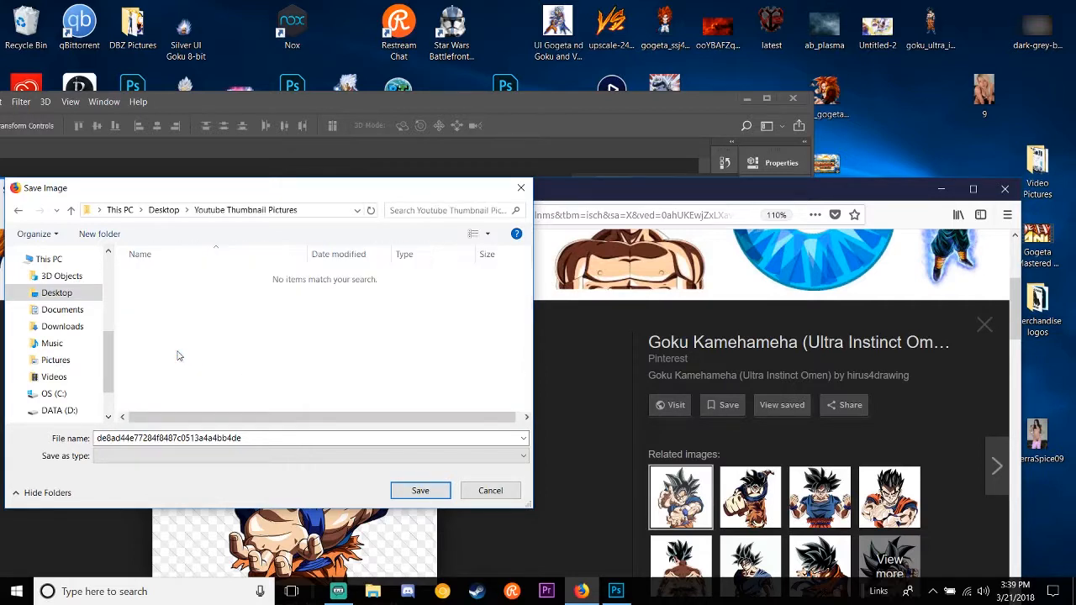
{"action": "double_click", "coordinate": [352, 438]}
{"action": "type", "text": "Ultra Instinct Goku"}
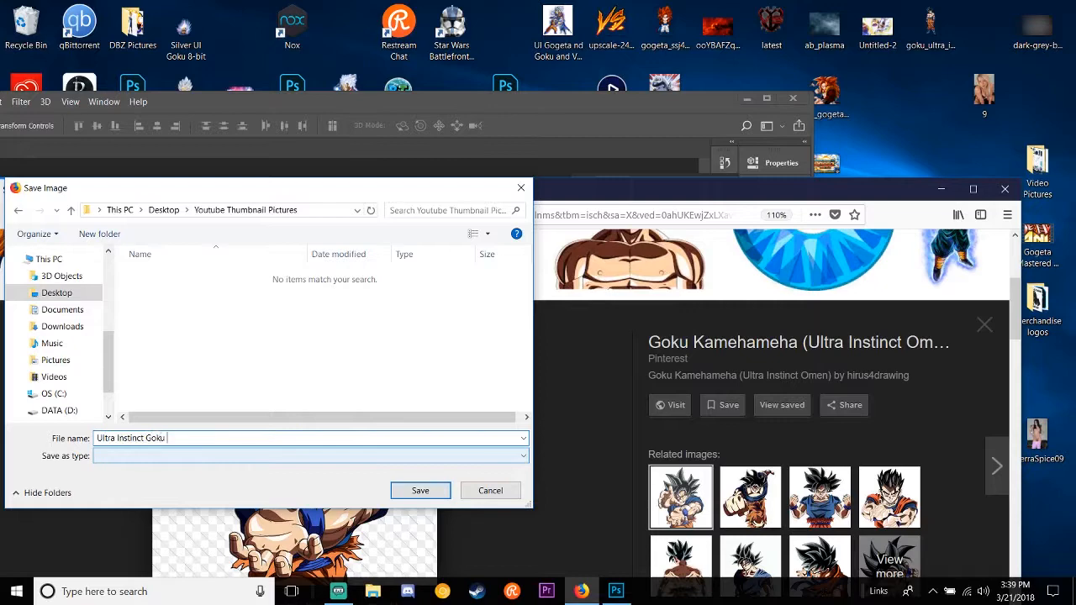
{"action": "type", "text": "Kamehameha"}
{"action": "key", "text": "Return"}
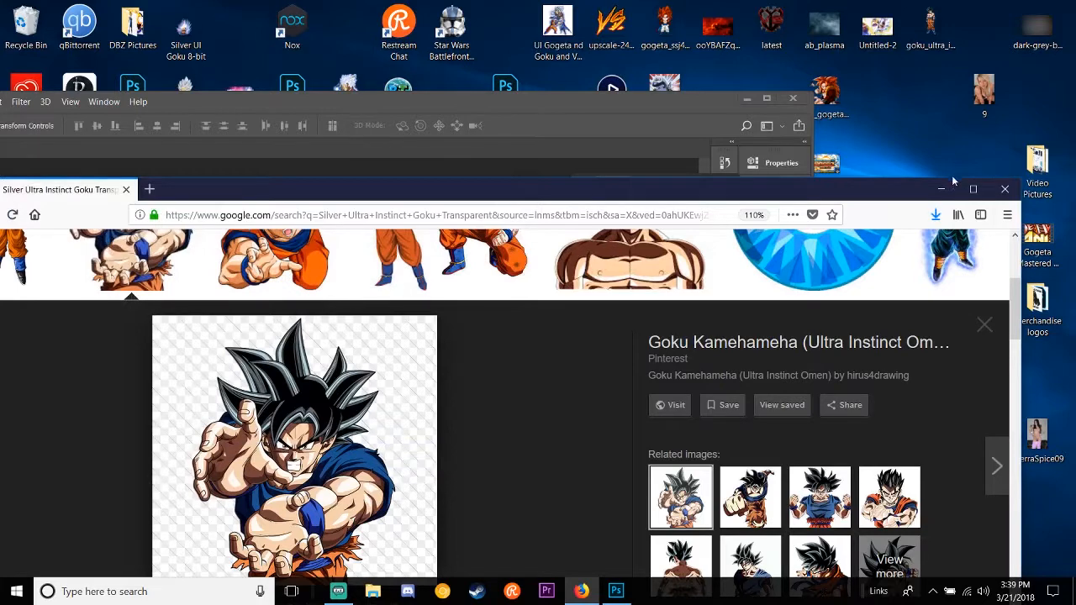
Step: Minimize the browser to return to Photoshop, collapse the open layer list and maximize the Photoshop window
{"action": "left_click", "coordinate": [941, 189]}
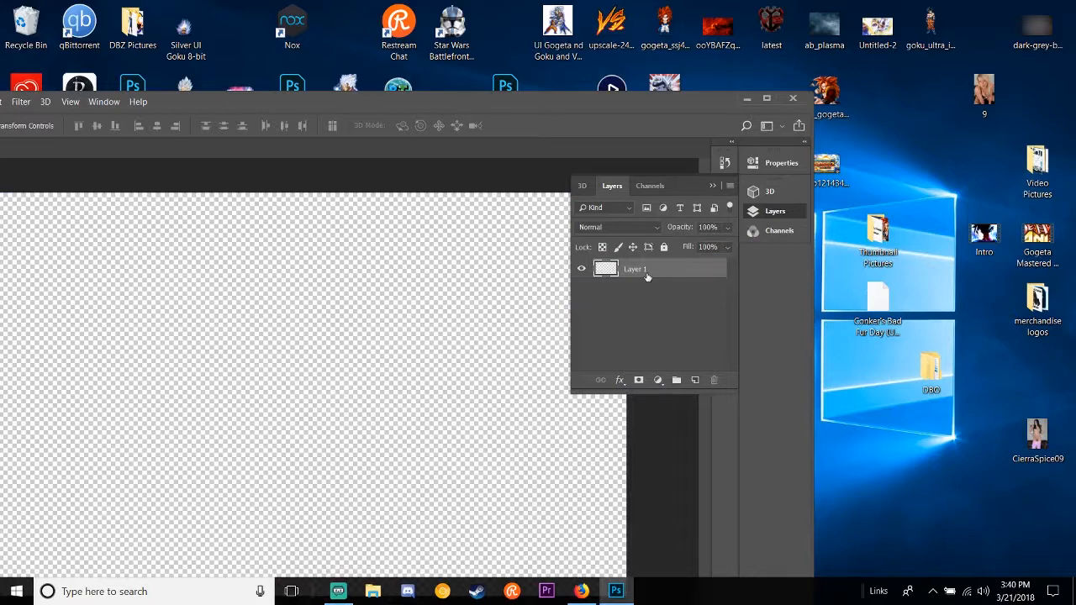
{"action": "left_click_drag", "start_coordinate": [606, 240], "coordinate": [642, 224]}
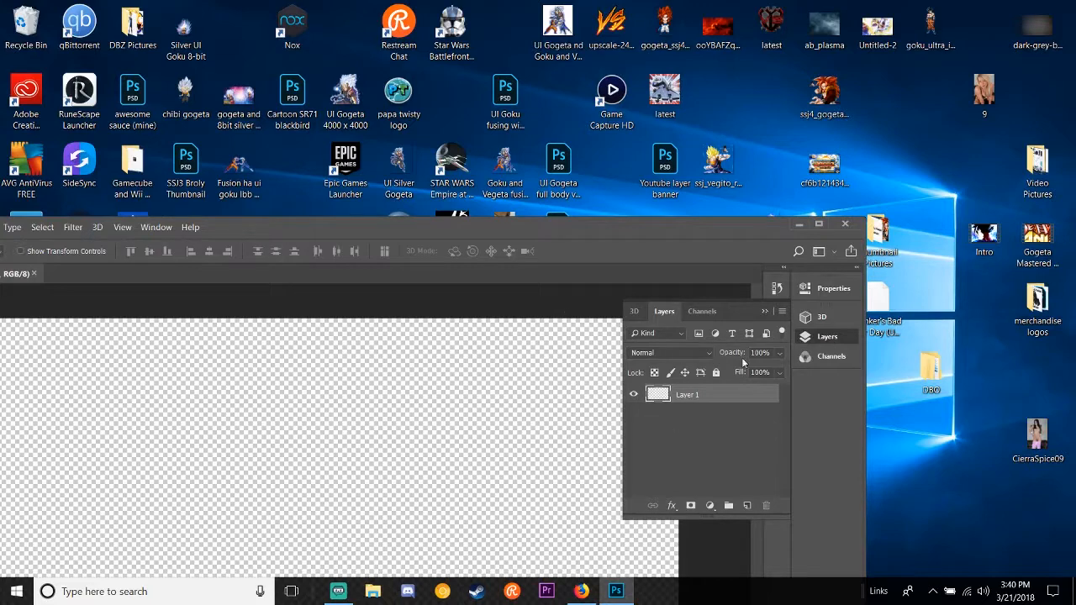
{"action": "left_click", "coordinate": [835, 343]}
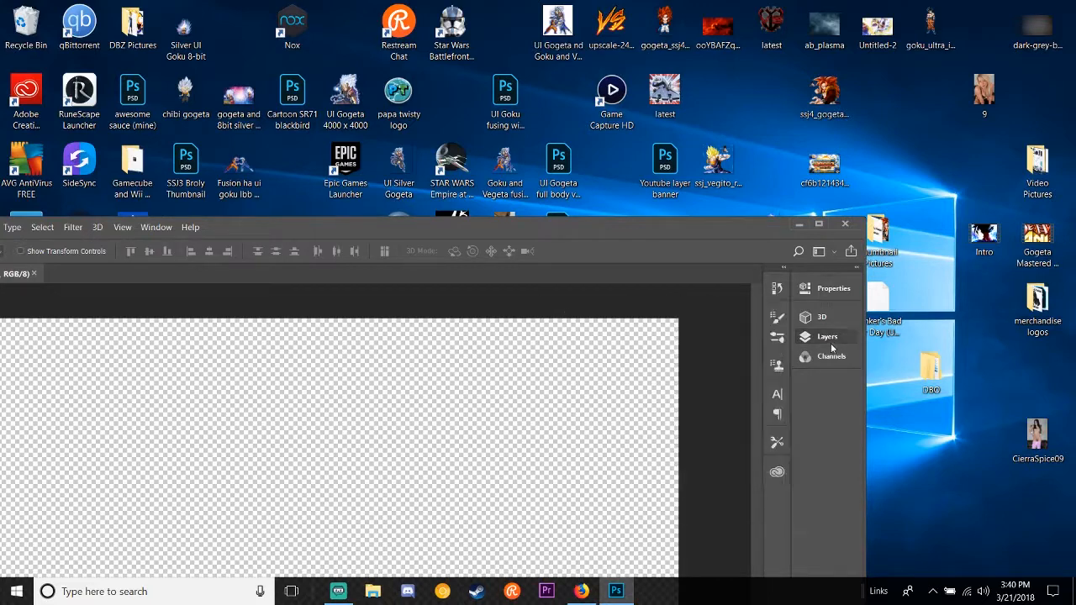
{"action": "left_click", "coordinate": [823, 224]}
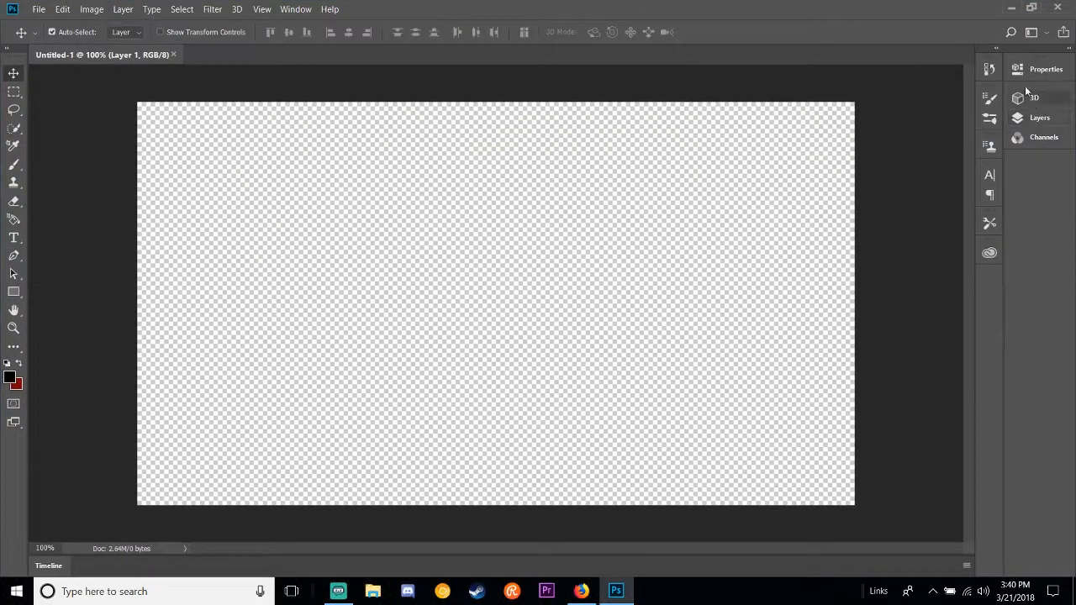
Step: Expand the collapsed Properties and Layers groups to full size and collapse them back to icons
{"action": "left_click", "coordinate": [1065, 49]}
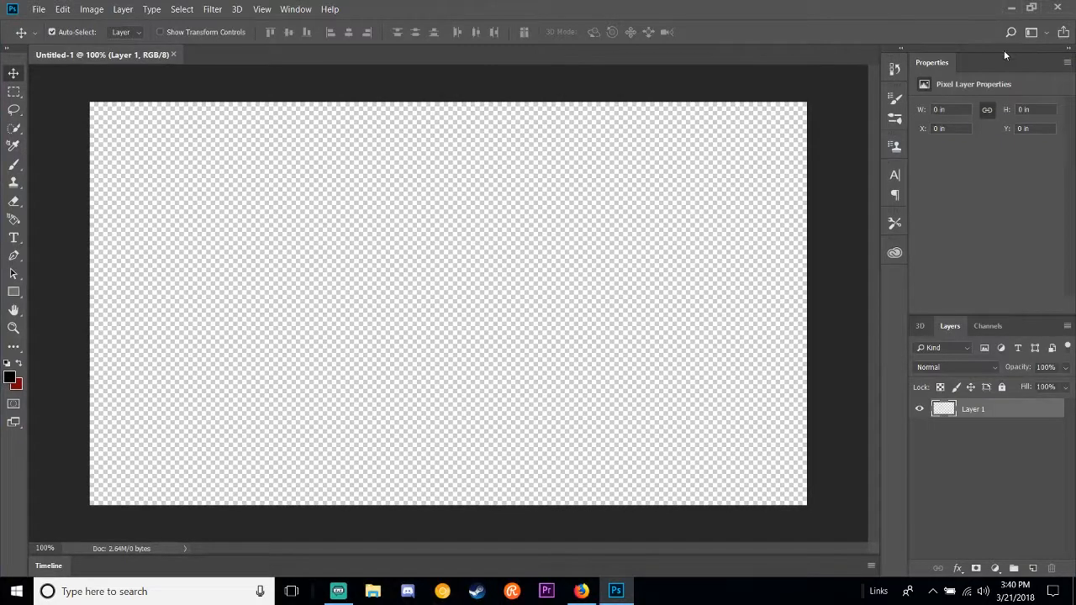
{"action": "left_click", "coordinate": [901, 49]}
{"action": "left_click", "coordinate": [901, 50]}
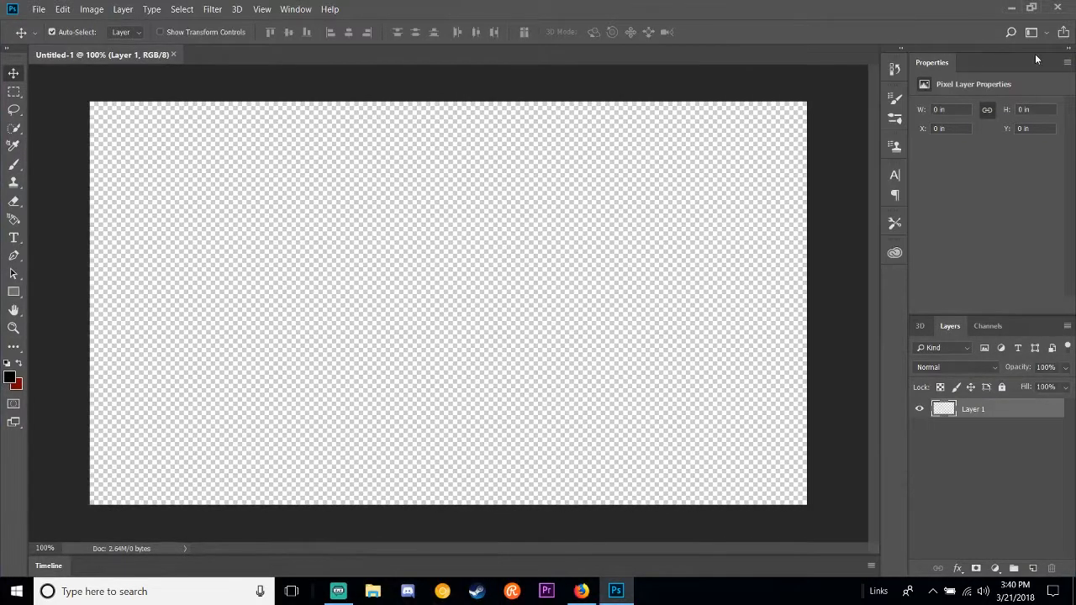
{"action": "left_click", "coordinate": [1069, 50]}
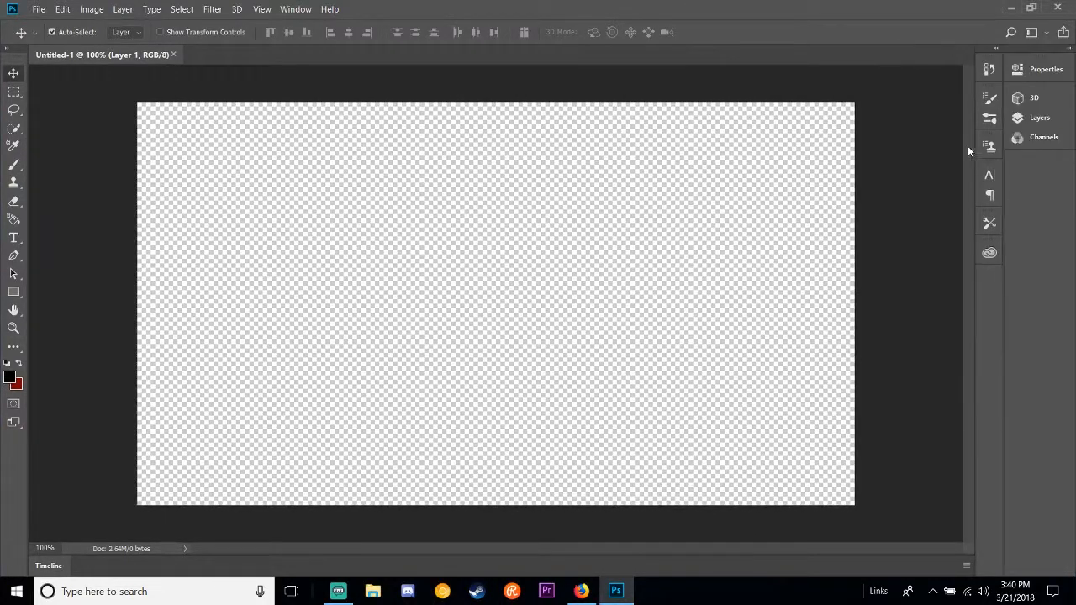
Step: Show the layer list, add a new empty layer above Layer 1 and delete it again
{"action": "left_click", "coordinate": [1034, 119]}
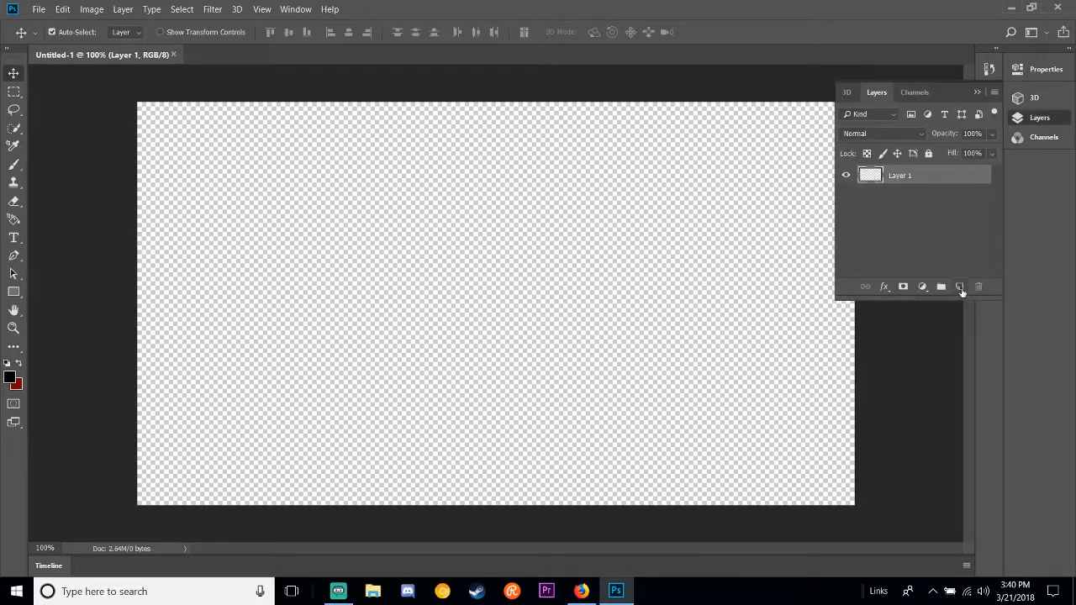
{"action": "left_click", "coordinate": [959, 287]}
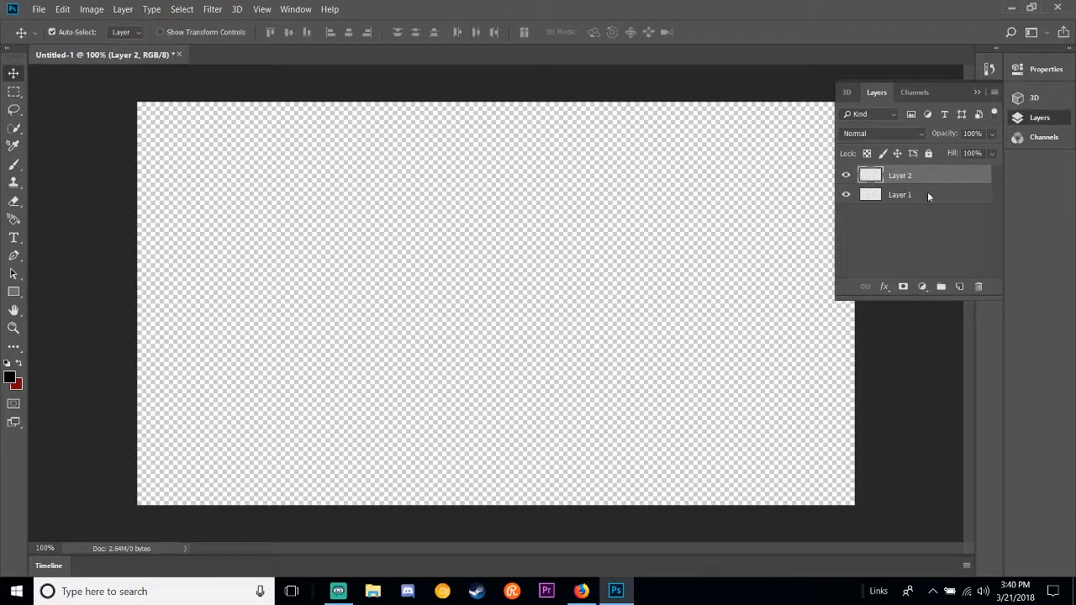
{"action": "left_click", "coordinate": [979, 287]}
Step: Restore the Photoshop window to a smaller size, open the desktop's Youtube Thumbnail Pictures folder and arrange both windows so the canvas and image file are visible
{"action": "double_click", "coordinate": [671, 8]}
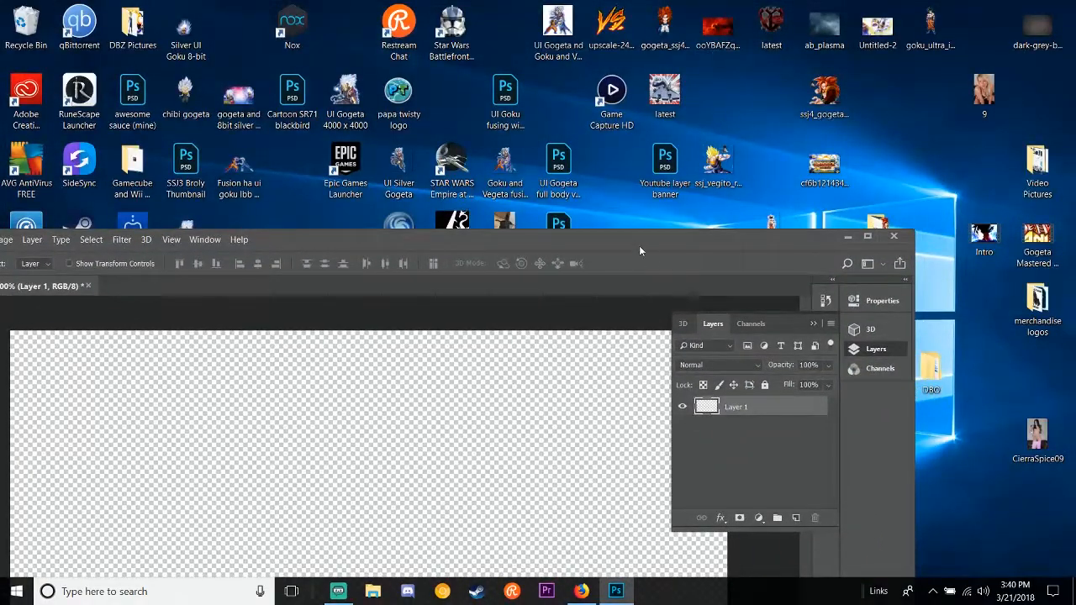
{"action": "left_click_drag", "start_coordinate": [639, 246], "coordinate": [776, 227]}
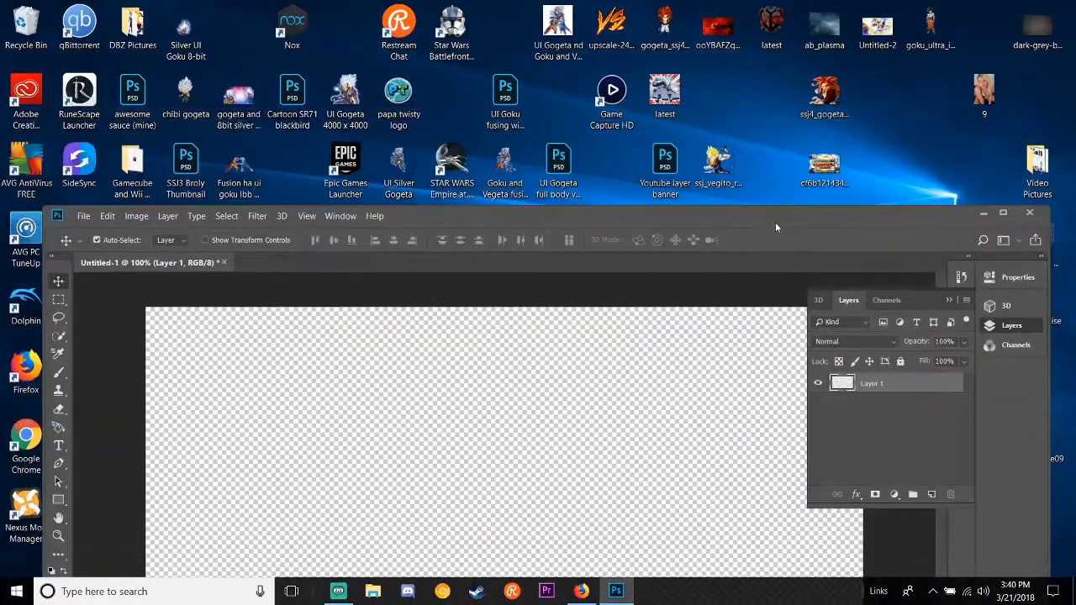
{"action": "left_click_drag", "start_coordinate": [420, 234], "coordinate": [590, 41]}
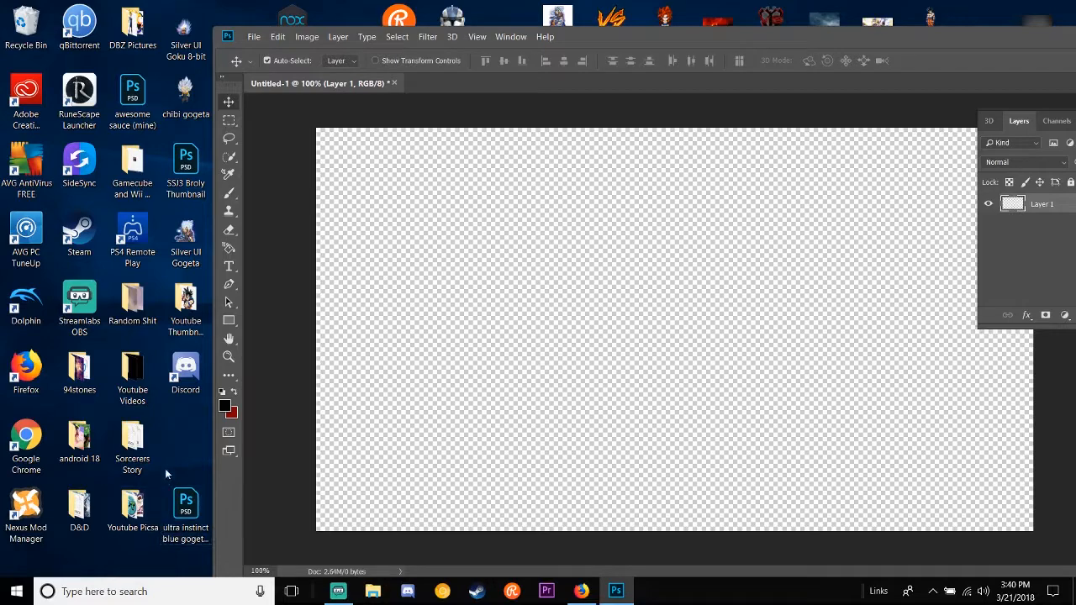
{"action": "double_click", "coordinate": [185, 311]}
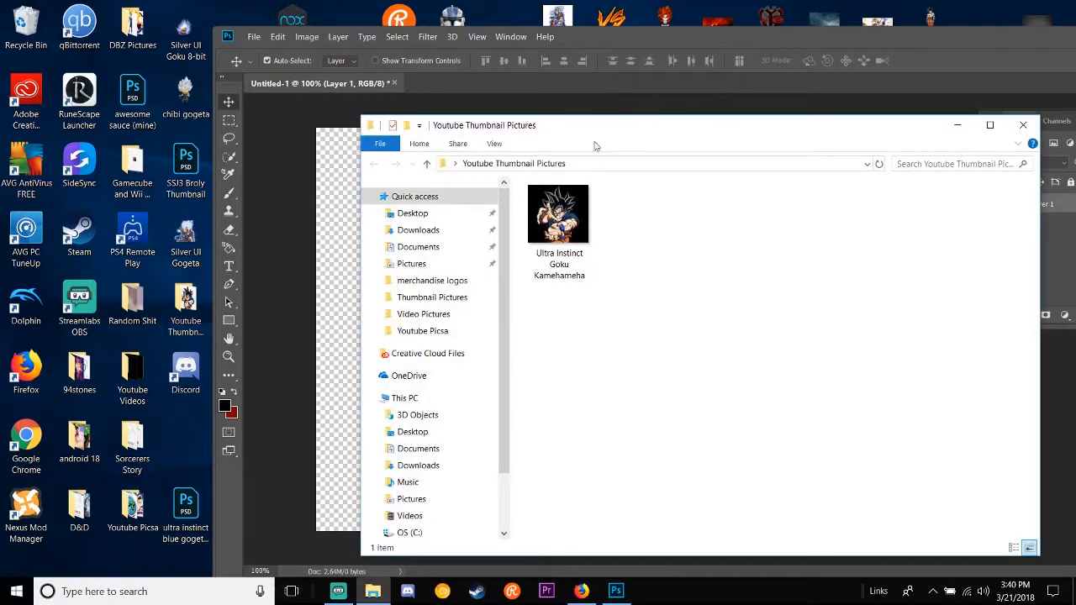
{"action": "left_click_drag", "start_coordinate": [612, 119], "coordinate": [844, 232]}
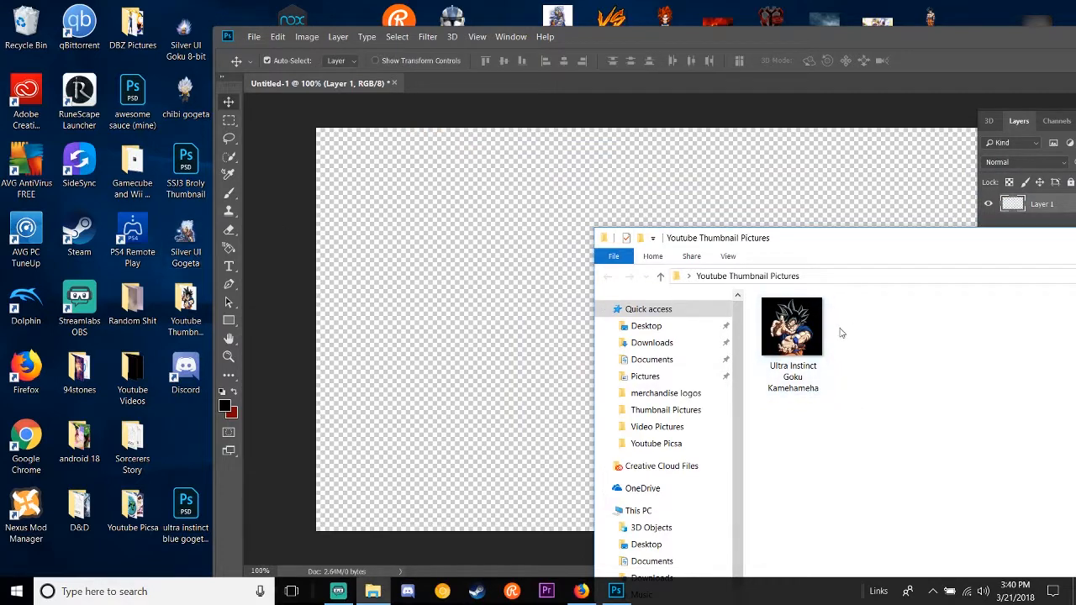
Step: Place the Ultra Instinct Goku Kamehameha image file into the document and reposition the Photoshop window to show the whole canvas
{"action": "left_click", "coordinate": [809, 338]}
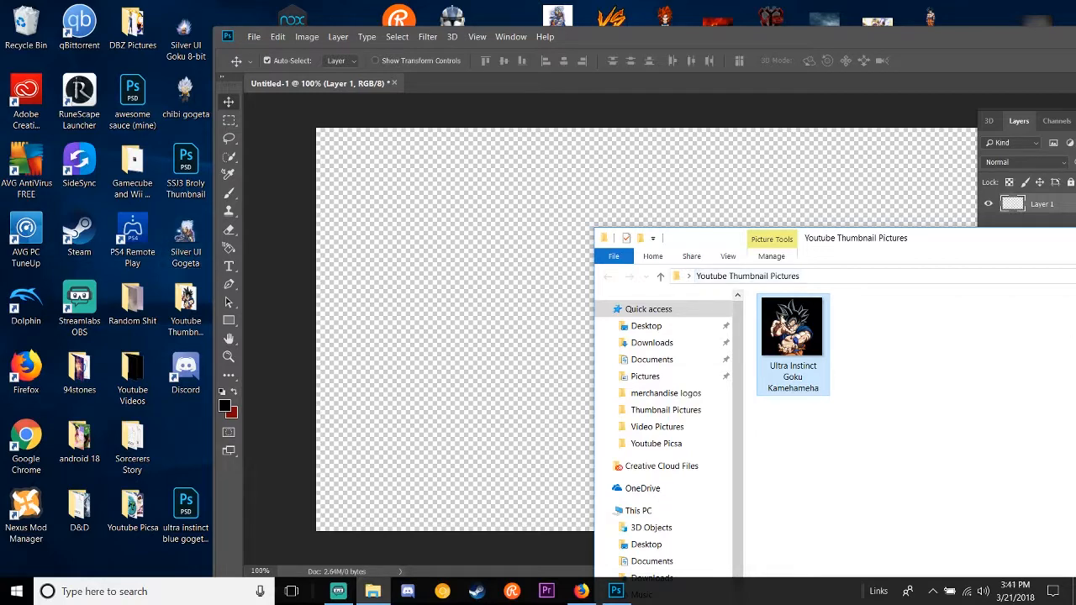
{"action": "left_click_drag", "start_coordinate": [793, 336], "coordinate": [459, 315]}
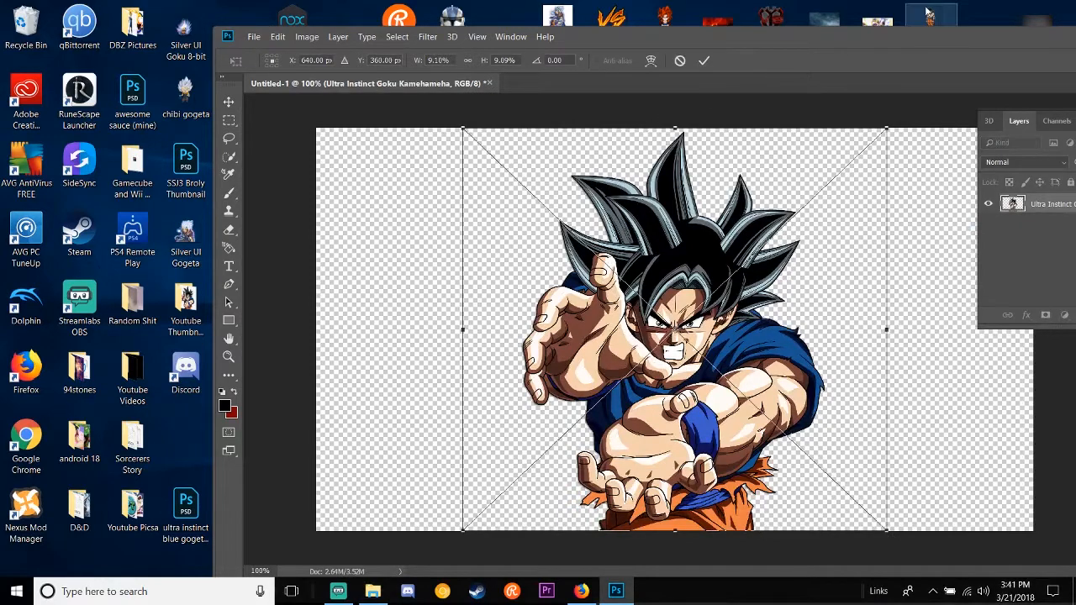
{"action": "left_click_drag", "start_coordinate": [888, 34], "coordinate": [698, 24]}
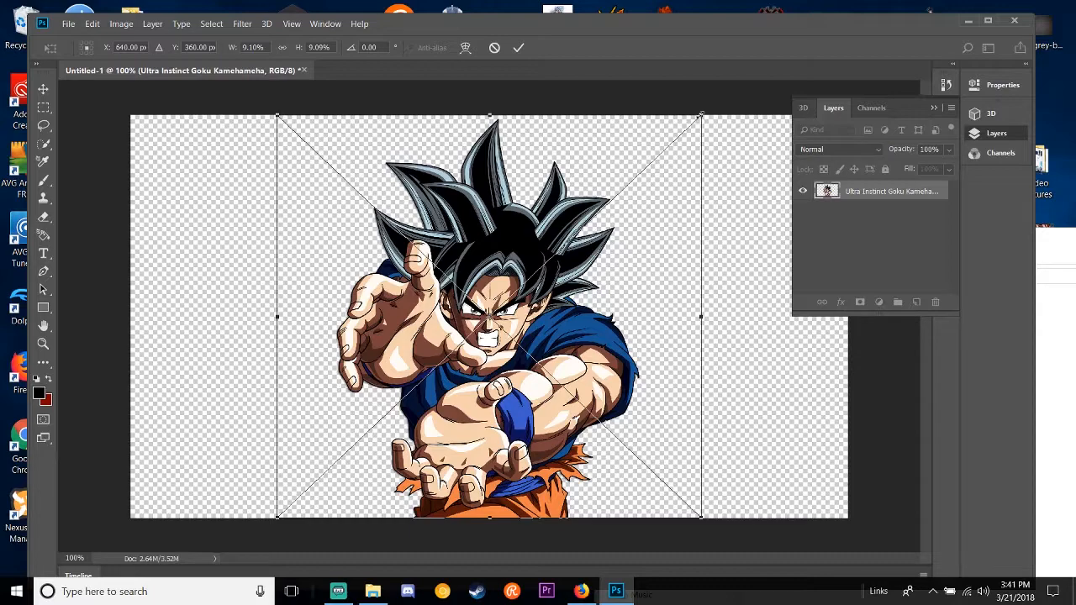
Step: Scale the placed Goku image to about 10.73% width and 9.50% height, commit it, and shift it slightly right and up
{"action": "left_click_drag", "start_coordinate": [700, 115], "coordinate": [483, 349]}
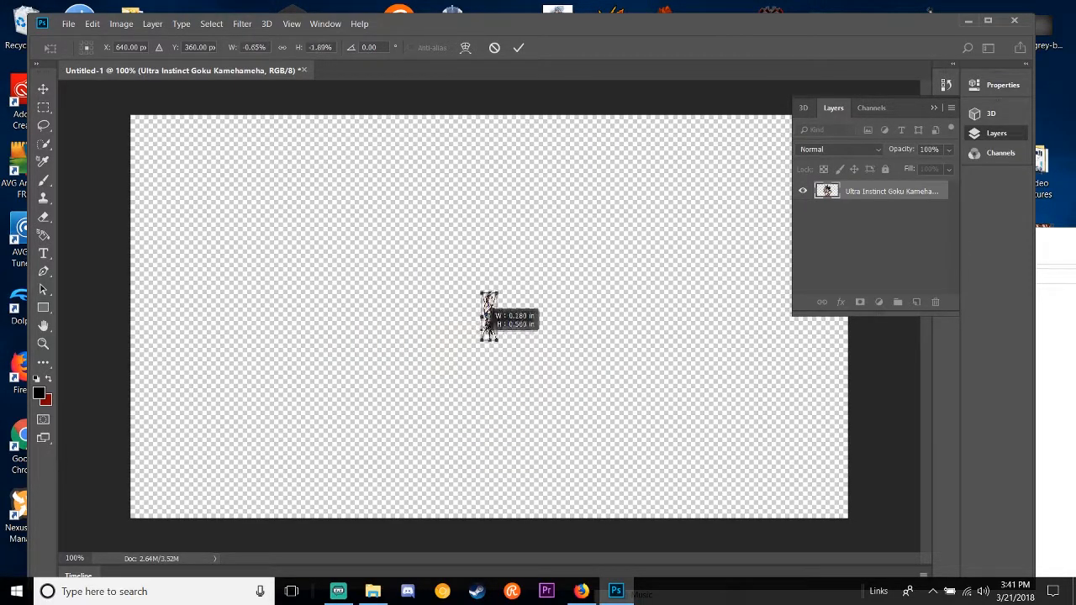
{"action": "left_click_drag", "start_coordinate": [475, 311], "coordinate": [739, 107]}
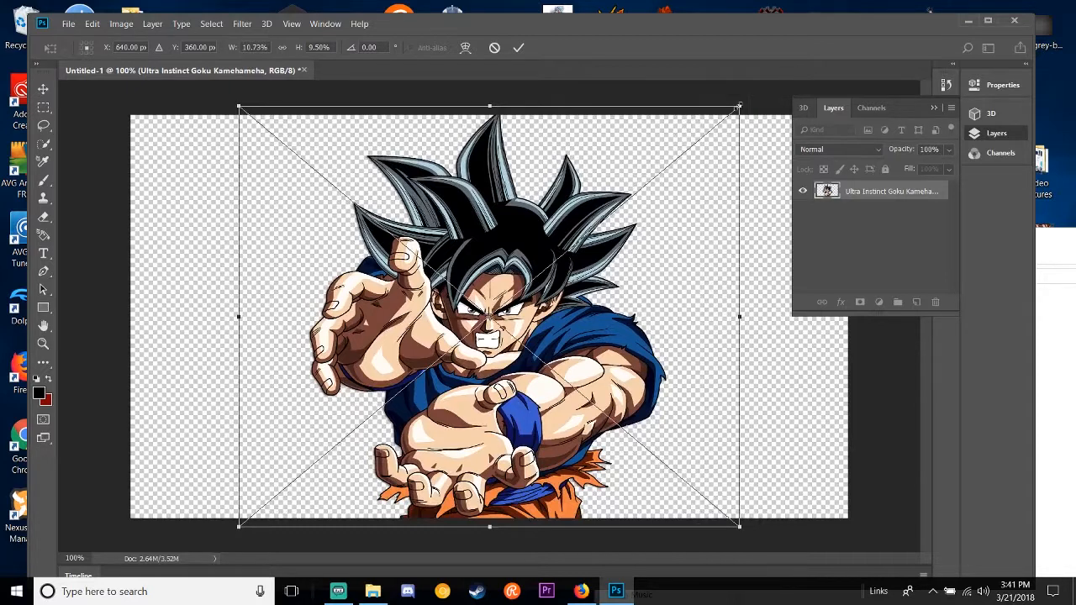
{"action": "key", "text": "Return"}
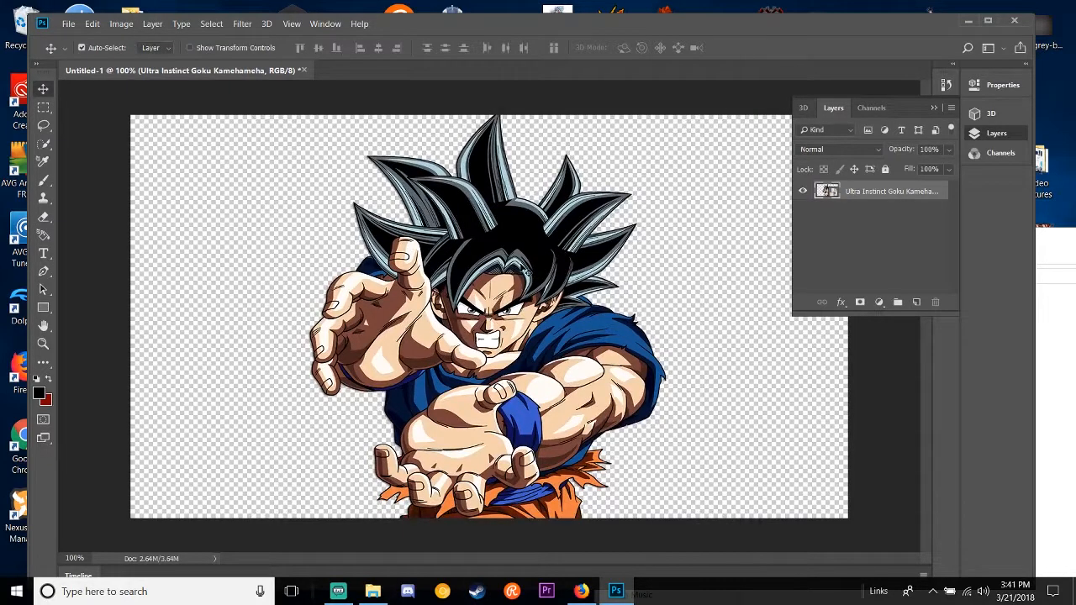
{"action": "mouse_move", "coordinate": [562, 306]}
{"action": "left_mouse_down"}
{"action": "mouse_move", "coordinate": [496, 306]}
{"action": "mouse_move", "coordinate": [605, 301]}
{"action": "mouse_move", "coordinate": [620, 314]}
{"action": "mouse_move", "coordinate": [580, 310]}
{"action": "left_mouse_up"}
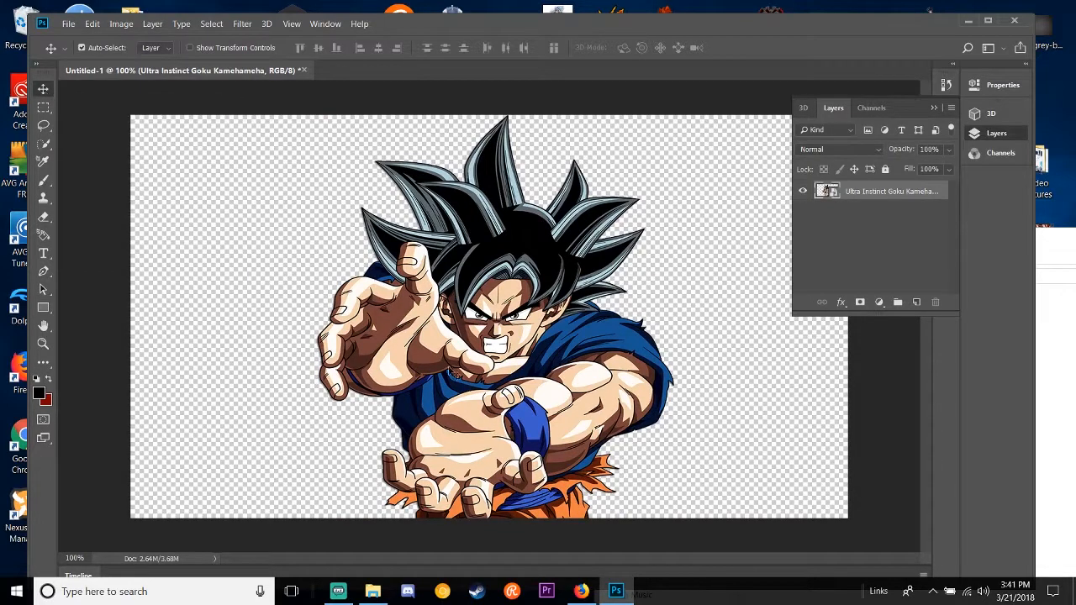
{"action": "left_click_drag", "start_coordinate": [486, 360], "coordinate": [484, 335]}
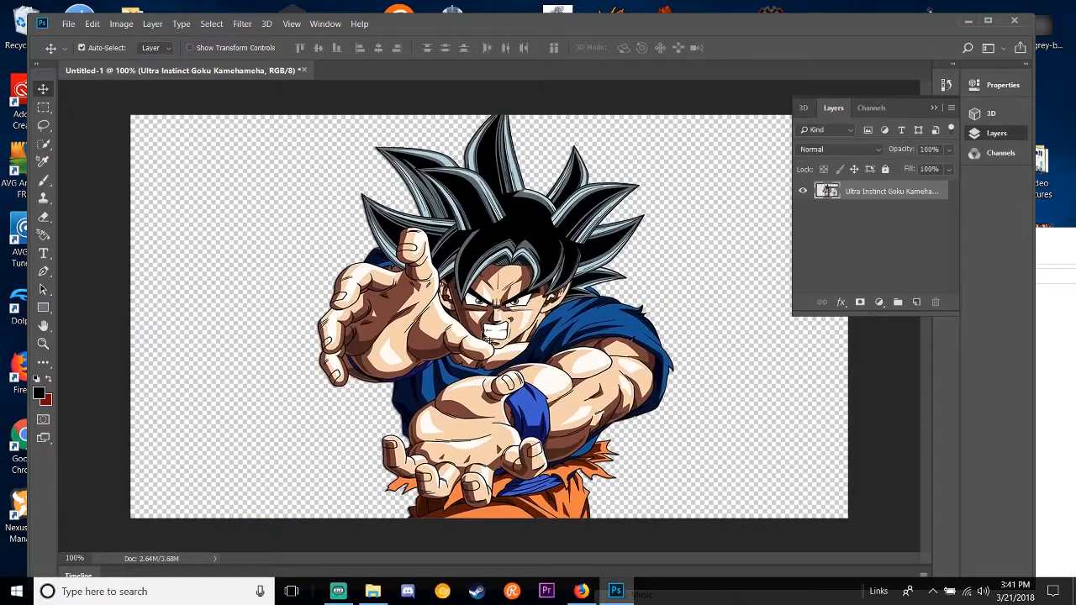
Step: Reposition the Photoshop window, switch to Firefox and search Google Images for "blue and black background"
{"action": "left_click_drag", "start_coordinate": [663, 23], "coordinate": [492, 44]}
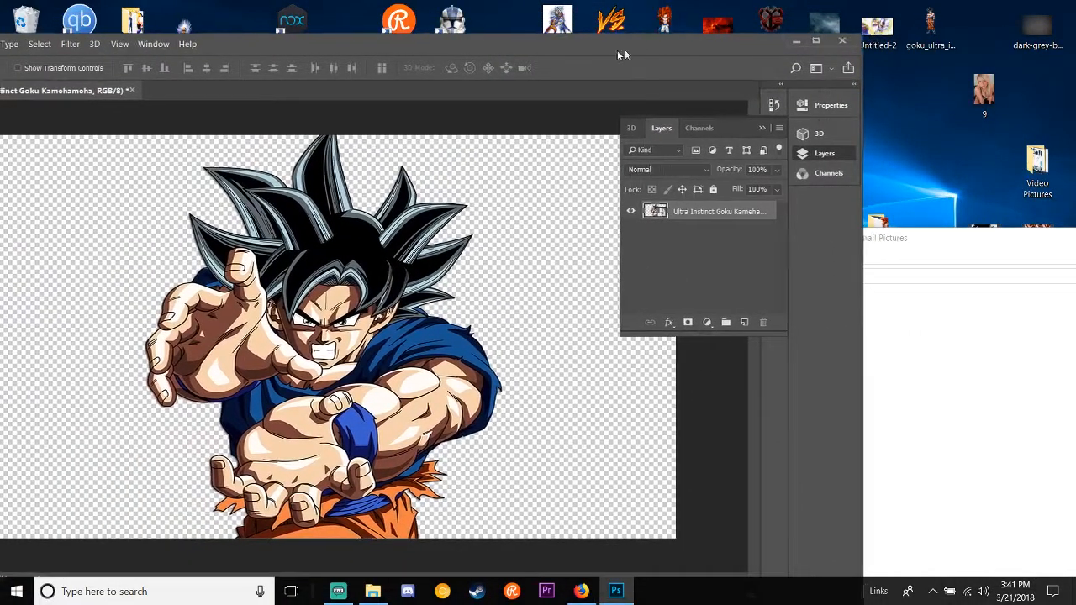
{"action": "left_click_drag", "start_coordinate": [624, 54], "coordinate": [803, 84]}
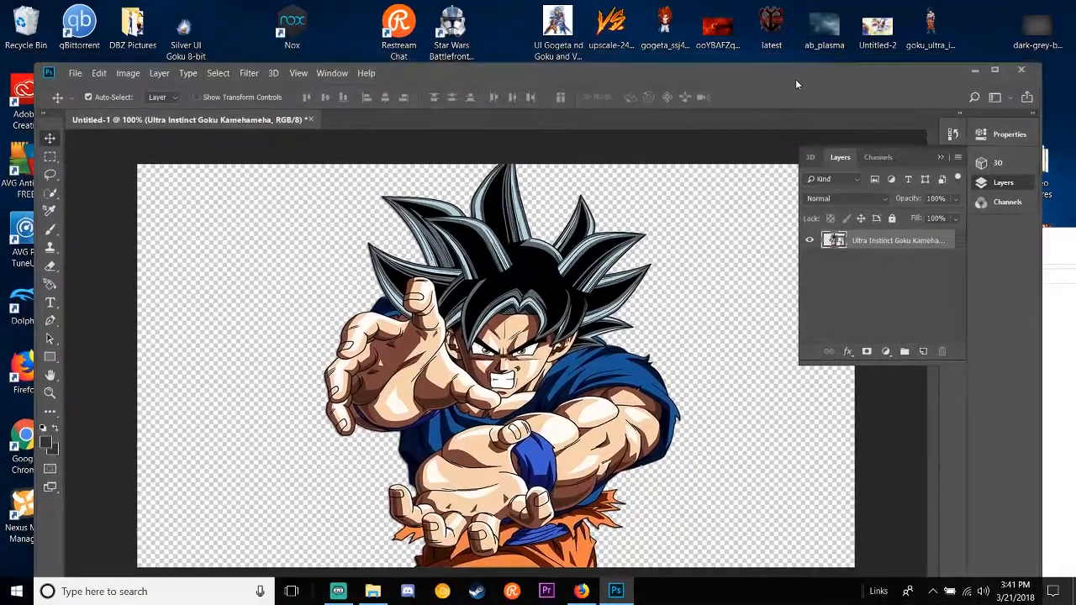
{"action": "left_click", "coordinate": [581, 591]}
{"action": "scroll", "coordinate": [542, 464], "scroll_direction": "up", "scroll_amount": 5}
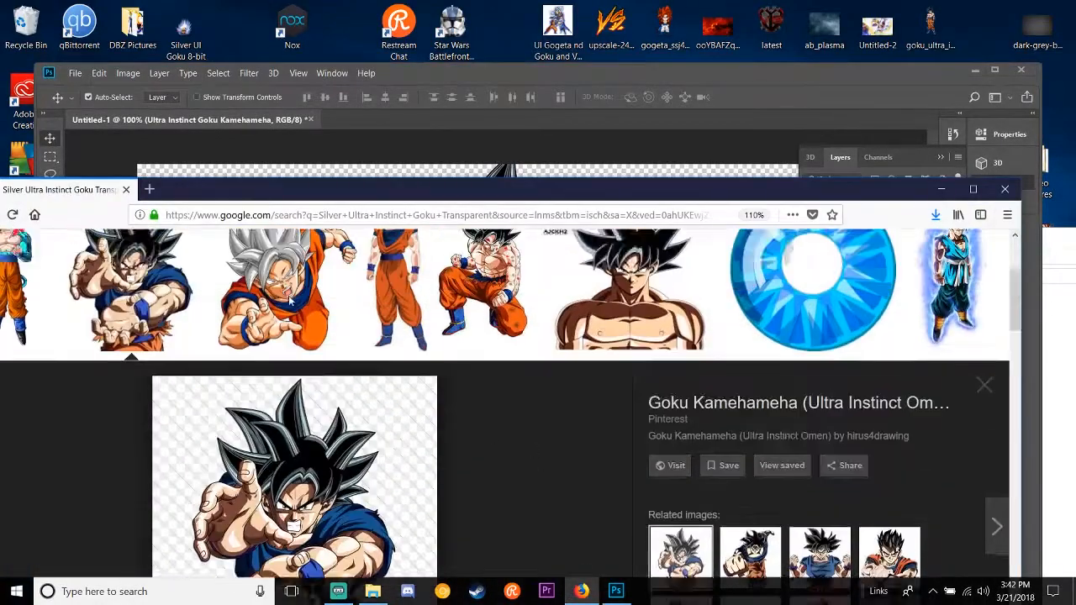
{"action": "triple_click", "coordinate": [317, 272]}
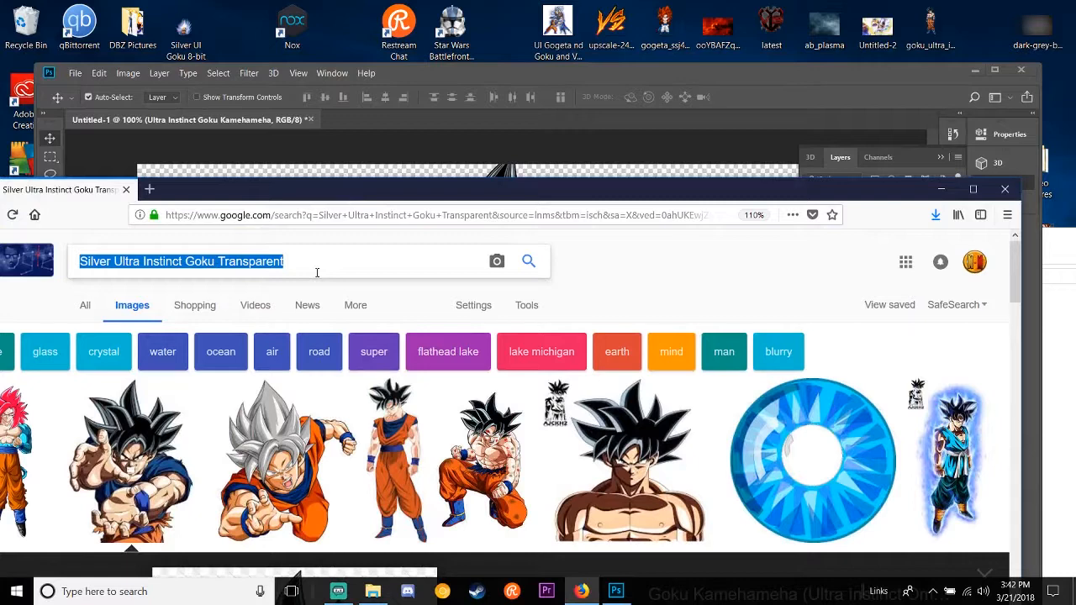
{"action": "type", "text": "blue ba"}
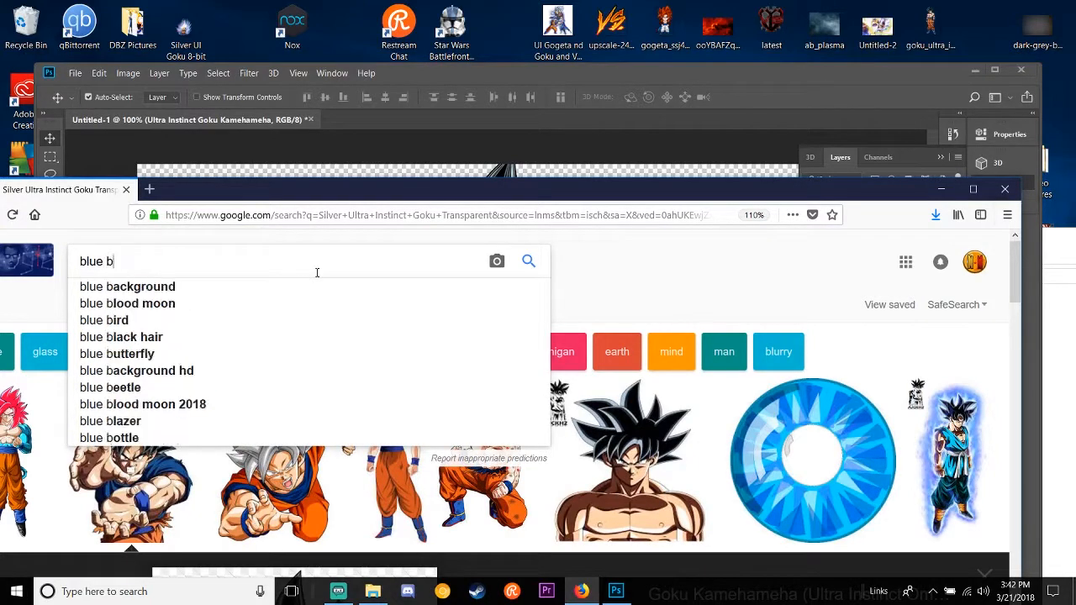
{"action": "key", "text": "BackSpace"}
{"action": "key", "text": "BackSpace"}
{"action": "type", "text": "and"}
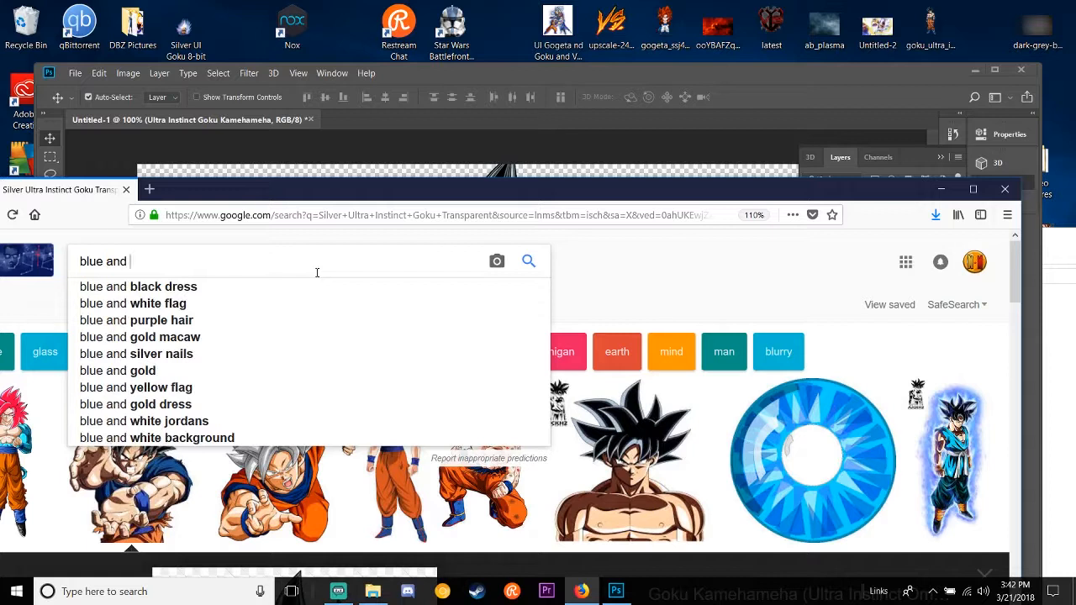
{"action": "type", "text": " black"}
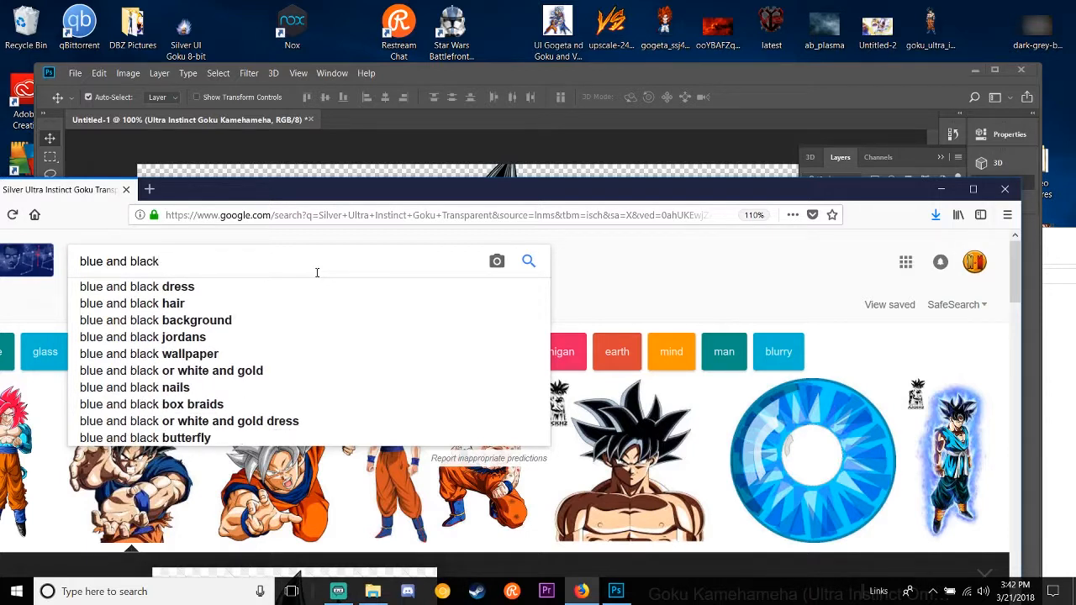
{"action": "type", "text": " background"}
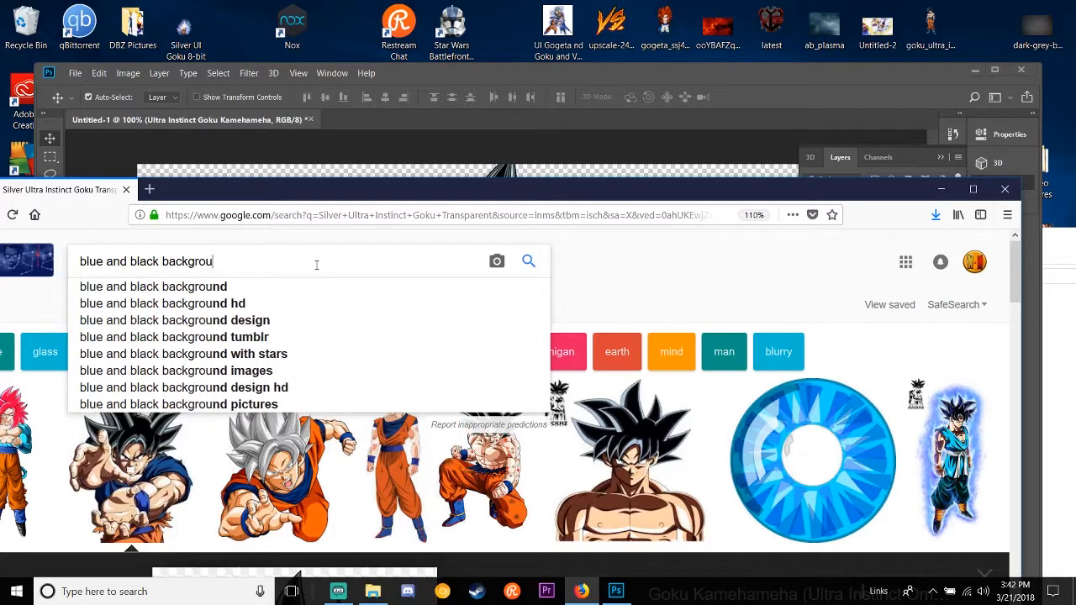
{"action": "key", "text": "Return"}
Step: Enlarge the browser window and look through the image results for a suitable blue and black abstract background
{"action": "scroll", "coordinate": [735, 389], "scroll_direction": "down", "scroll_amount": 5}
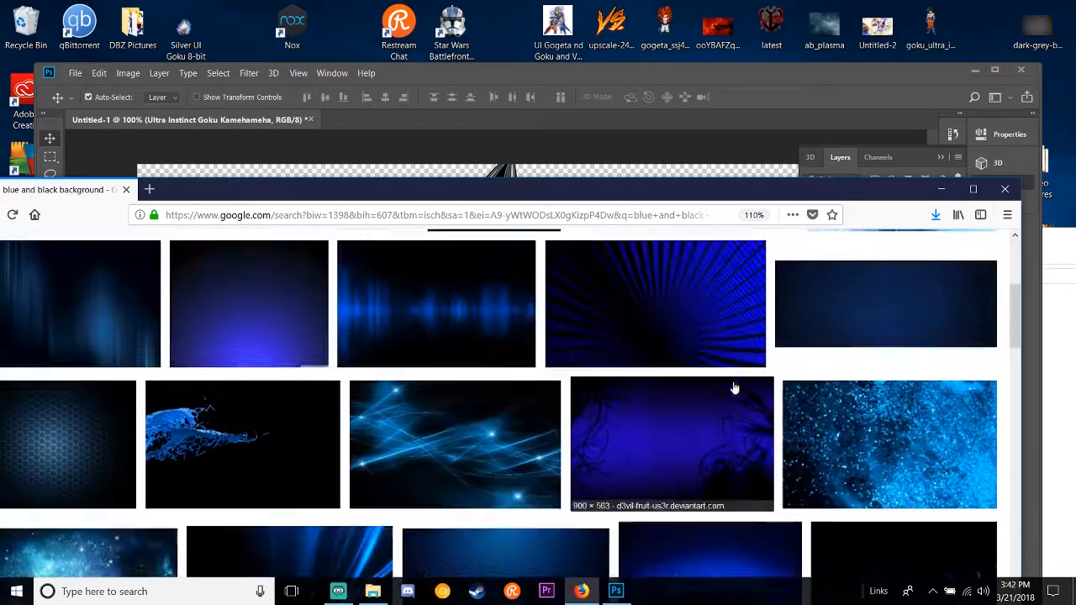
{"action": "scroll", "coordinate": [276, 385], "scroll_direction": "down", "scroll_amount": 6}
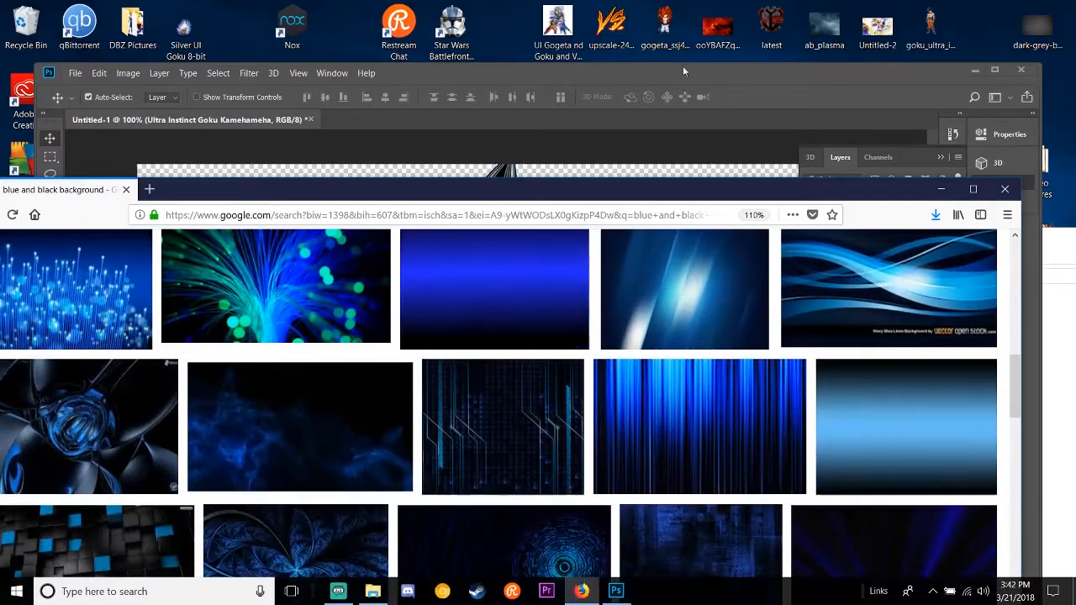
{"action": "left_click", "coordinate": [974, 190]}
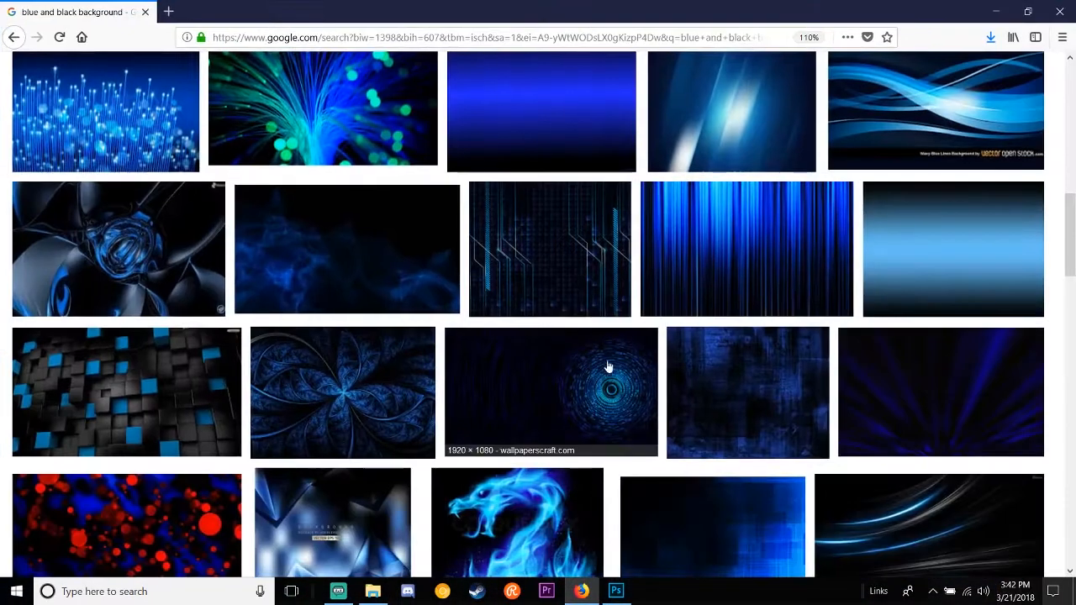
{"action": "scroll", "coordinate": [542, 341], "scroll_direction": "down", "scroll_amount": 4}
{"action": "scroll", "coordinate": [542, 341], "scroll_direction": "down", "scroll_amount": 5}
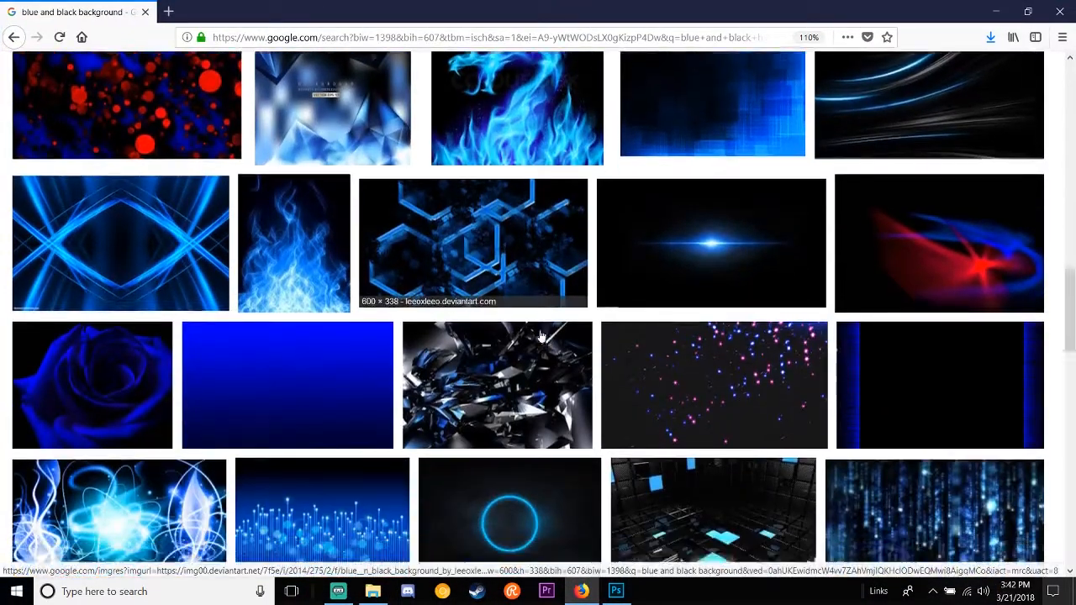
{"action": "scroll", "coordinate": [543, 333], "scroll_direction": "down", "scroll_amount": 4}
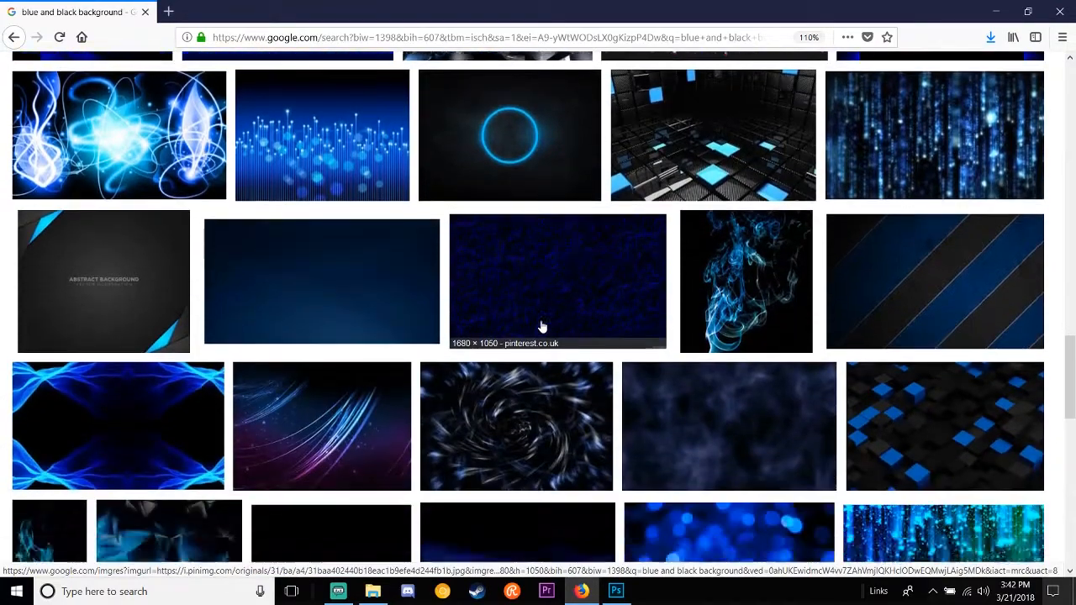
{"action": "scroll", "coordinate": [543, 328], "scroll_direction": "down", "scroll_amount": 5}
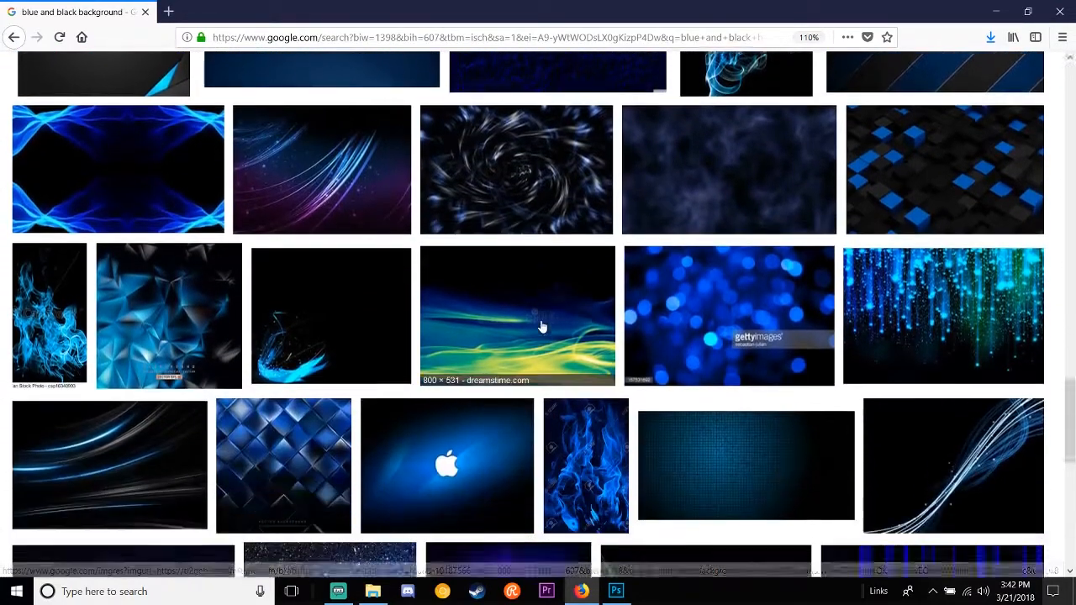
{"action": "scroll", "coordinate": [542, 328], "scroll_direction": "down", "scroll_amount": 2}
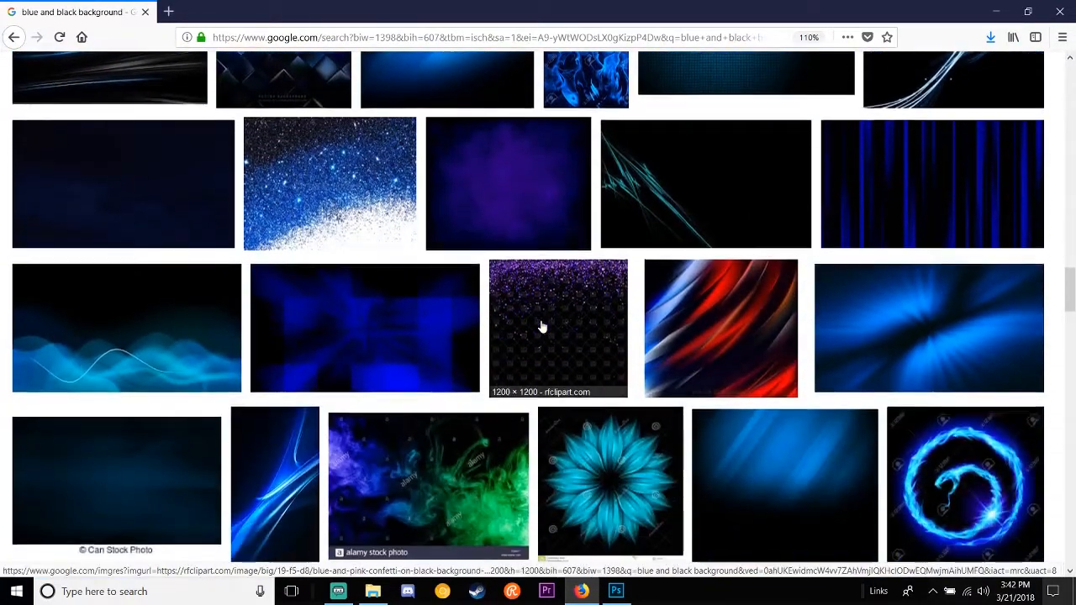
{"action": "scroll", "coordinate": [542, 328], "scroll_direction": "down", "scroll_amount": 2}
{"action": "scroll", "coordinate": [543, 327], "scroll_direction": "down", "scroll_amount": 4}
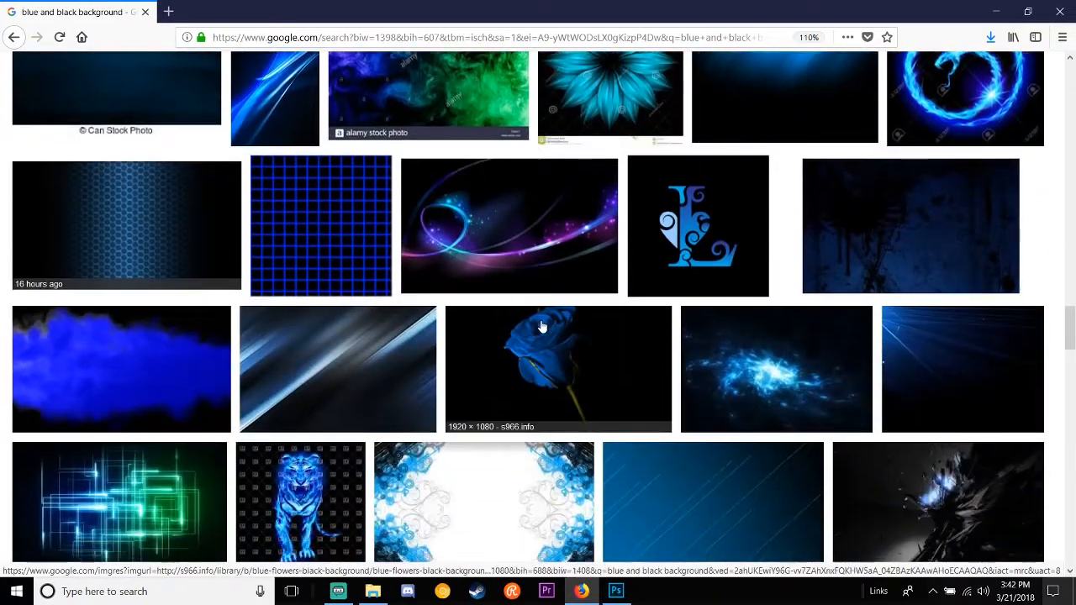
{"action": "scroll", "coordinate": [543, 328], "scroll_direction": "down", "scroll_amount": 3}
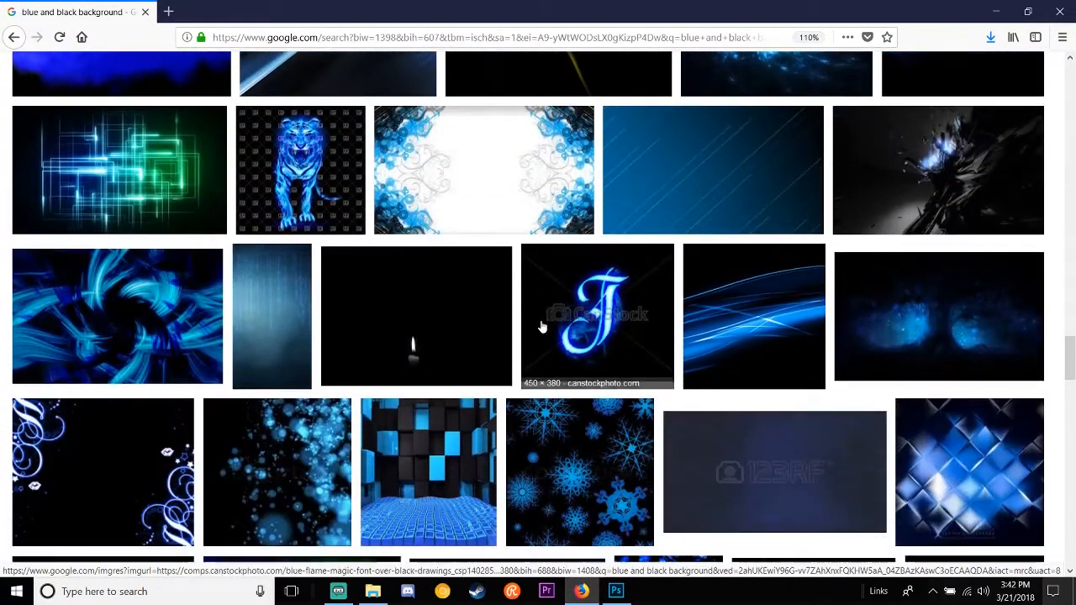
{"action": "scroll", "coordinate": [542, 328], "scroll_direction": "down", "scroll_amount": 4}
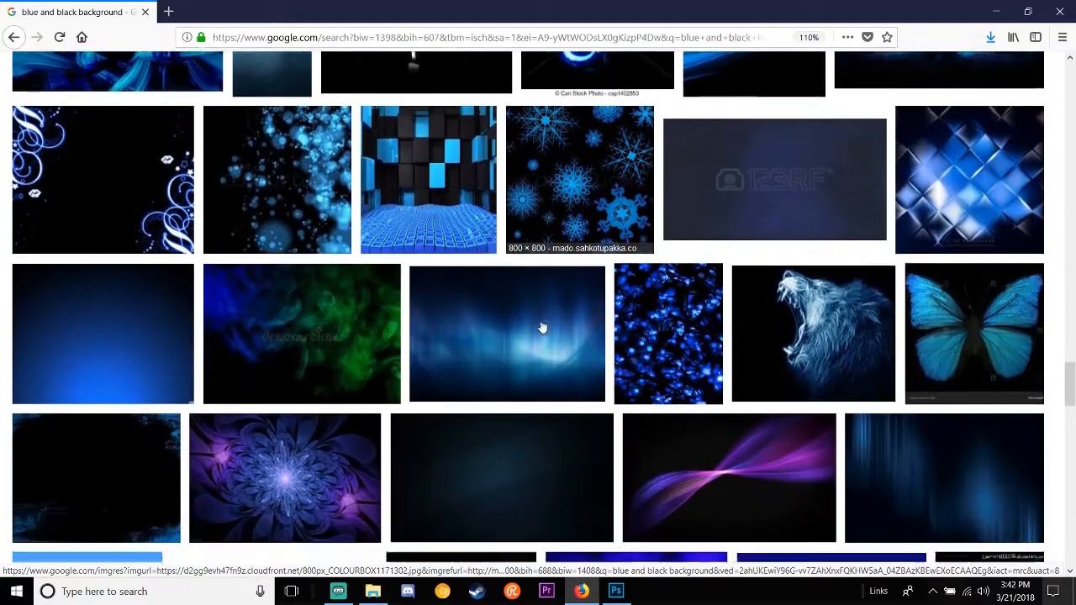
{"action": "scroll", "coordinate": [543, 328], "scroll_direction": "down", "scroll_amount": 7}
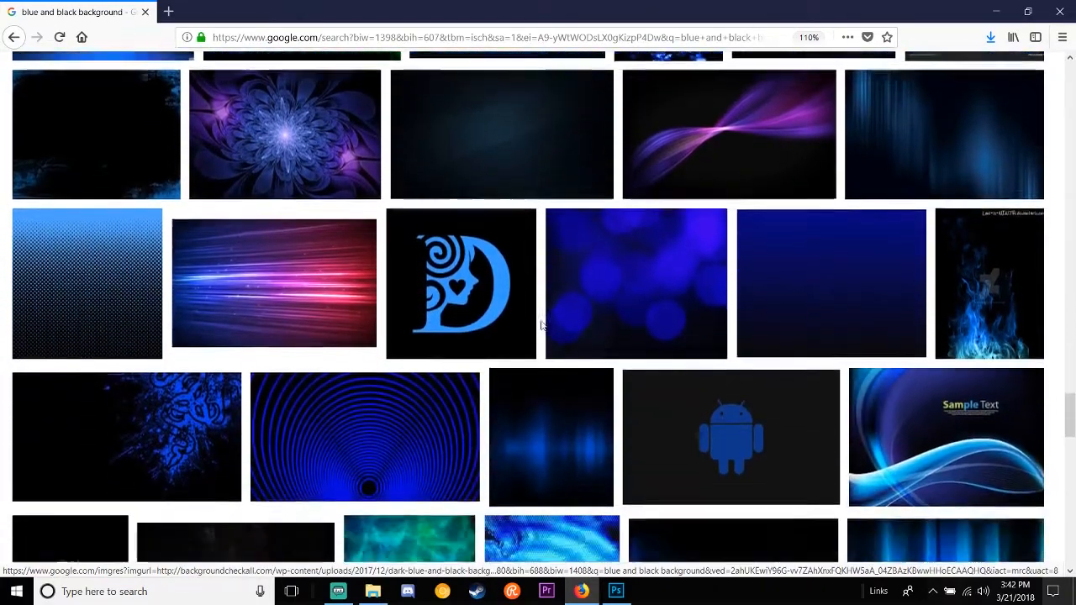
{"action": "scroll", "coordinate": [542, 327], "scroll_direction": "down", "scroll_amount": 3}
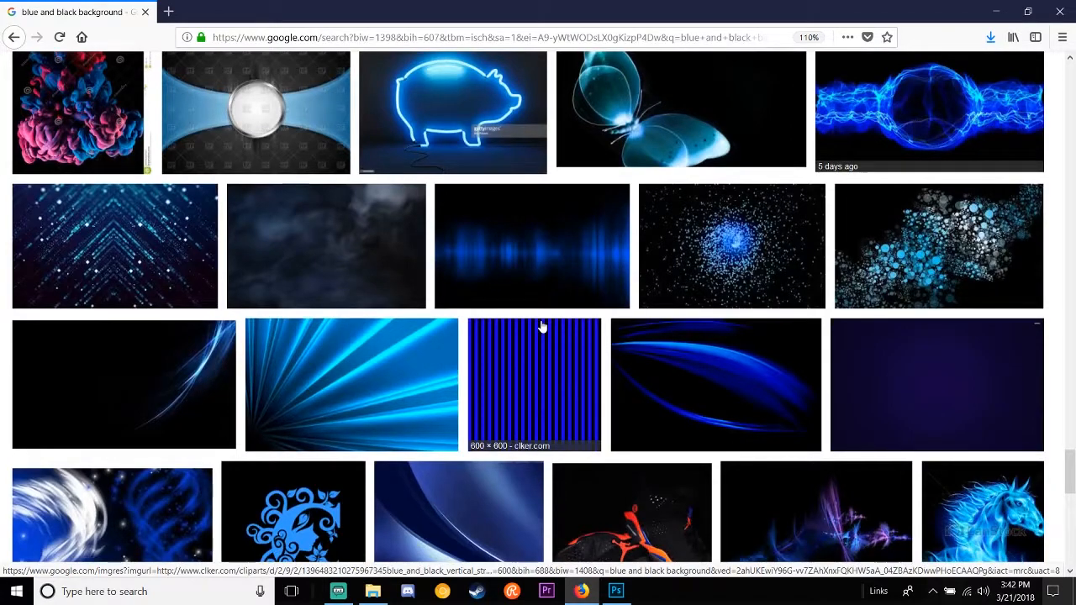
{"action": "scroll", "coordinate": [542, 328], "scroll_direction": "down", "scroll_amount": 3}
Step: Preview the blue-and-white abstract wallpaper, open the related 1920 × 1080 blue swirl image from wall.alphacoders.com and save it
{"action": "left_click", "coordinate": [169, 289]}
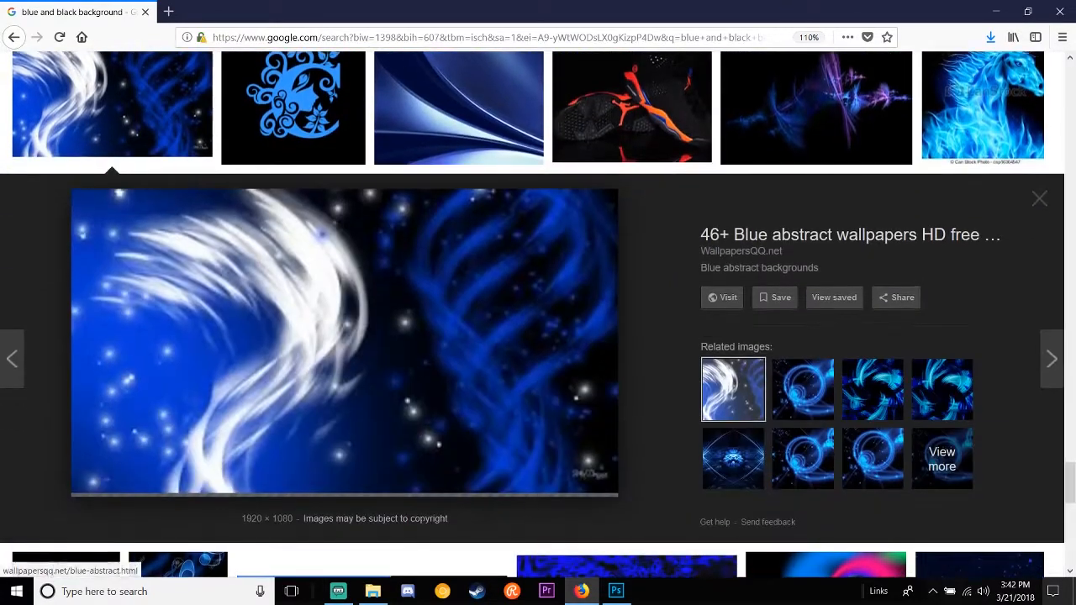
{"action": "left_click", "coordinate": [802, 383]}
{"action": "left_click", "coordinate": [870, 376]}
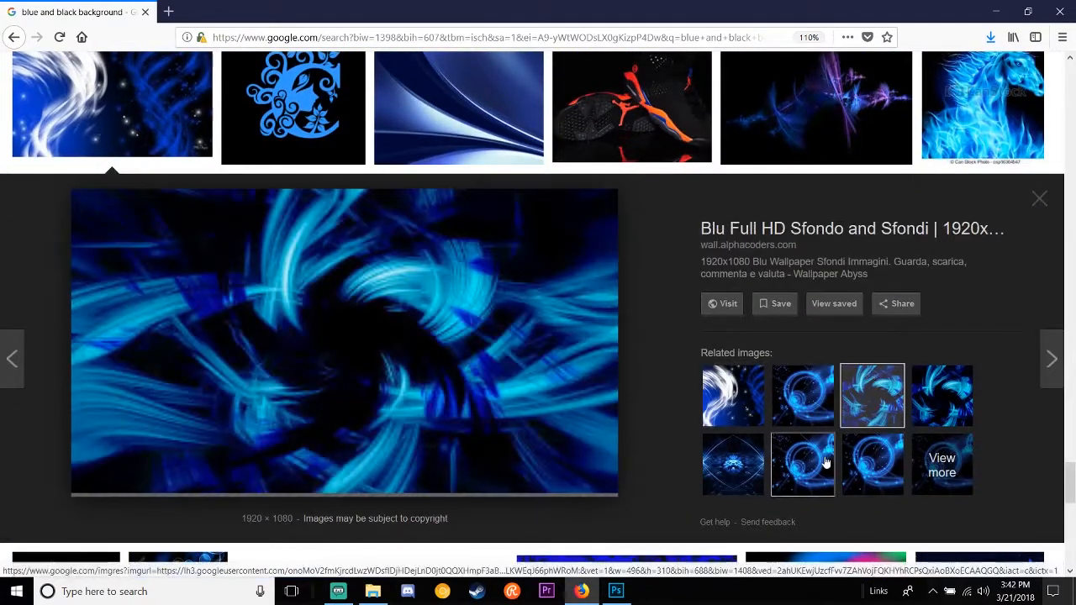
{"action": "right_click", "coordinate": [375, 333]}
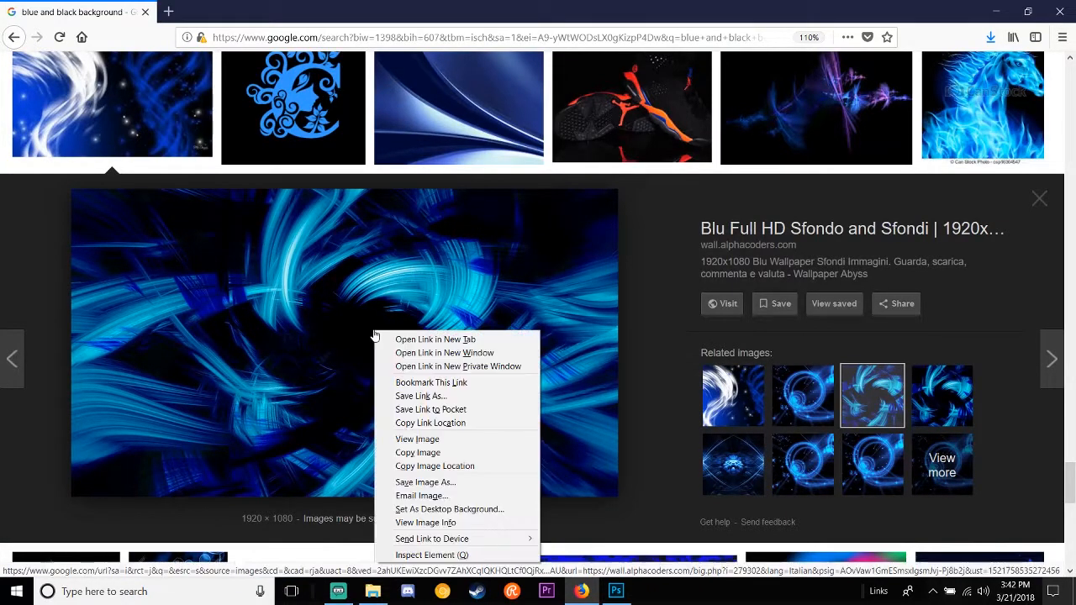
{"action": "left_click", "coordinate": [441, 485]}
{"action": "key", "text": "Return"}
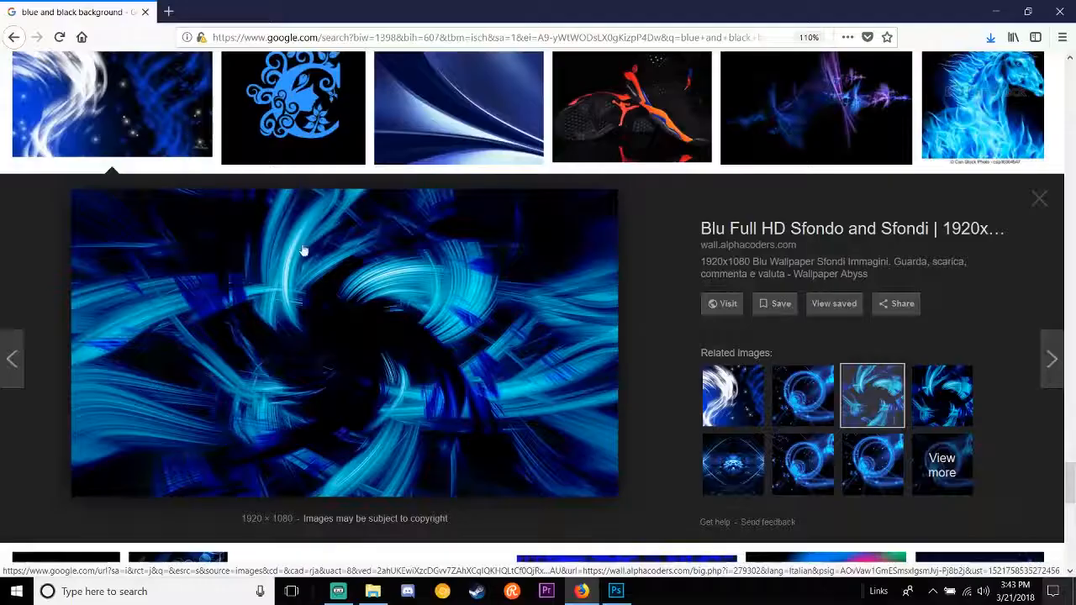
Step: Minimize the browser and Photoshop, check the Youtube Thumbnail Pictures folder for the saved background and close the folder
{"action": "left_click", "coordinate": [996, 11]}
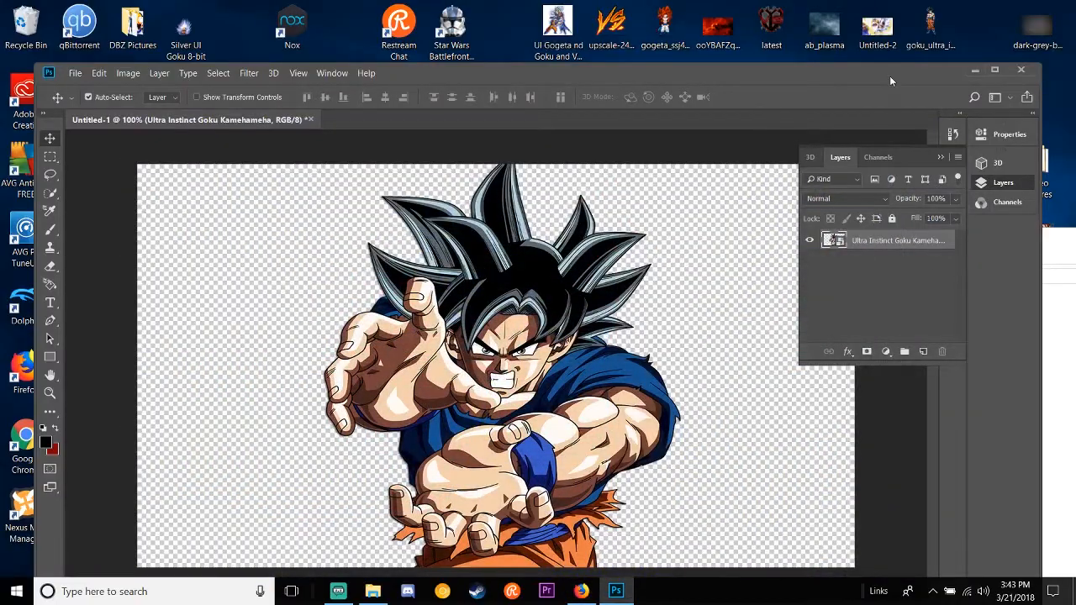
{"action": "left_click", "coordinate": [975, 71]}
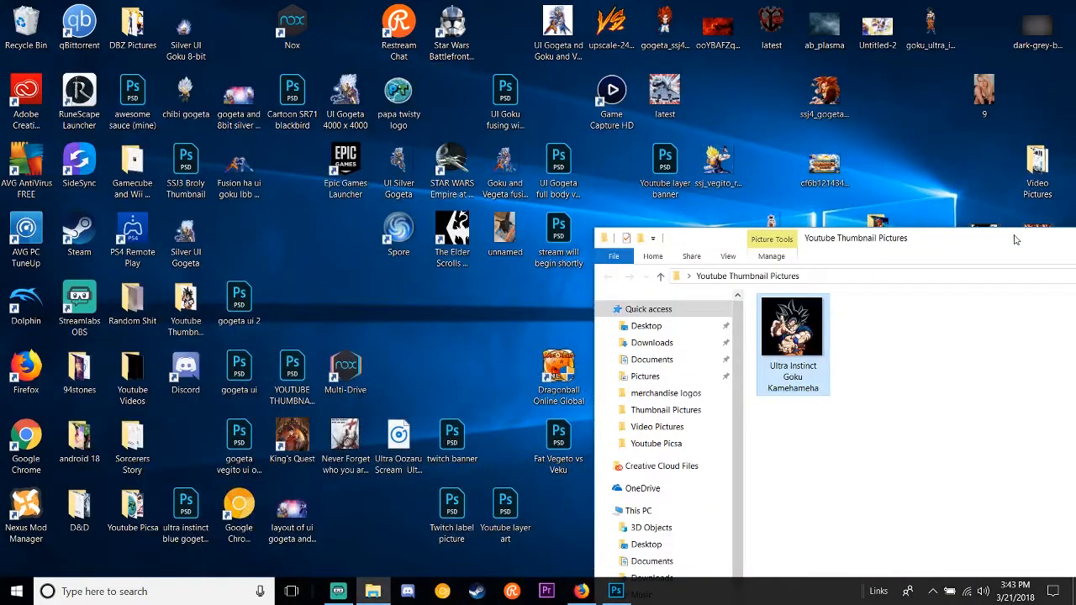
{"action": "left_click_drag", "start_coordinate": [1016, 235], "coordinate": [861, 219]}
{"action": "left_click", "coordinate": [877, 209]}
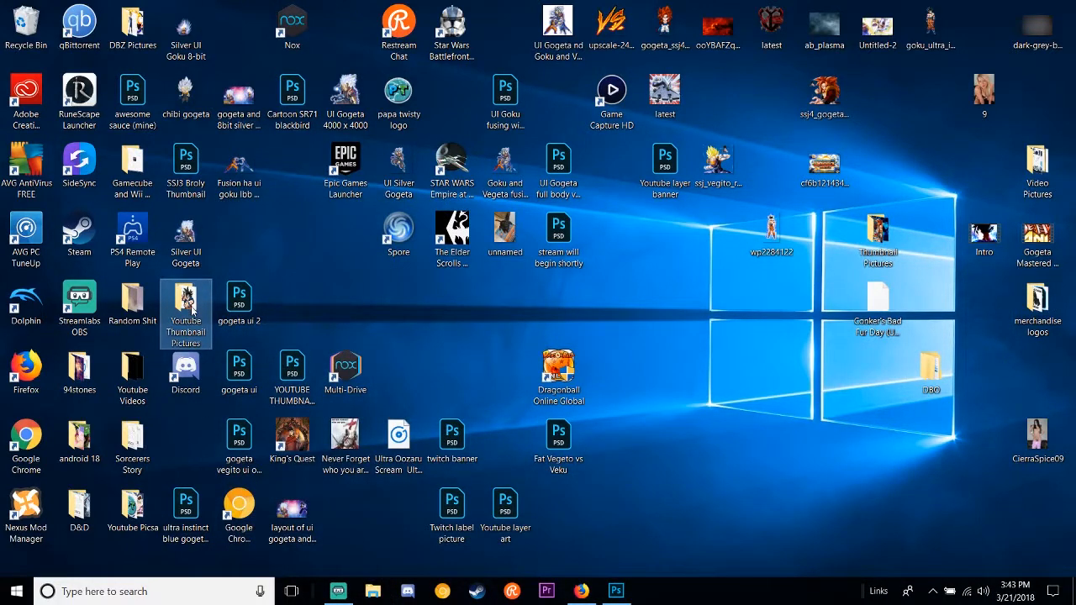
{"action": "double_click", "coordinate": [192, 309]}
{"action": "left_click", "coordinate": [880, 141]}
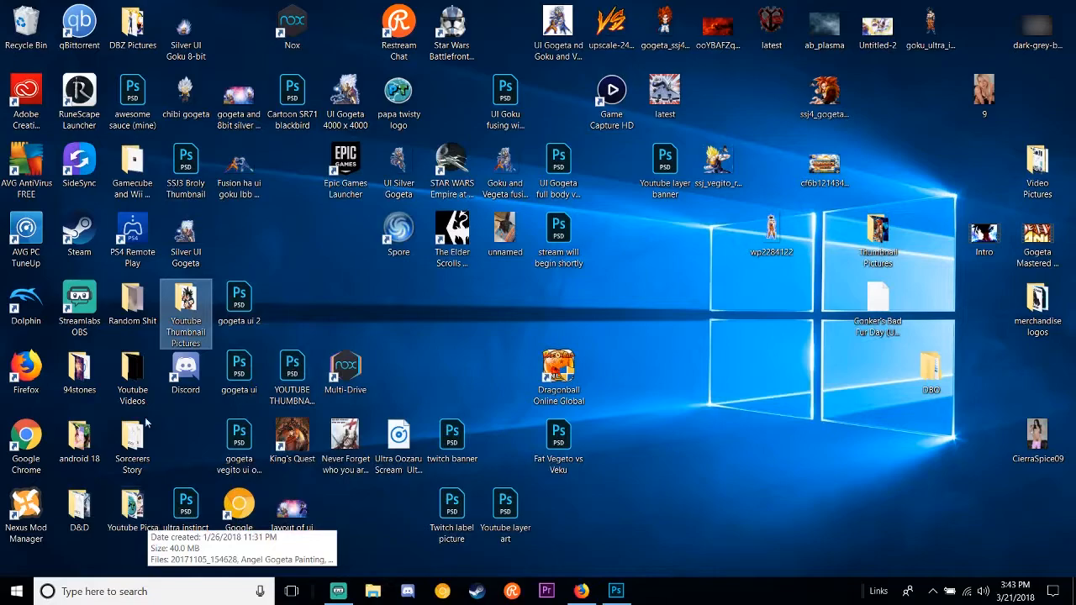
Step: Return to Photoshop, place the desktop's ab_plasma image into the document and maximize the window
{"action": "left_click", "coordinate": [616, 591]}
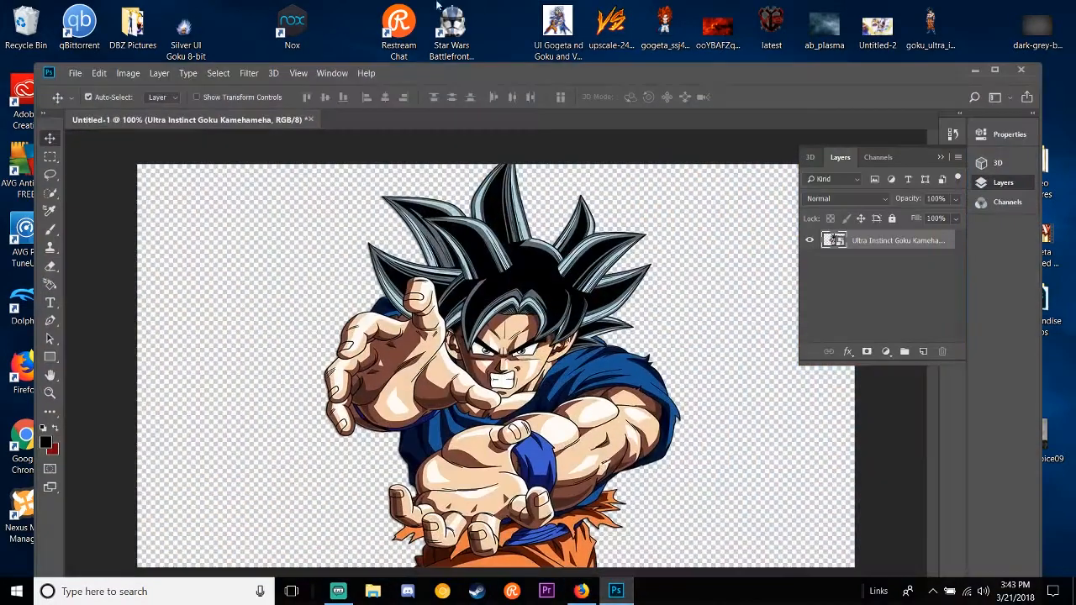
{"action": "mouse_move", "coordinate": [484, 75]}
{"action": "left_mouse_down"}
{"action": "mouse_move", "coordinate": [473, 106]}
{"action": "mouse_move", "coordinate": [451, 112]}
{"action": "mouse_move", "coordinate": [505, 74]}
{"action": "left_mouse_up"}
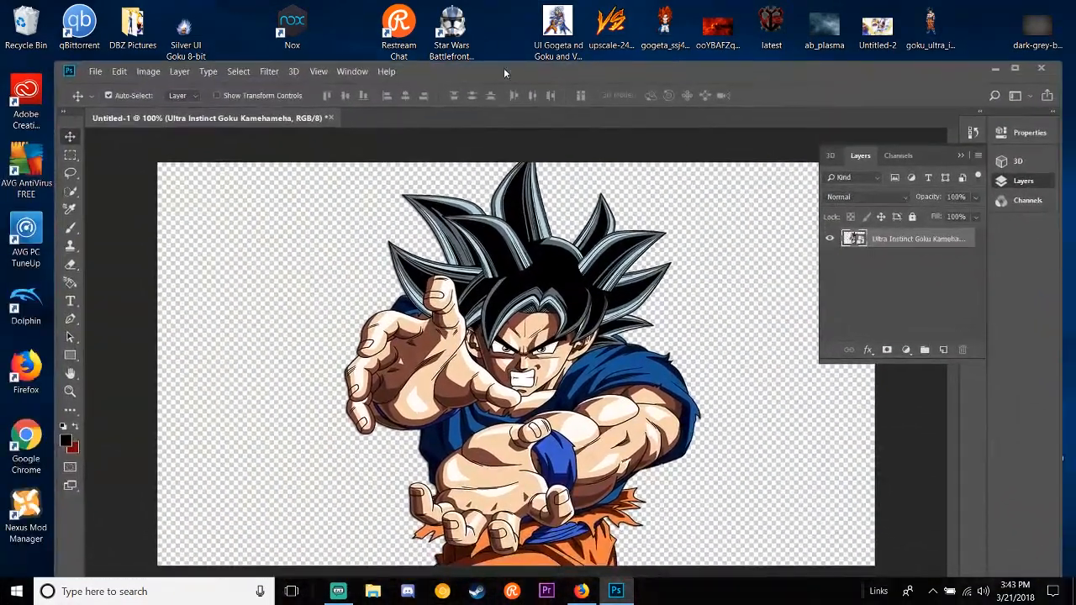
{"action": "left_click_drag", "start_coordinate": [816, 44], "coordinate": [682, 301]}
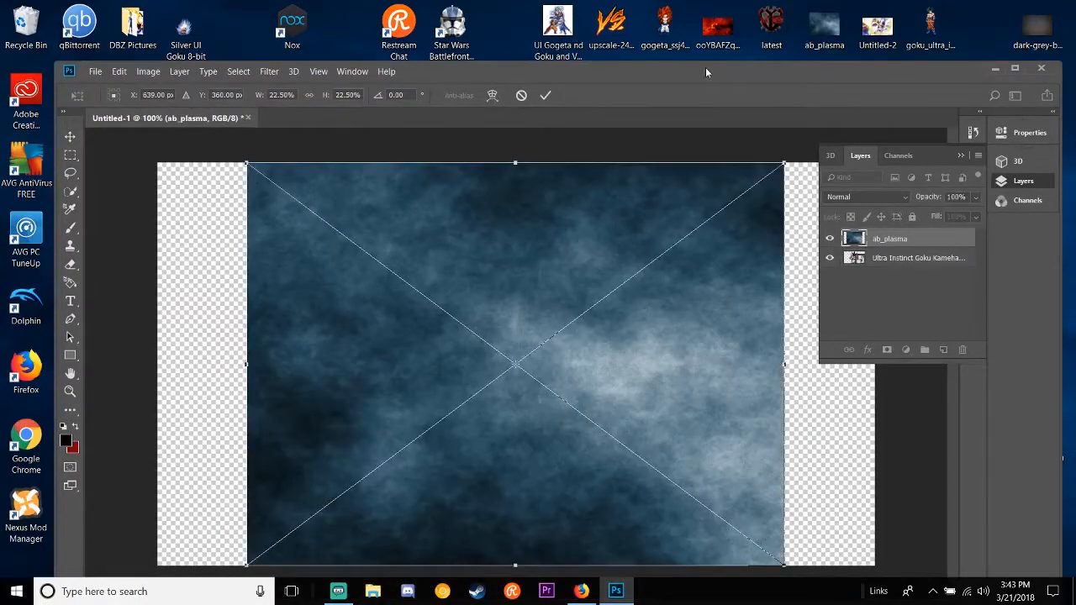
{"action": "double_click", "coordinate": [705, 67]}
Step: Enlarge the ab_plasma image to cover the whole canvas, commit it, and move its layer below the Goku layer
{"action": "left_click_drag", "start_coordinate": [596, 269], "coordinate": [451, 200]}
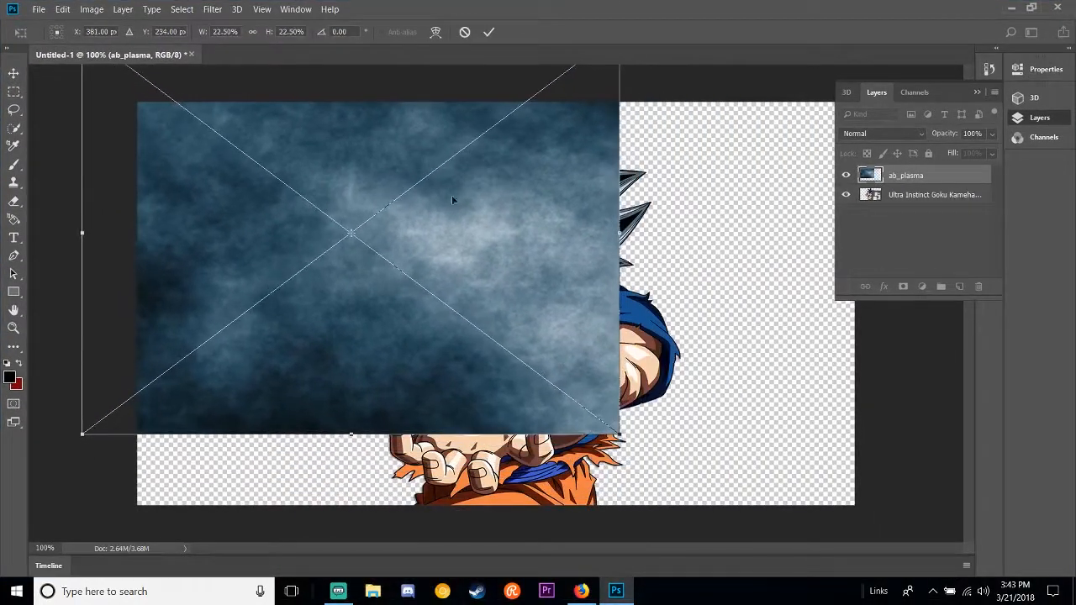
{"action": "left_click_drag", "start_coordinate": [618, 433], "coordinate": [895, 593]}
{"action": "key", "text": "Return"}
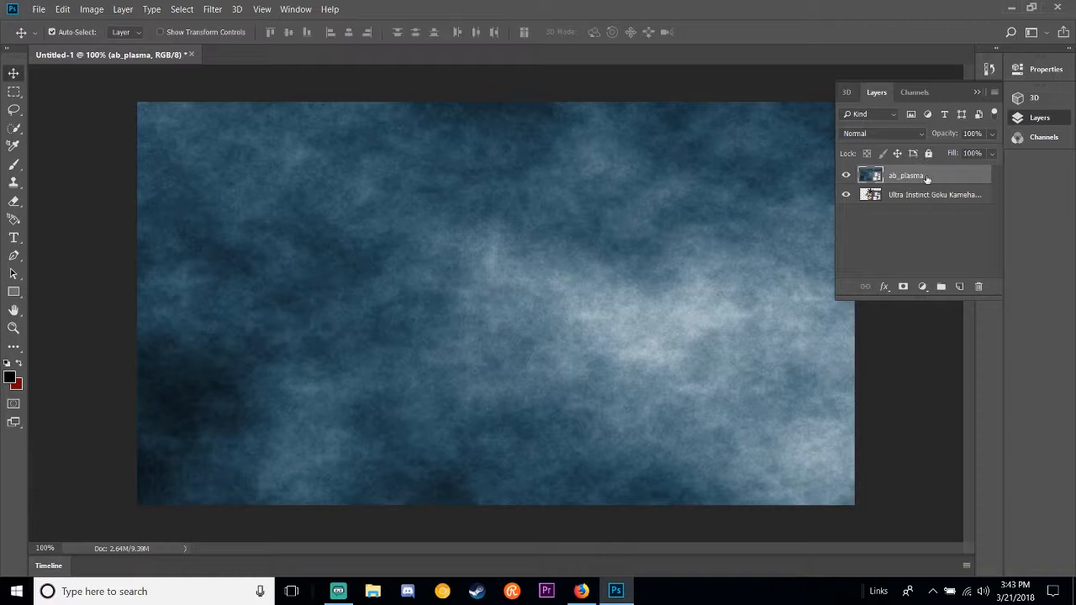
{"action": "left_click_drag", "start_coordinate": [927, 178], "coordinate": [935, 211]}
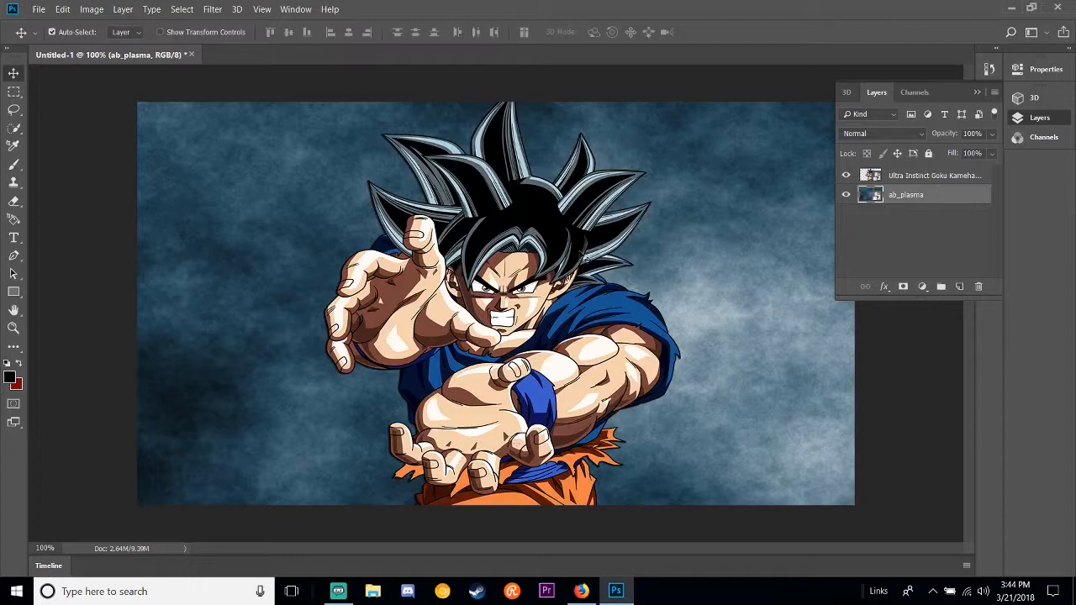
Step: Move the Photoshop window aside, open the desktop's Youtube Picsa folder and look through its images
{"action": "left_click_drag", "start_coordinate": [744, 9], "coordinate": [778, 79]}
{"action": "left_click_drag", "start_coordinate": [490, 101], "coordinate": [553, 40]}
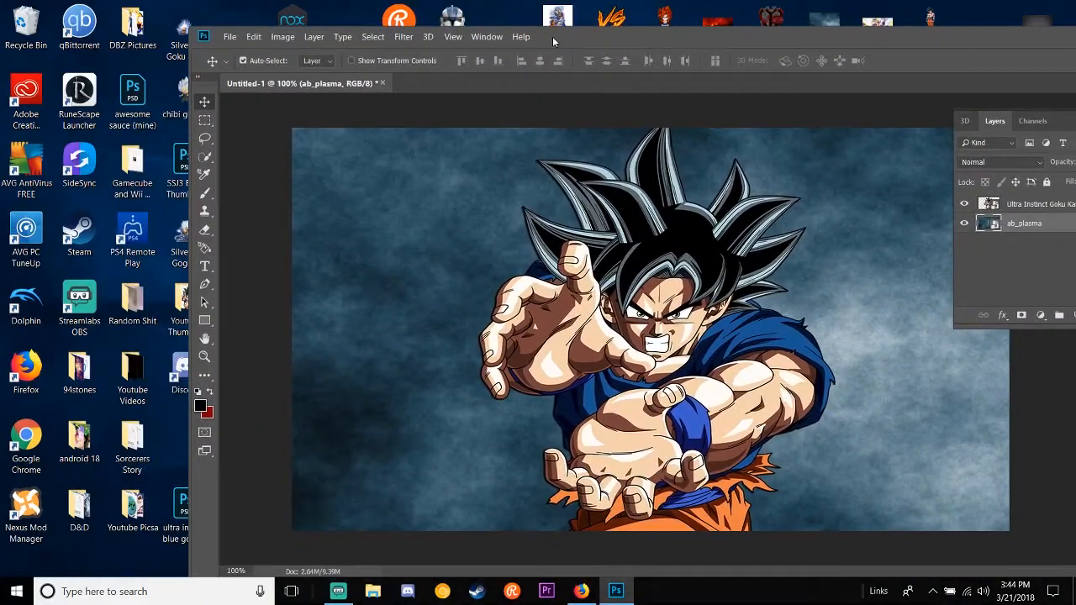
{"action": "double_click", "coordinate": [132, 507]}
{"action": "left_click_drag", "start_coordinate": [608, 146], "coordinate": [374, 116]}
{"action": "scroll", "coordinate": [375, 286], "scroll_direction": "down", "scroll_amount": 2}
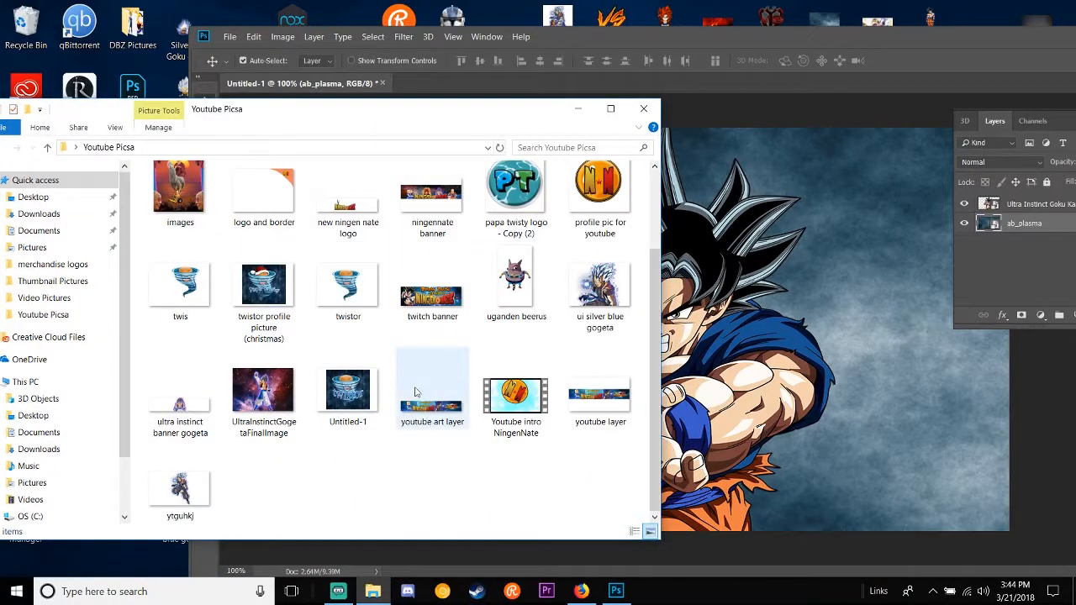
{"action": "scroll", "coordinate": [216, 431], "scroll_direction": "up", "scroll_amount": 2}
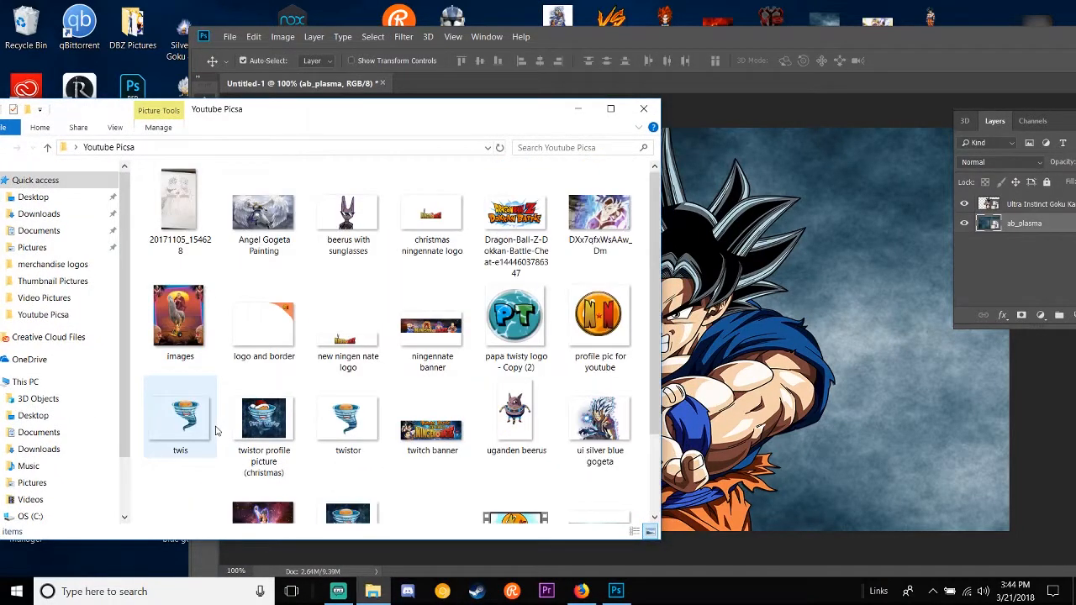
{"action": "scroll", "coordinate": [215, 430], "scroll_direction": "down", "scroll_amount": 2}
{"action": "scroll", "coordinate": [227, 430], "scroll_direction": "up", "scroll_amount": 2}
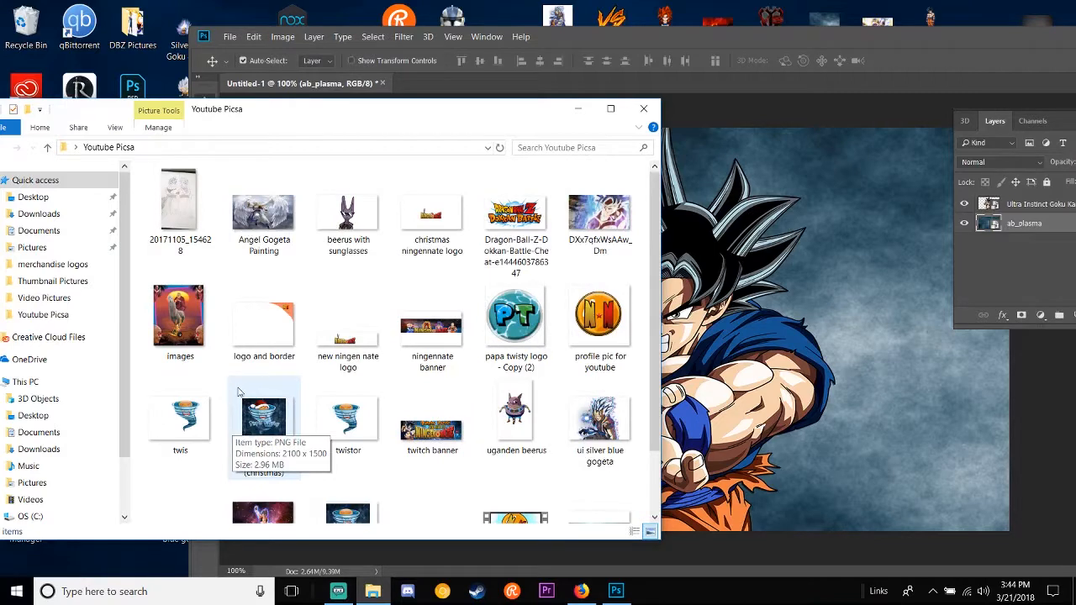
Step: Place the logo and border image into the document, aligned with the canvas's right edge, and commit it
{"action": "left_click", "coordinate": [286, 302]}
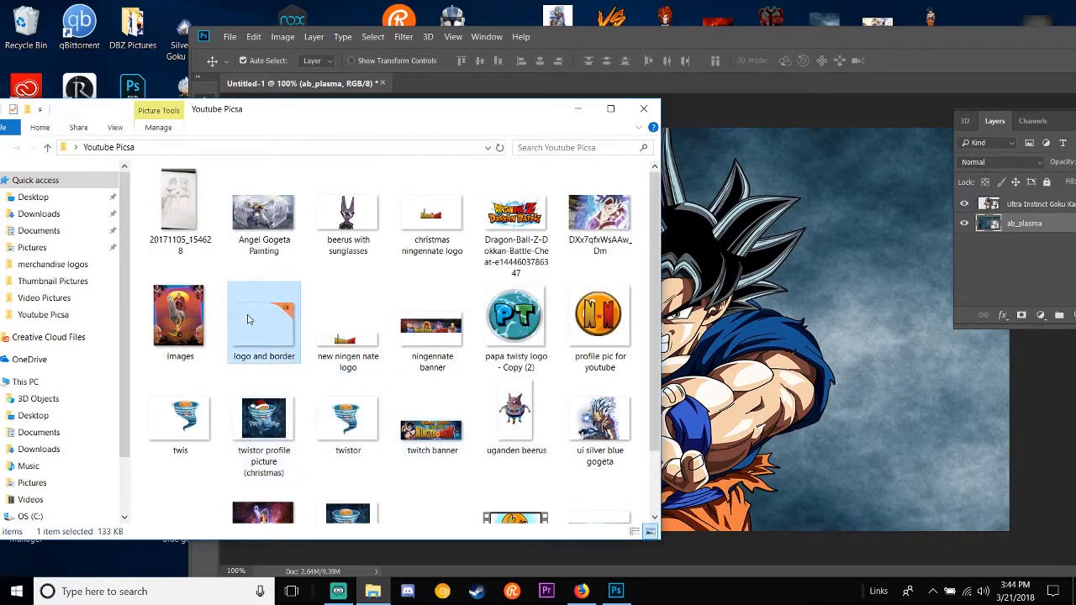
{"action": "left_click_drag", "start_coordinate": [248, 319], "coordinate": [765, 431]}
{"action": "left_click_drag", "start_coordinate": [824, 36], "coordinate": [593, 20]}
{"action": "left_click", "coordinate": [866, 107]}
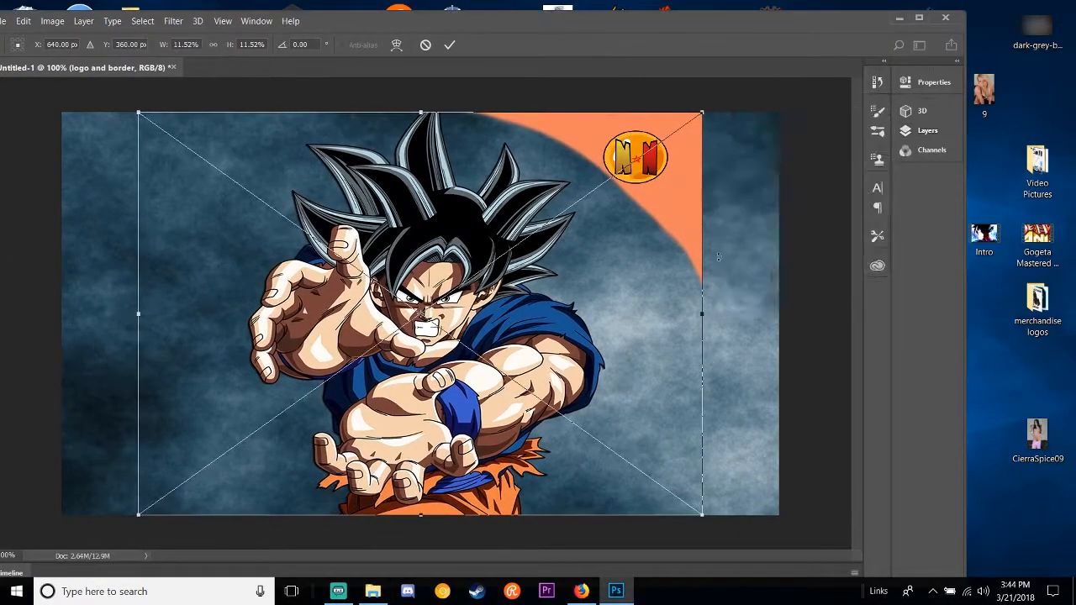
{"action": "left_click_drag", "start_coordinate": [659, 200], "coordinate": [731, 204]}
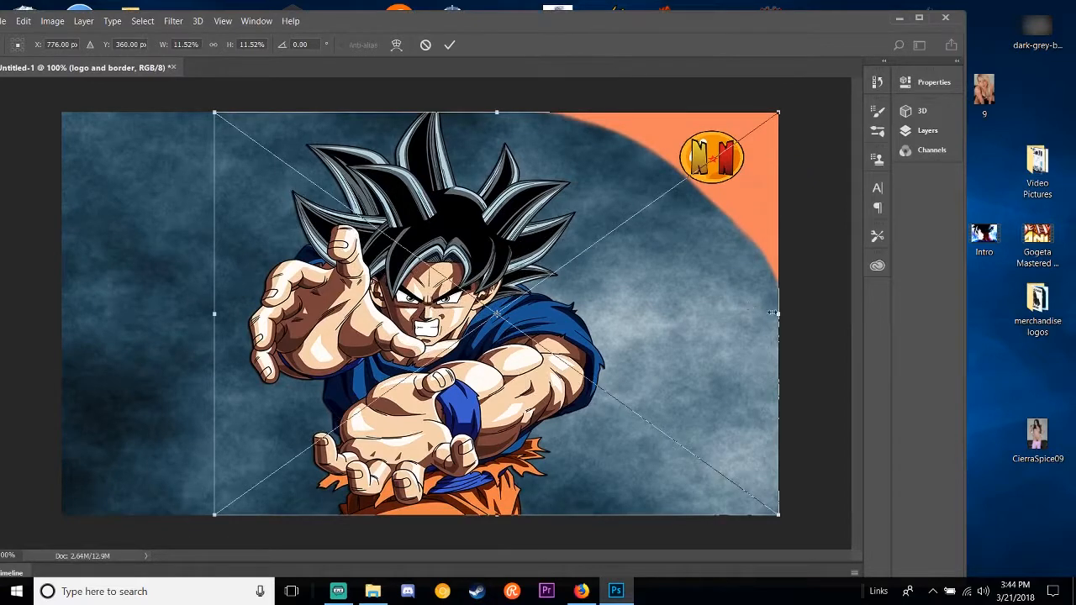
{"action": "key", "text": "Return"}
Step: Place the Dragon-Ball-Z-Dokkan-Battle logo from the Youtube Picsa folder into the document and shrink it to about 11.7% width
{"action": "left_click_drag", "start_coordinate": [352, 24], "coordinate": [624, 31]}
{"action": "left_click", "coordinate": [50, 112]}
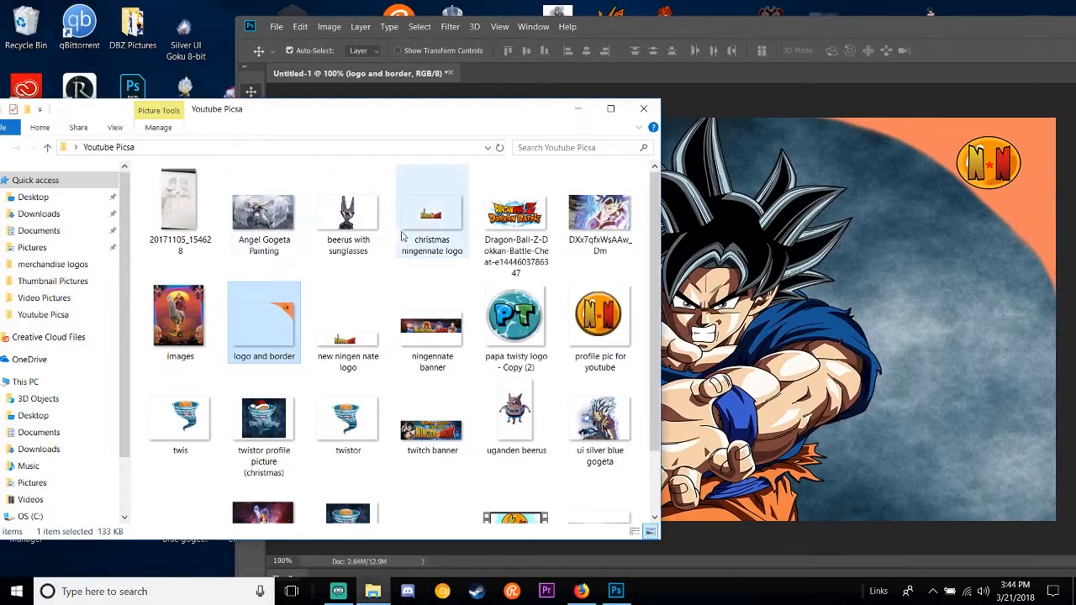
{"action": "left_click", "coordinate": [516, 221]}
{"action": "left_click_drag", "start_coordinate": [758, 346], "coordinate": [782, 346]}
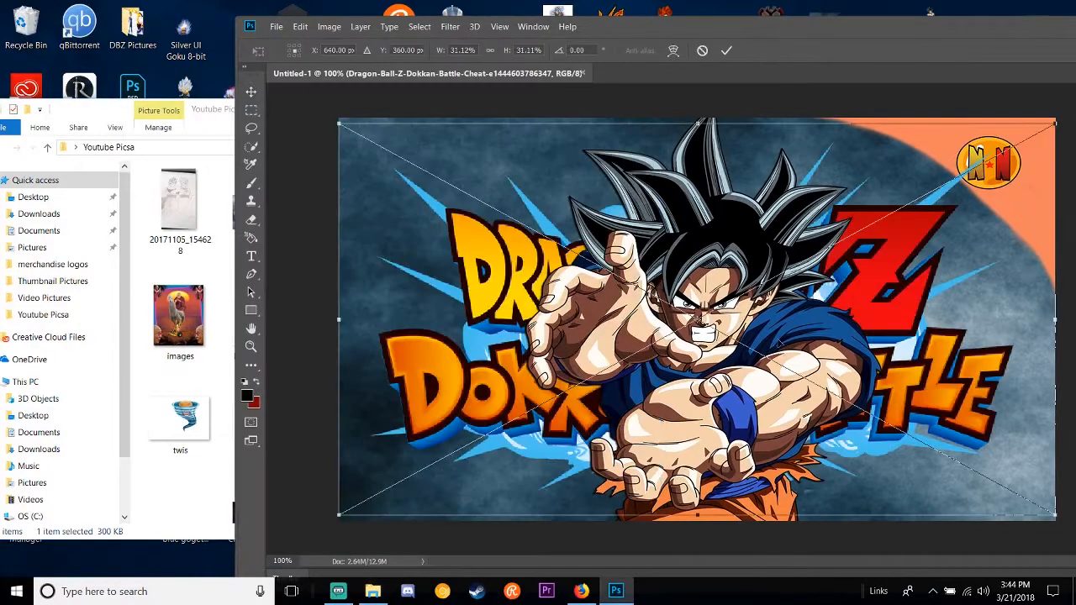
{"action": "left_click_drag", "start_coordinate": [1055, 124], "coordinate": [608, 377]}
{"action": "left_click_drag", "start_coordinate": [523, 446], "coordinate": [580, 397]}
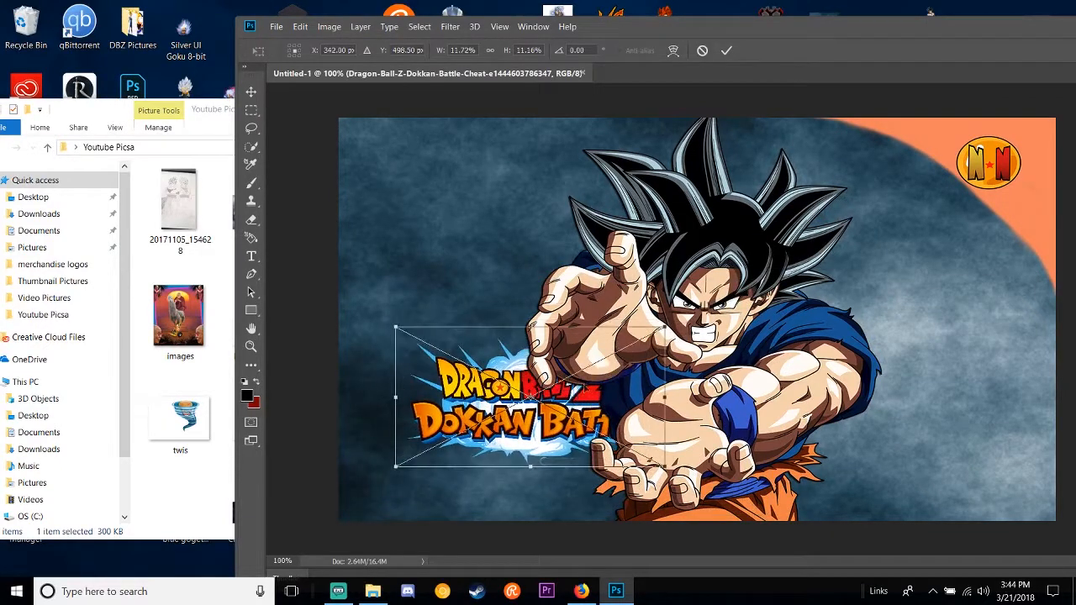
Step: Position the Dokkan Battle logo in the canvas's upper-left corner and commit the placement
{"action": "left_click", "coordinate": [505, 411]}
{"action": "left_click_drag", "start_coordinate": [495, 412], "coordinate": [473, 180]}
{"action": "left_click_drag", "start_coordinate": [716, 24], "coordinate": [507, 19]}
{"action": "left_click_drag", "start_coordinate": [276, 175], "coordinate": [678, 429]}
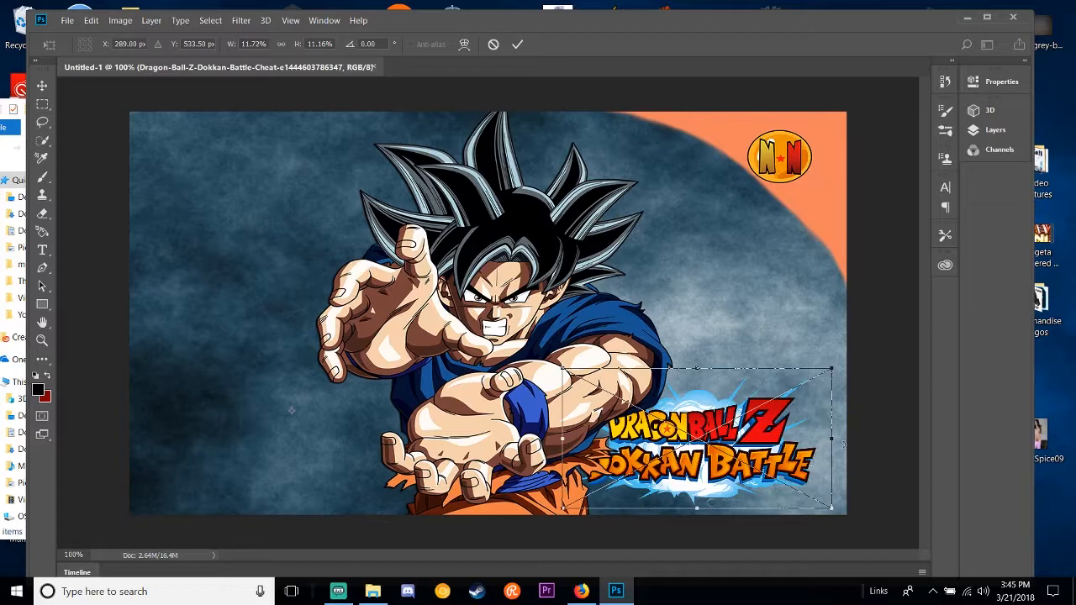
{"action": "left_click_drag", "start_coordinate": [721, 441], "coordinate": [283, 225]}
{"action": "key", "text": "Return"}
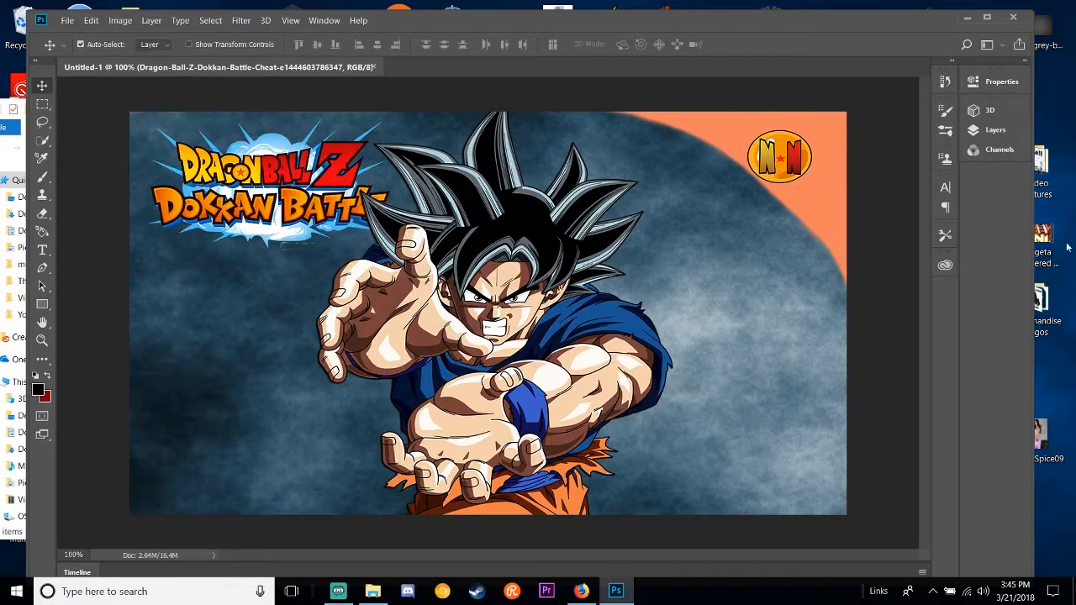
Step: Move the logo and border layer to the top of the stack and the Dokkan Battle layer above the Goku layer
{"action": "left_click", "coordinate": [995, 130]}
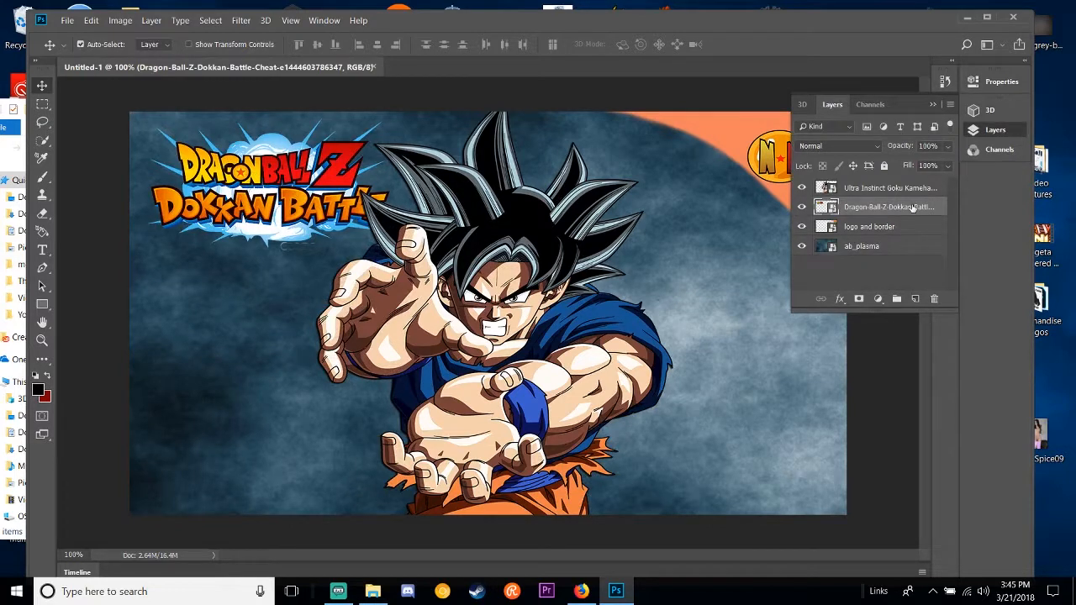
{"action": "left_click_drag", "start_coordinate": [898, 229], "coordinate": [903, 185]}
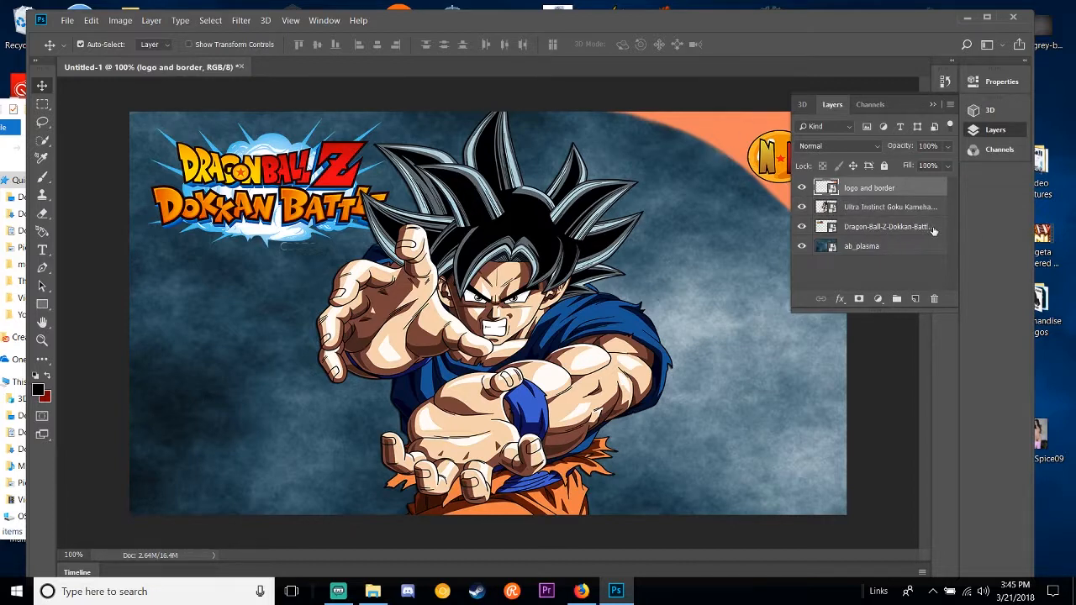
{"action": "left_click_drag", "start_coordinate": [949, 227], "coordinate": [915, 207]}
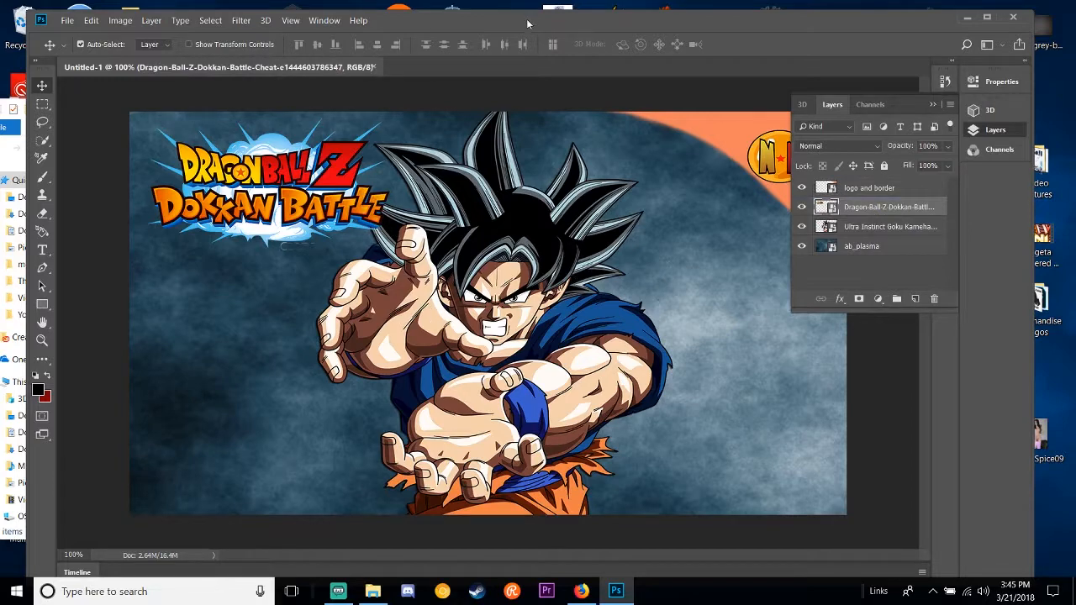
{"action": "mouse_move", "coordinate": [528, 24]}
{"action": "left_mouse_down"}
{"action": "mouse_move", "coordinate": [502, 149]}
{"action": "mouse_move", "coordinate": [500, 46]}
{"action": "mouse_move", "coordinate": [705, 25]}
{"action": "mouse_move", "coordinate": [506, 27]}
{"action": "mouse_move", "coordinate": [530, 26]}
{"action": "mouse_move", "coordinate": [518, 29]}
{"action": "left_mouse_up"}
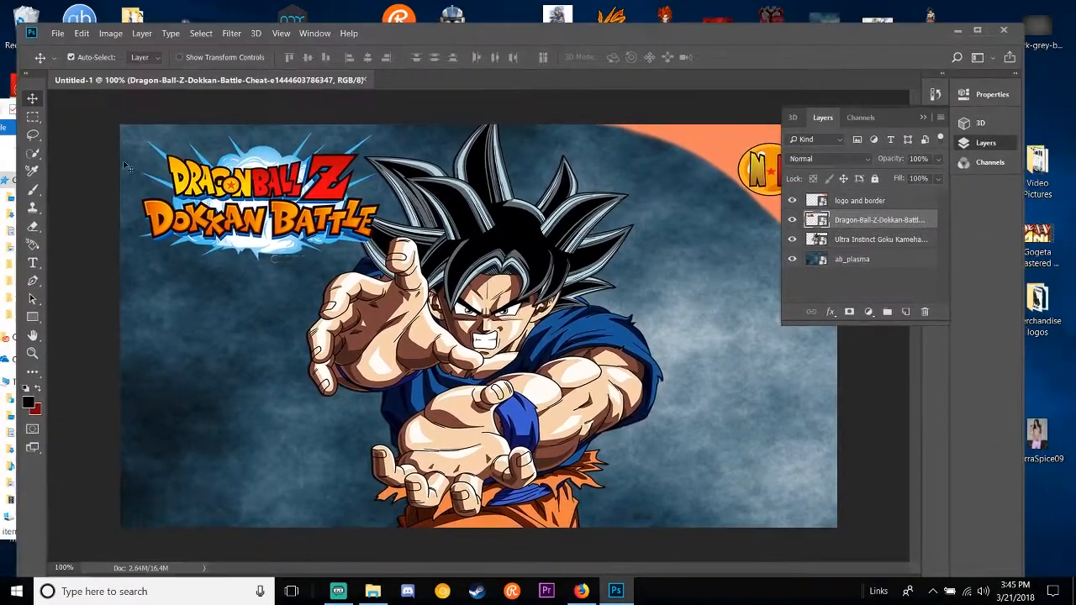
Step: Start a horizontal text layer at 48 pt in the lower-left part of the canvas
{"action": "left_click", "coordinate": [31, 266]}
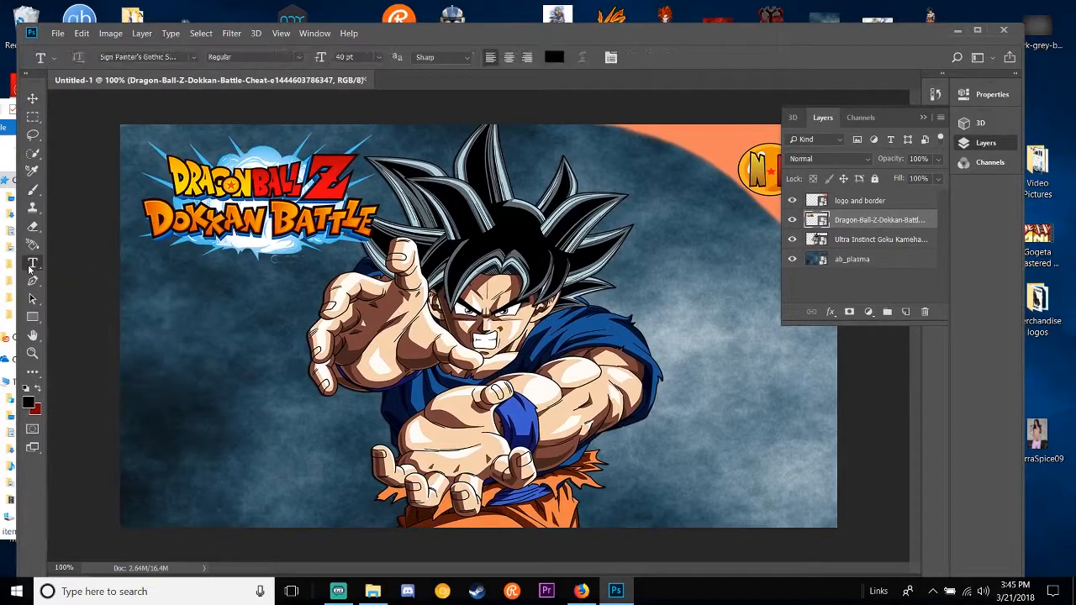
{"action": "left_click", "coordinate": [380, 57]}
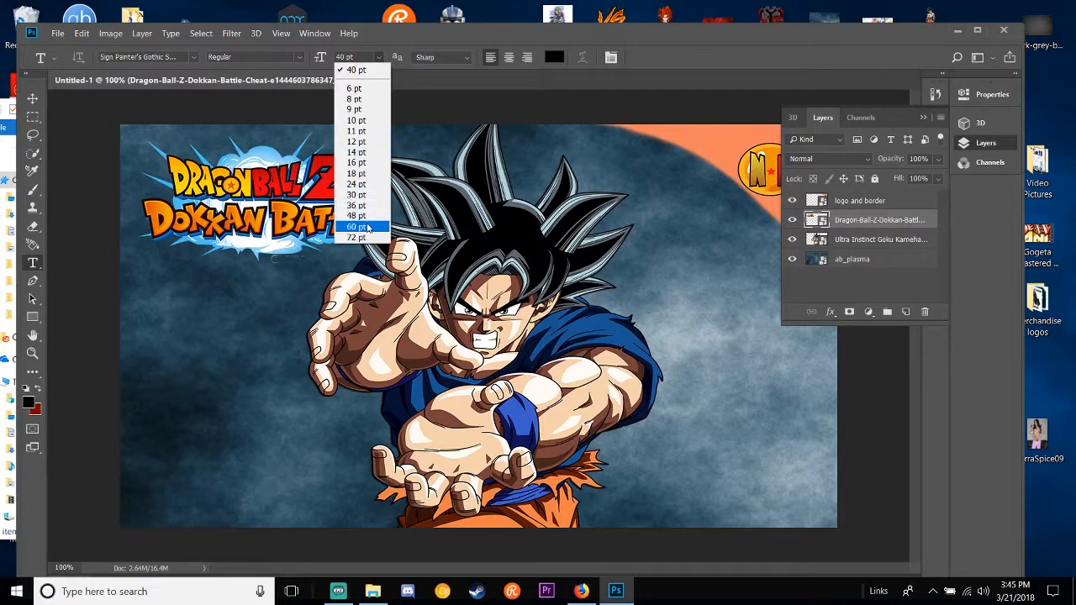
{"action": "left_click", "coordinate": [358, 216]}
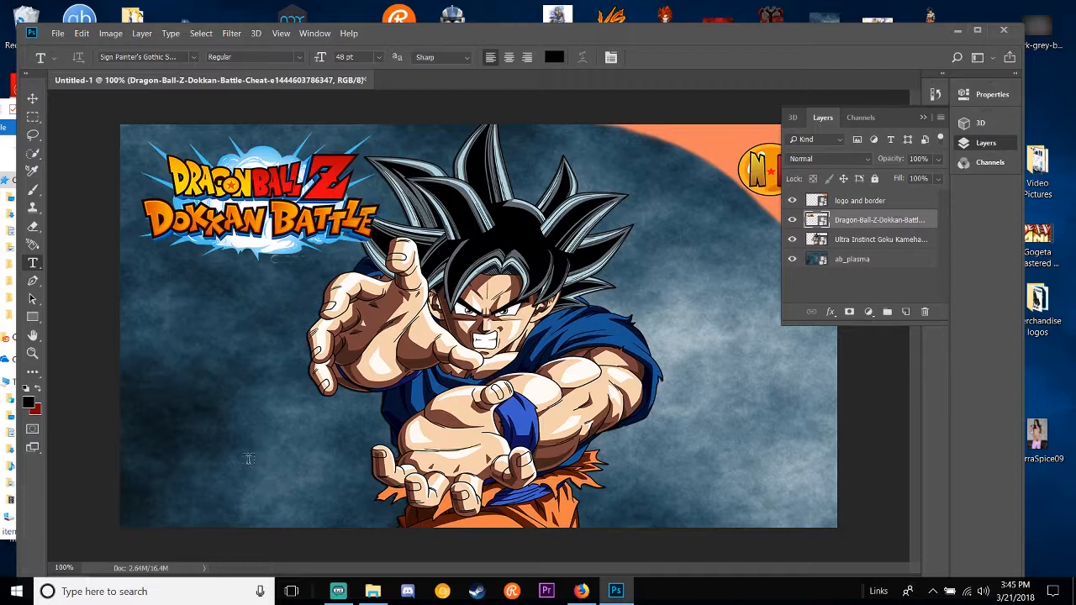
{"action": "left_click", "coordinate": [248, 459]}
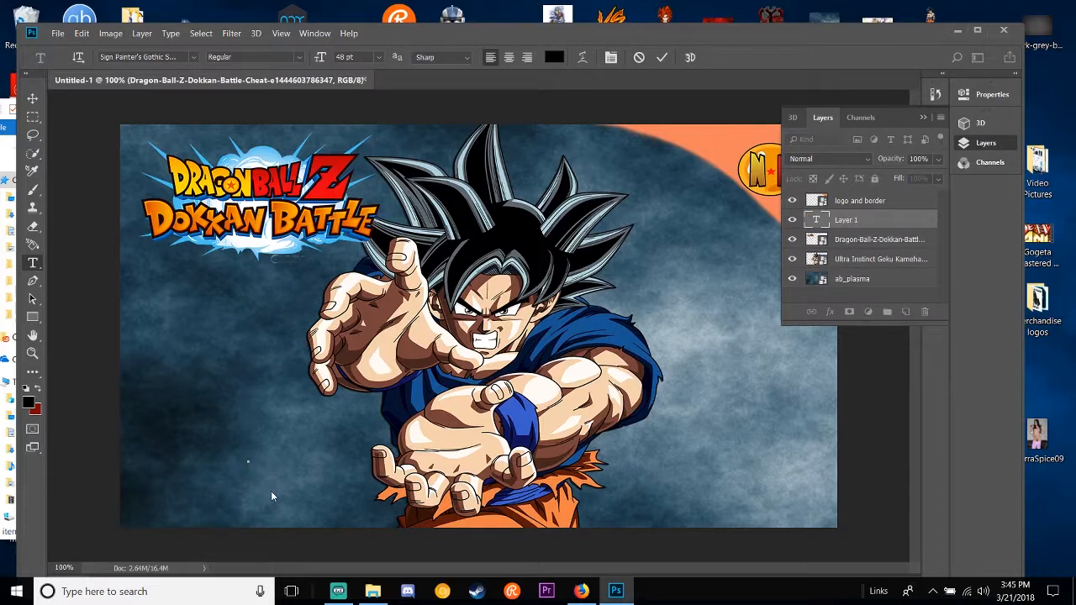
{"action": "type", "text": "ULT"}
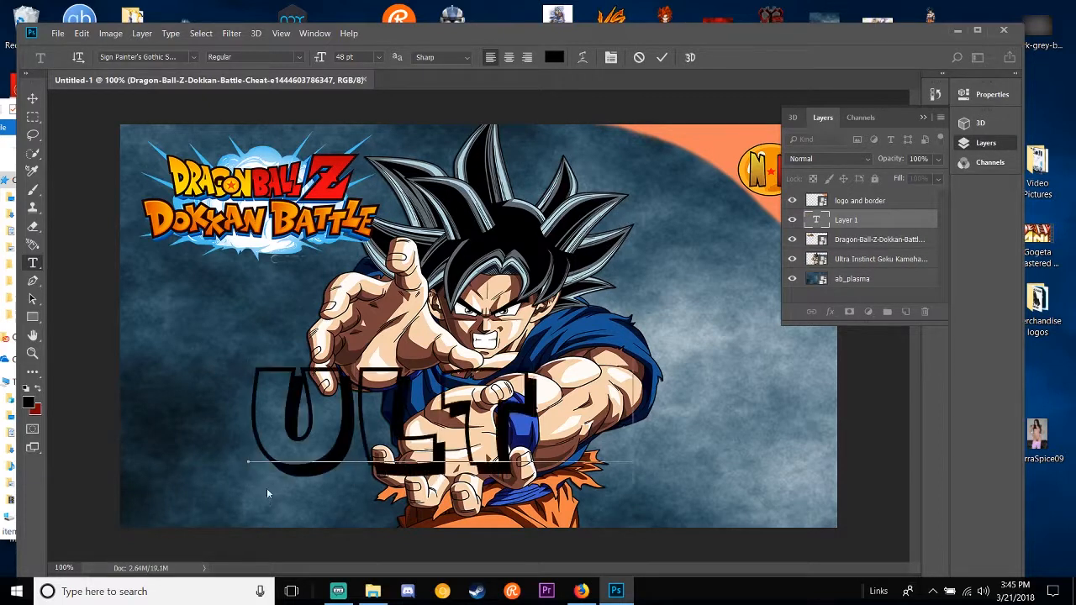
{"action": "key", "text": "BackSpace"}
{"action": "key", "text": "BackSpace"}
{"action": "key", "text": "BackSpace"}
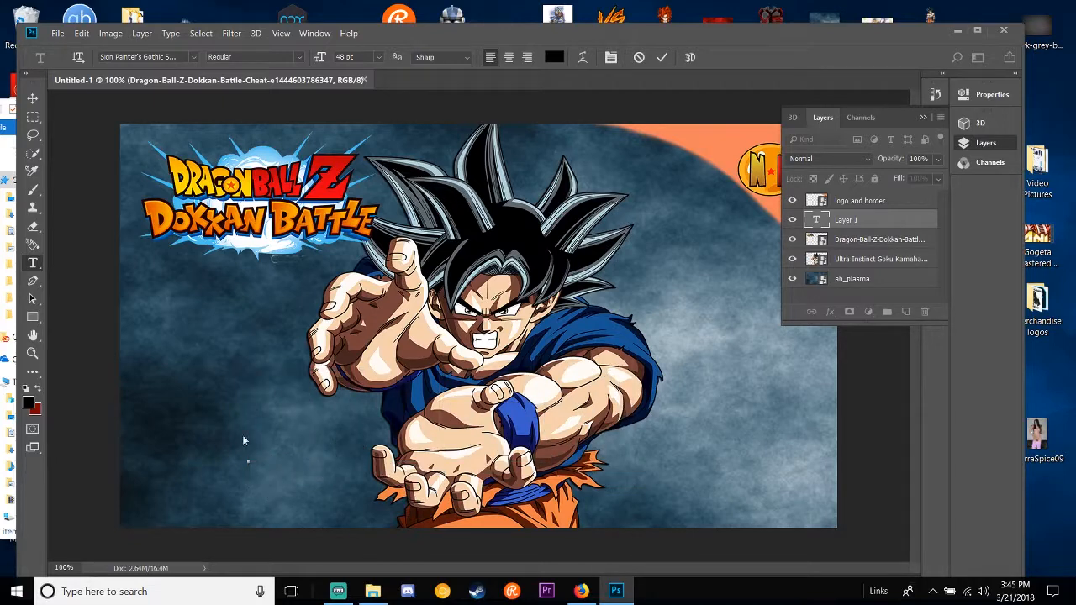
Step: Set the text's font to Raider Crusader and enter "UI GOKU IS HERE"
{"action": "left_click", "coordinate": [194, 57]}
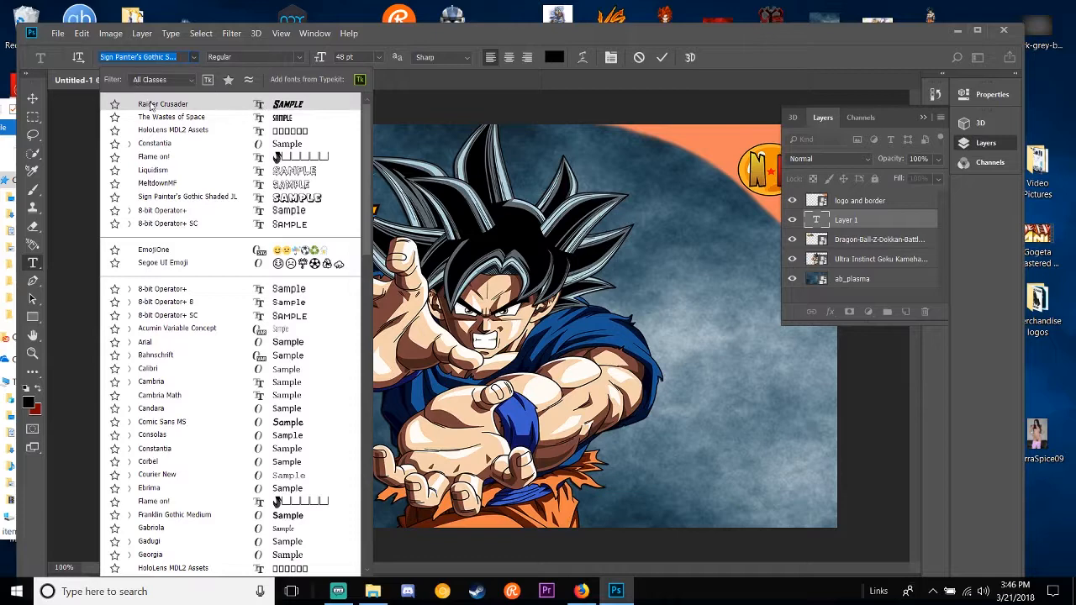
{"action": "left_click", "coordinate": [236, 104]}
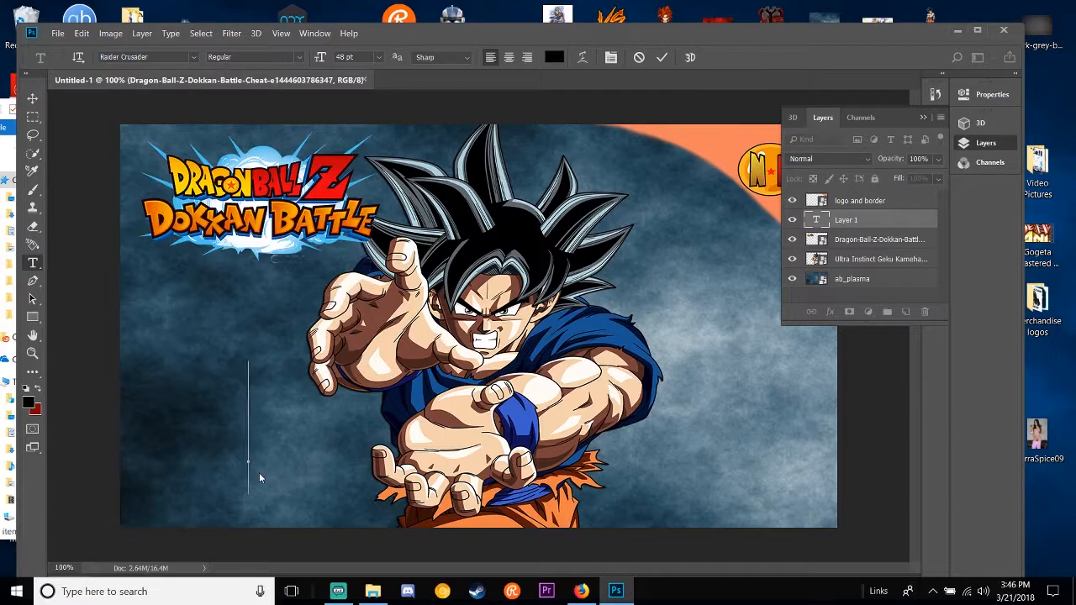
{"action": "type", "text": "UI"}
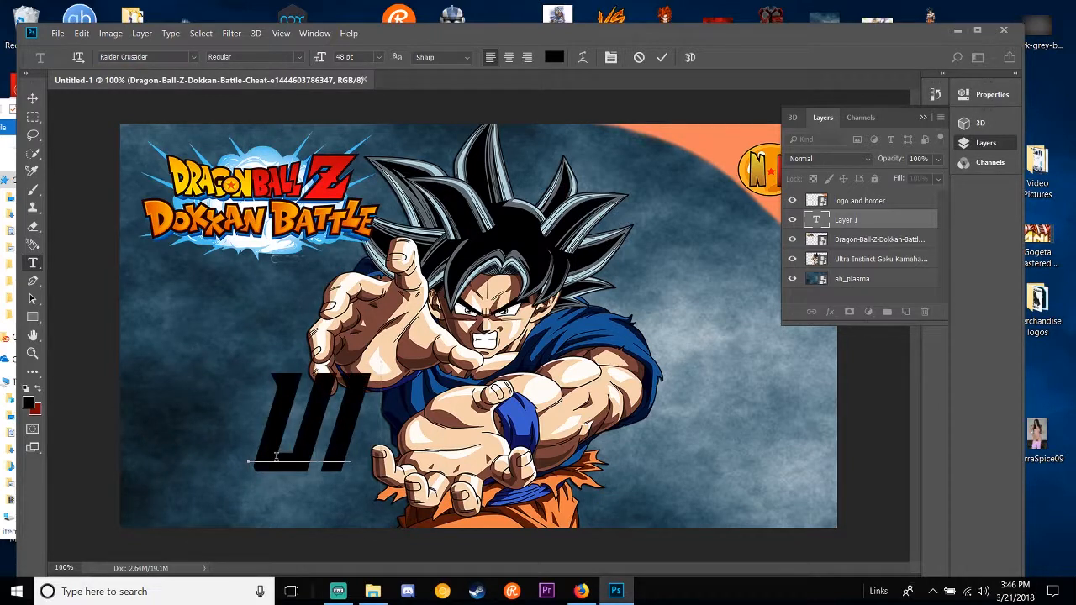
{"action": "type", "text": " GOKU"}
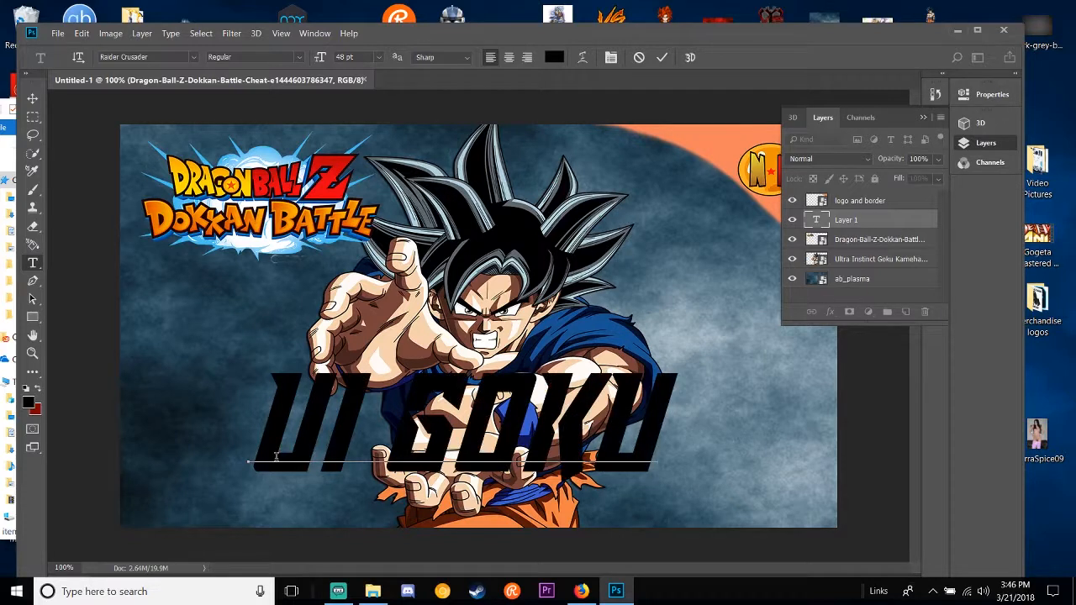
{"action": "type", "text": " CO"}
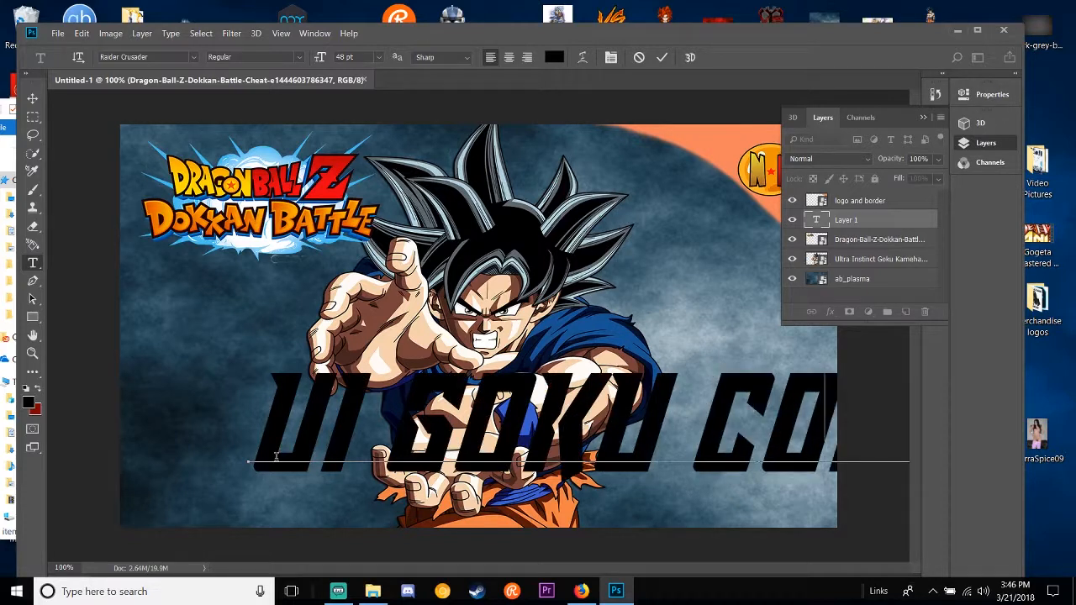
{"action": "key", "text": "BackSpace"}
{"action": "key", "text": "BackSpace"}
{"action": "type", "text": "IS COM"}
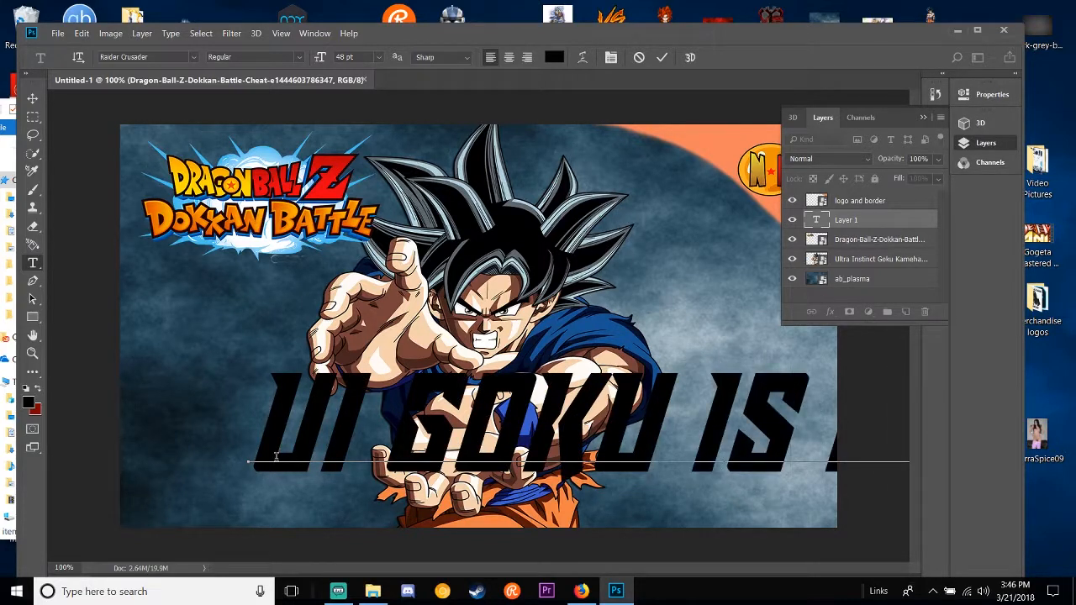
Step: Reduce the whole "UI GOKU IS HERE" text to 36 pt and position it across the lower part of the canvas
{"action": "left_click_drag", "start_coordinate": [460, 509], "coordinate": [333, 489]}
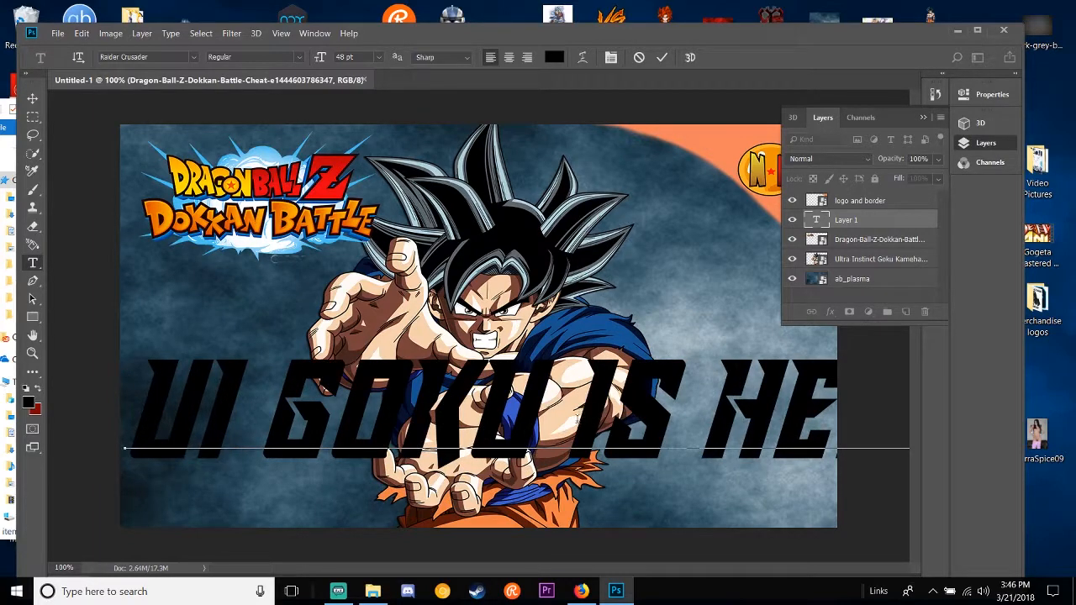
{"action": "key", "text": "Return"}
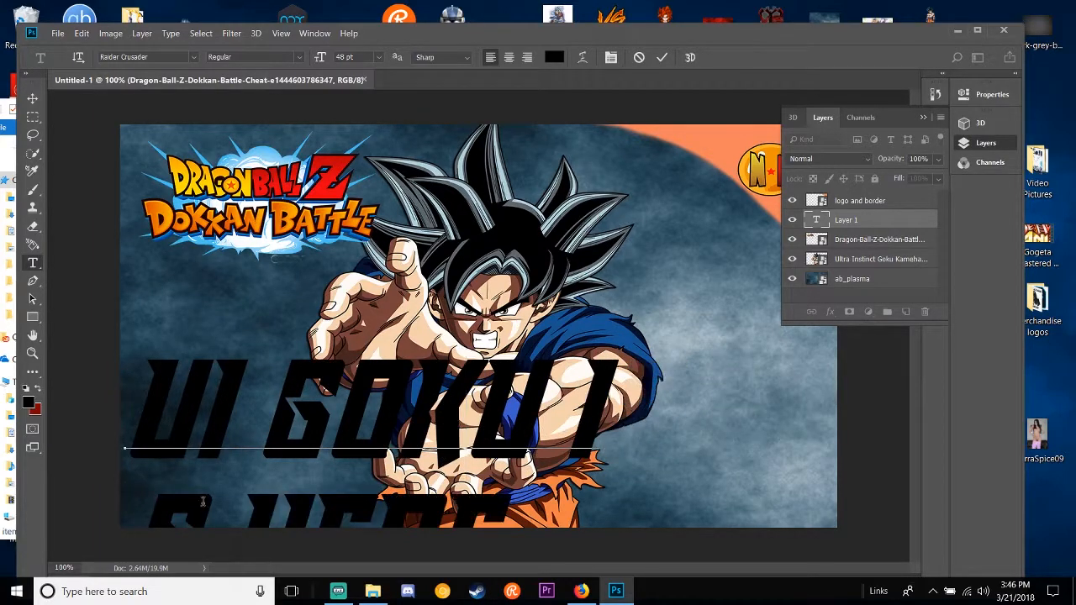
{"action": "key", "text": "BackSpace"}
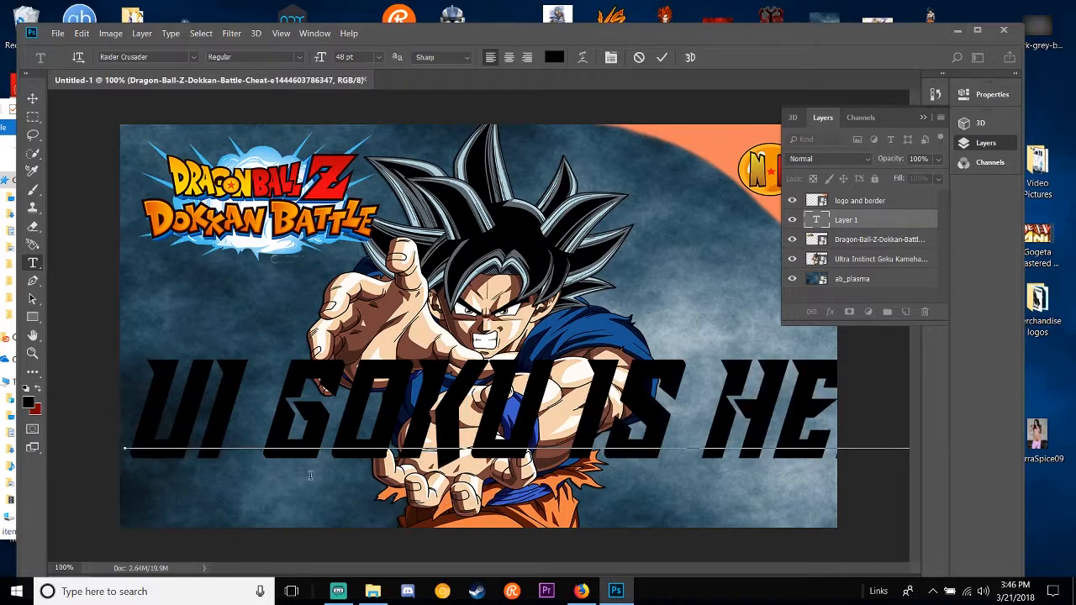
{"action": "left_click_drag", "start_coordinate": [126, 404], "coordinate": [1073, 435]}
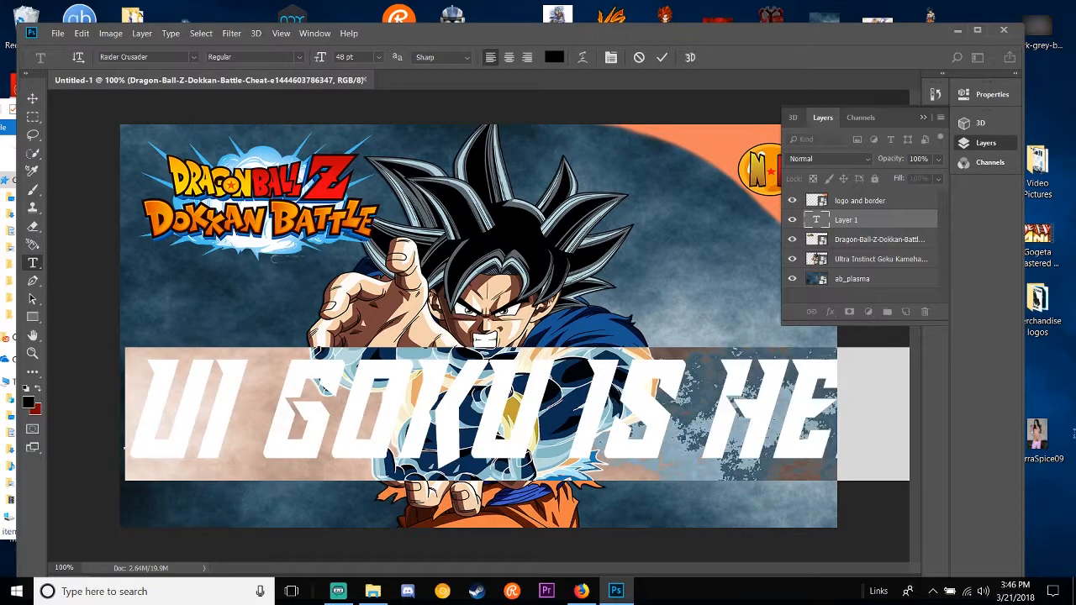
{"action": "left_click", "coordinate": [378, 58]}
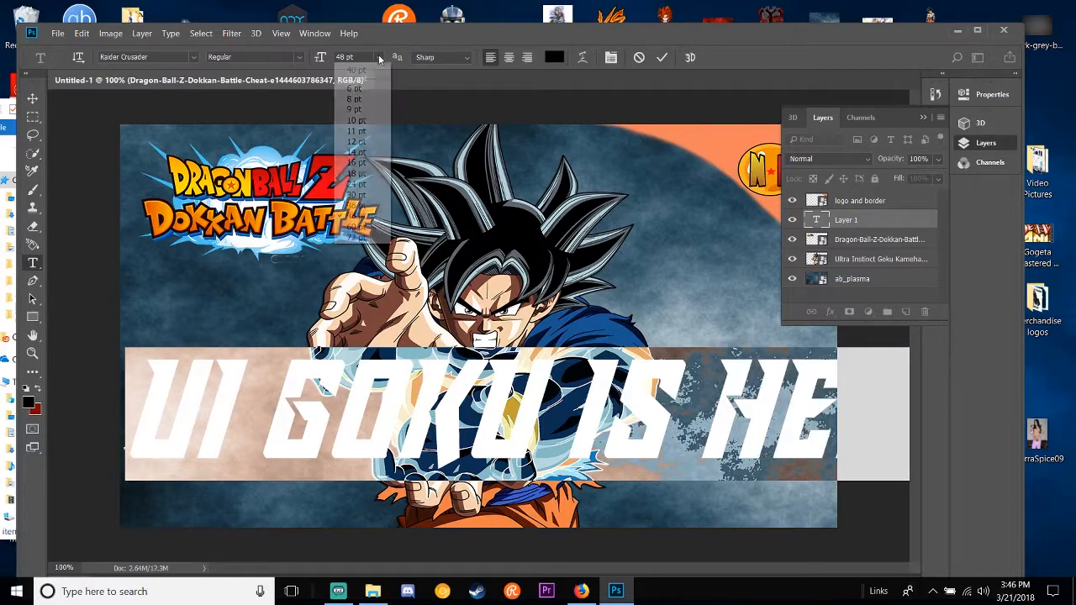
{"action": "left_click", "coordinate": [362, 207]}
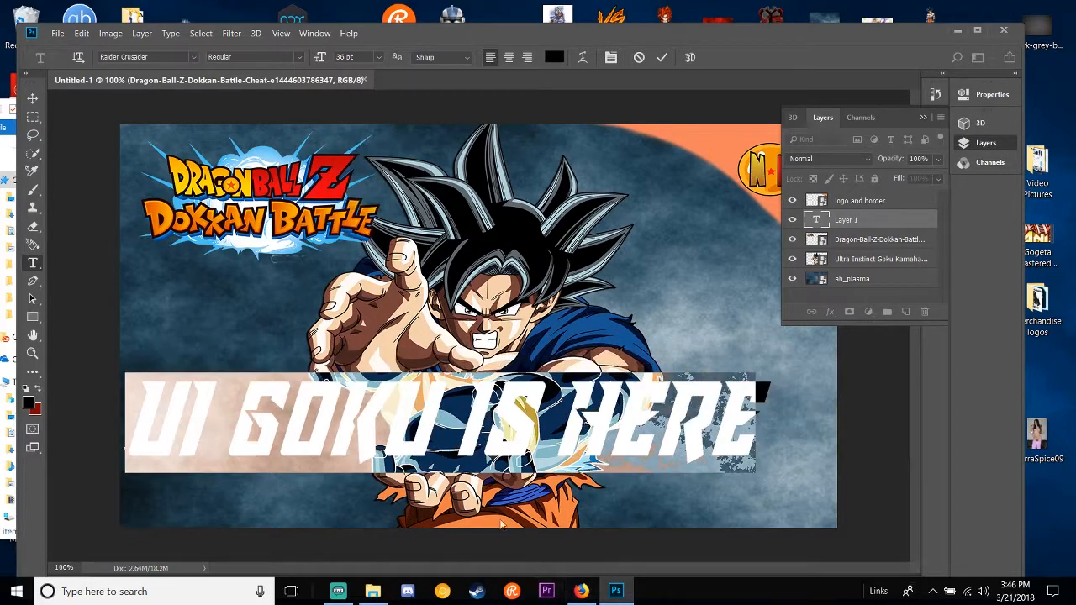
{"action": "left_click_drag", "start_coordinate": [462, 493], "coordinate": [502, 534]}
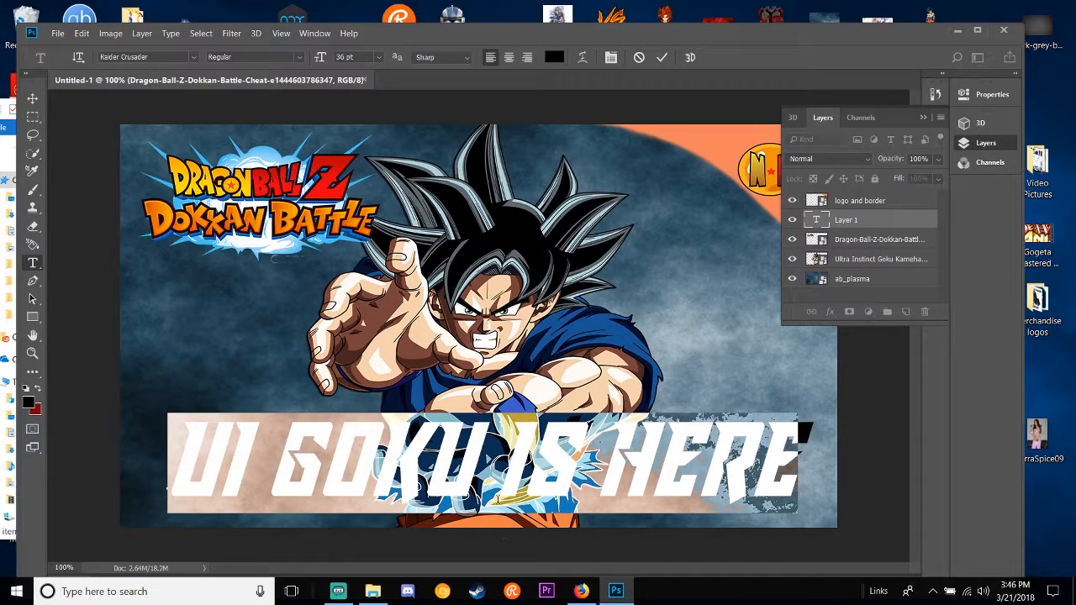
Step: Commit the title text and move its layer below the Dokkan Battle logo layer
{"action": "left_click", "coordinate": [519, 395]}
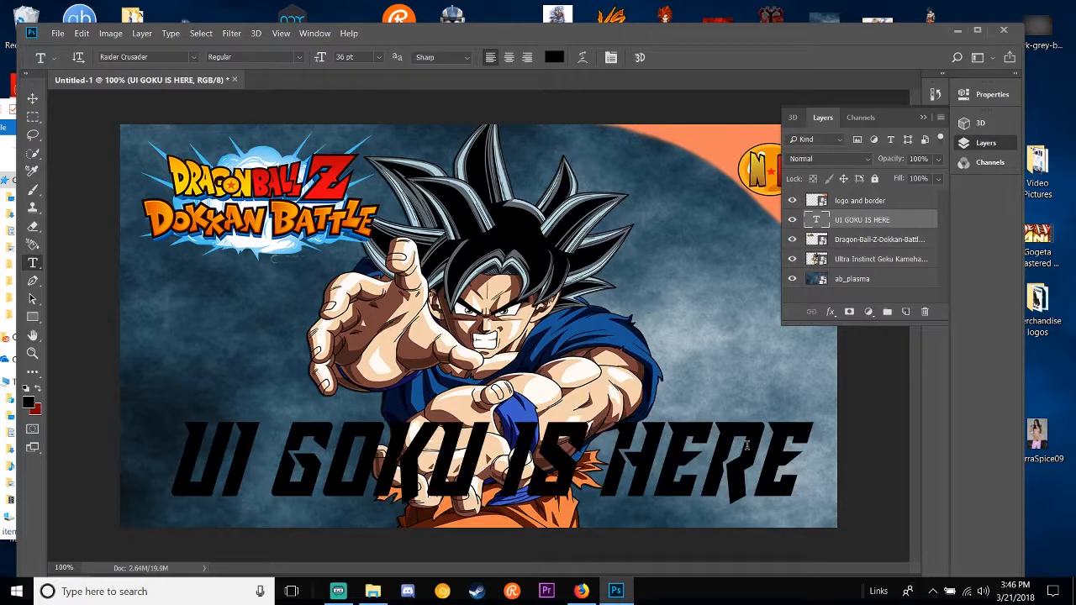
{"action": "left_click_drag", "start_coordinate": [884, 223], "coordinate": [892, 246]}
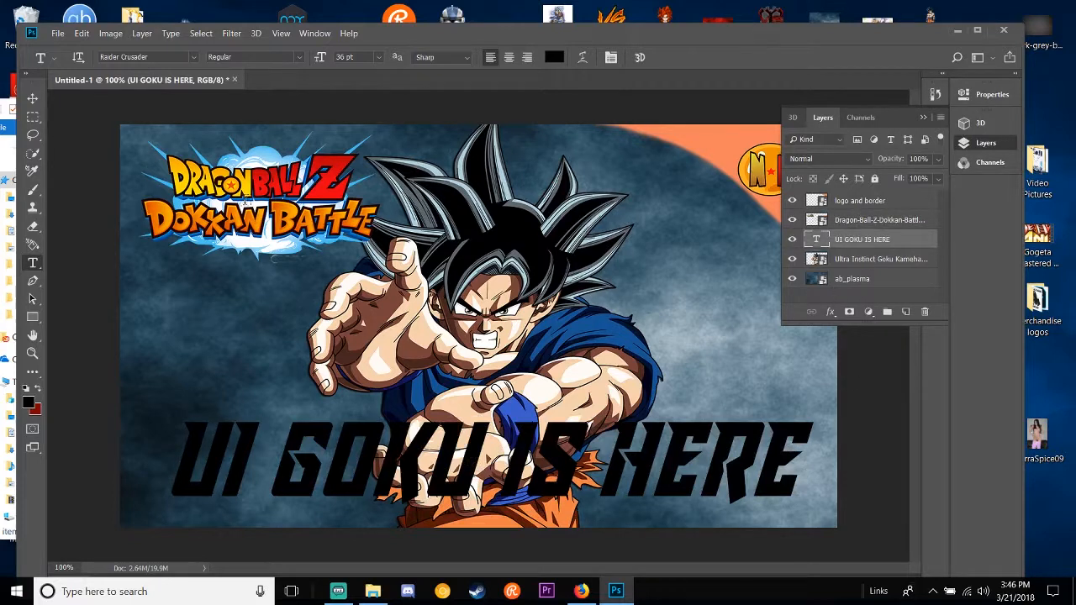
{"action": "left_click", "coordinate": [652, 217]}
{"action": "left_click", "coordinate": [32, 98]}
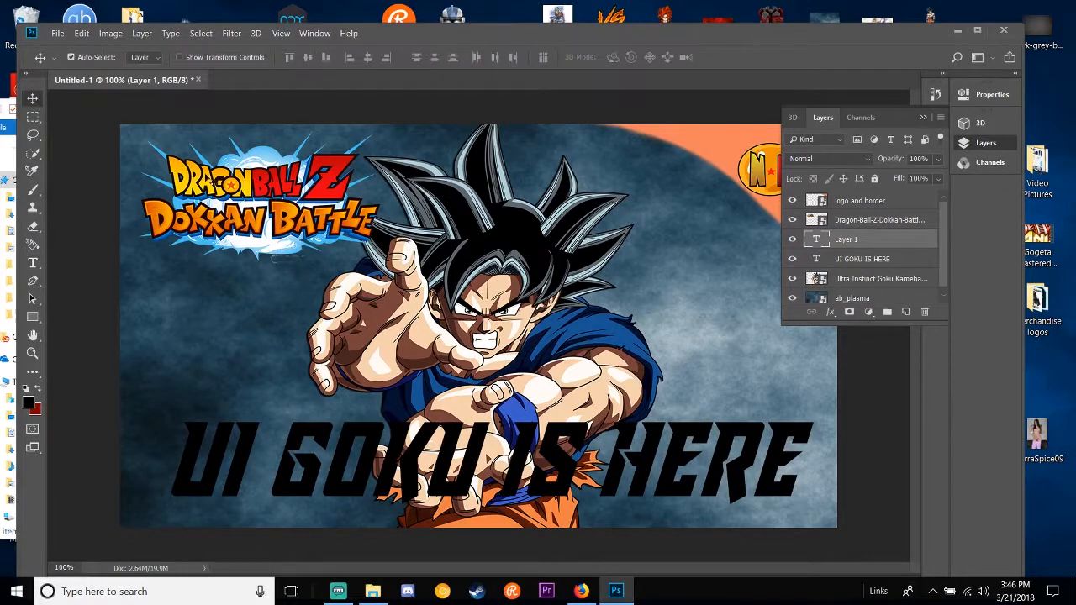
{"action": "left_click", "coordinate": [212, 181]}
{"action": "left_click", "coordinate": [750, 171]}
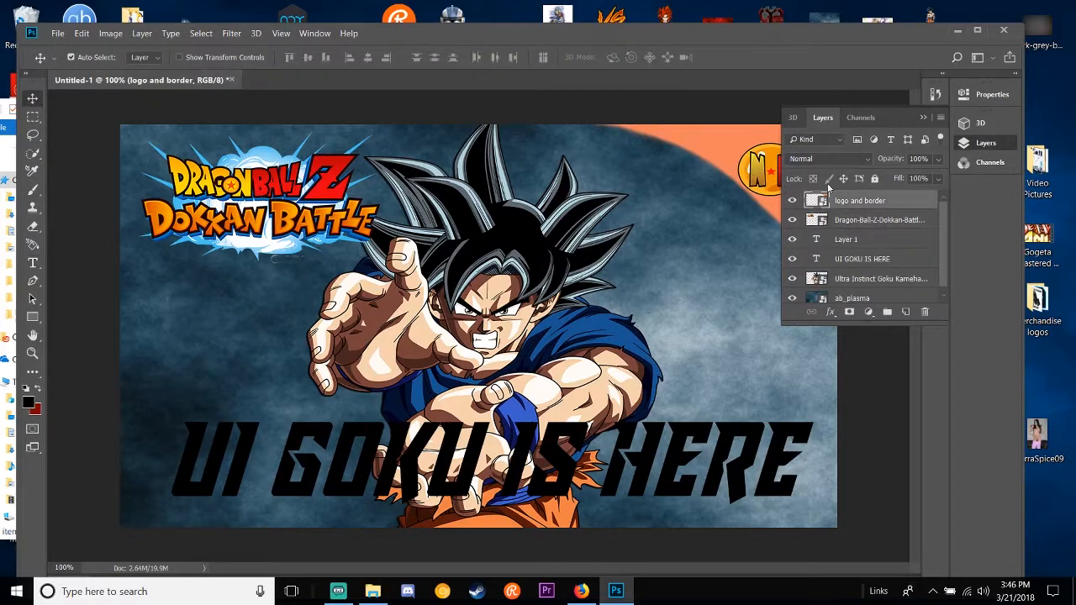
{"action": "left_click", "coordinate": [913, 242]}
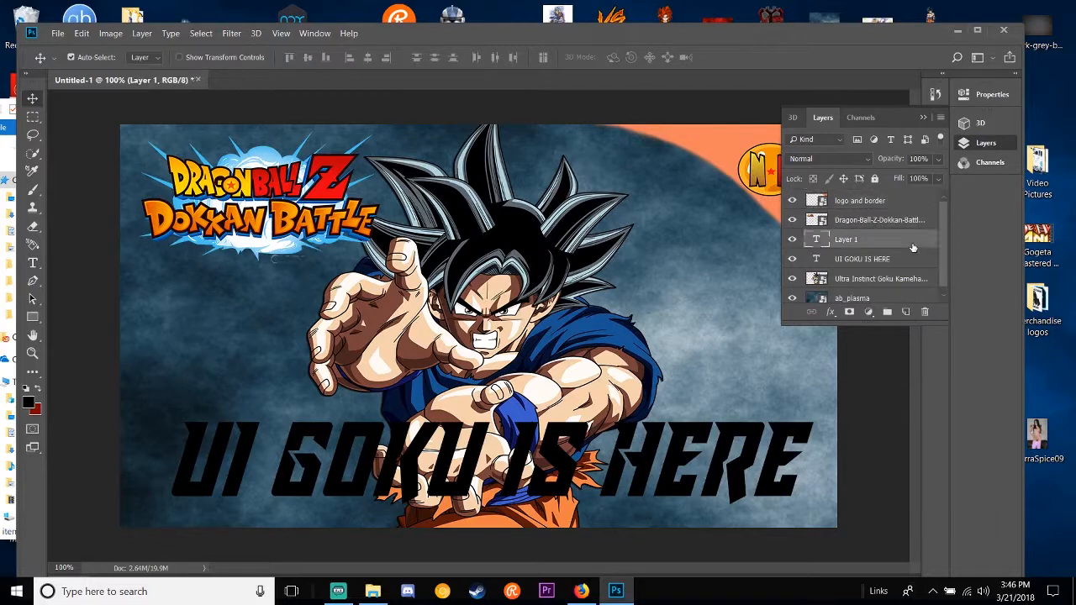
{"action": "key", "text": "Delete"}
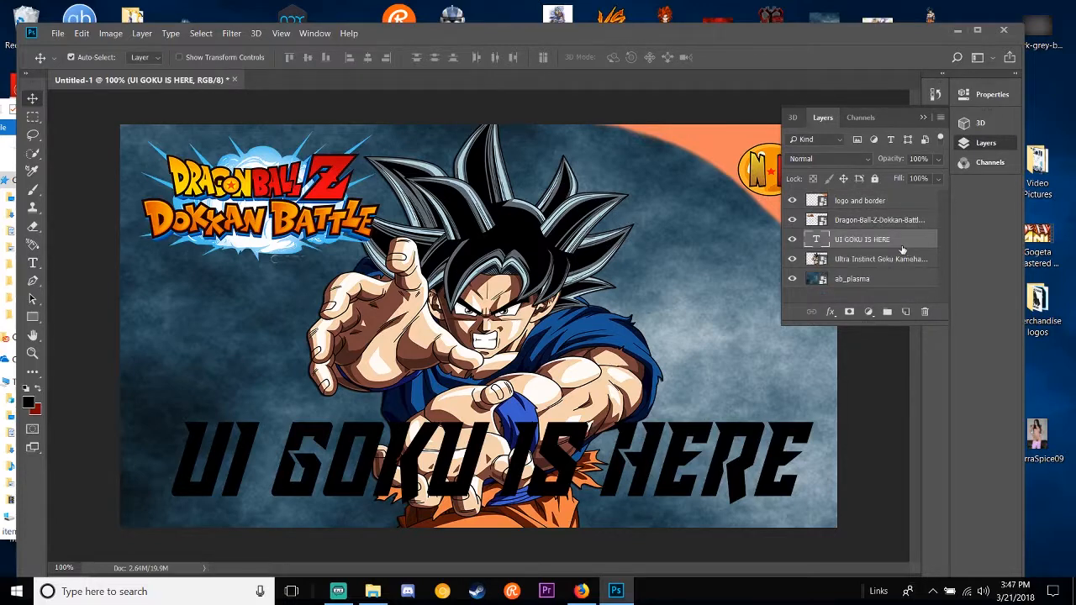
Step: Select the letters of "UI GOKU IS HERE" with the Quick Selection tool and expand the selection slightly beyond their edges
{"action": "left_click", "coordinate": [31, 155]}
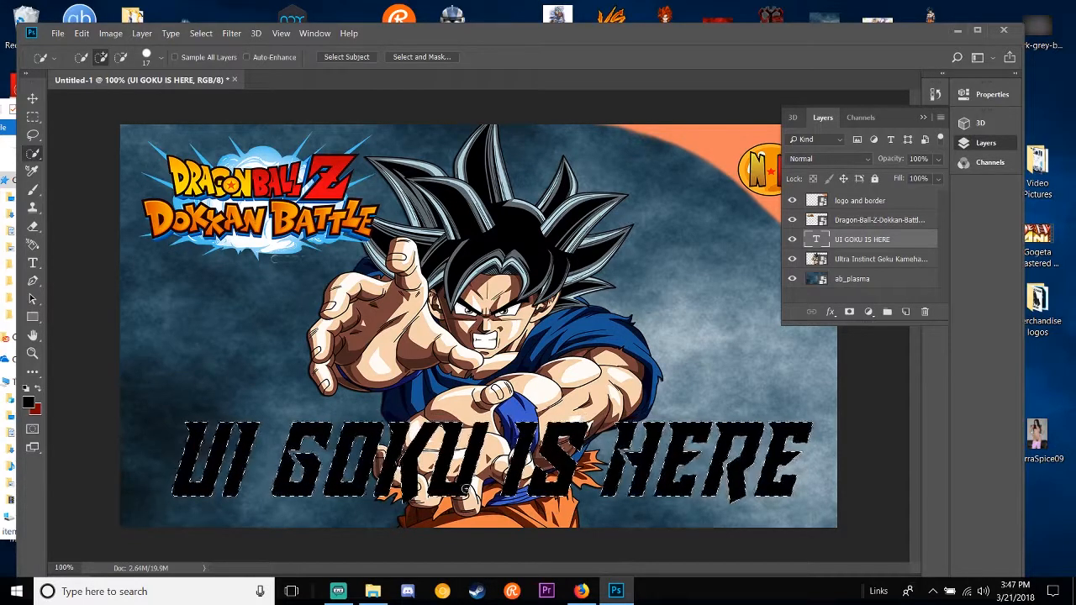
{"action": "left_click", "coordinate": [196, 33]}
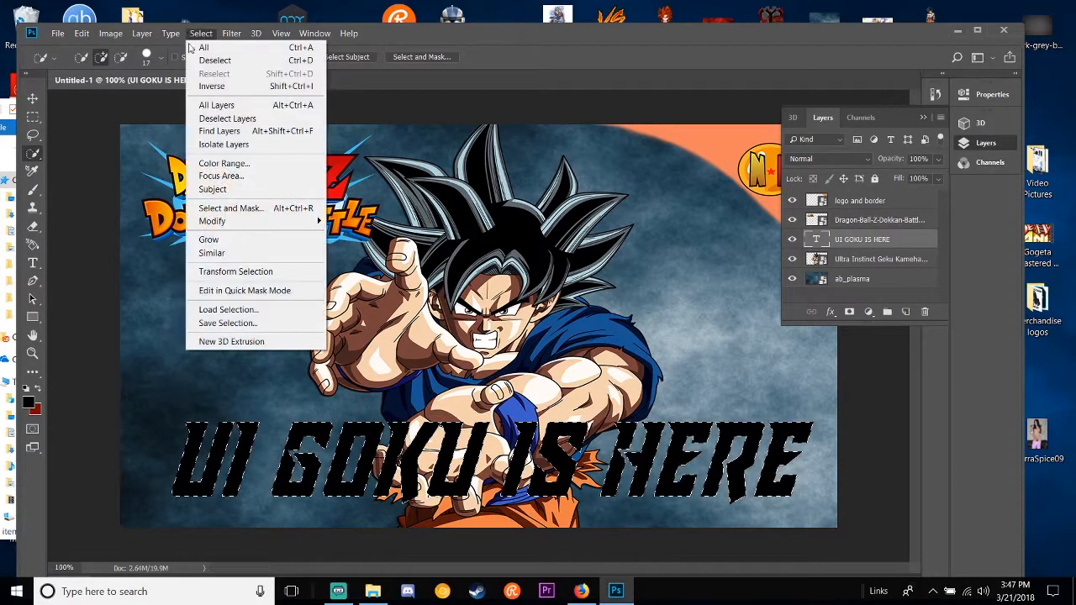
{"action": "mouse_move", "coordinate": [253, 221]}
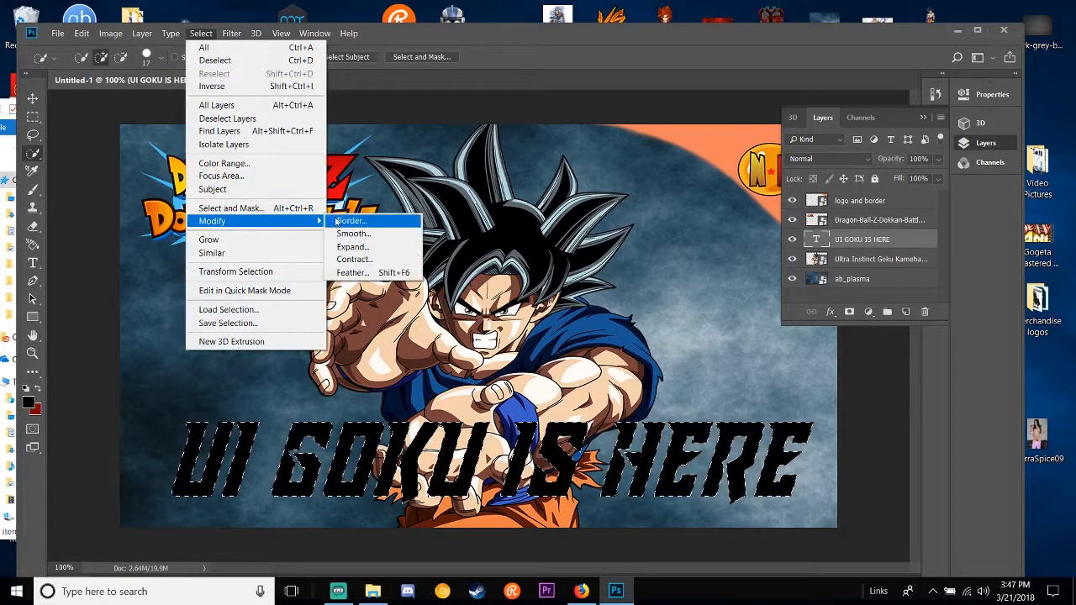
{"action": "left_click", "coordinate": [353, 247]}
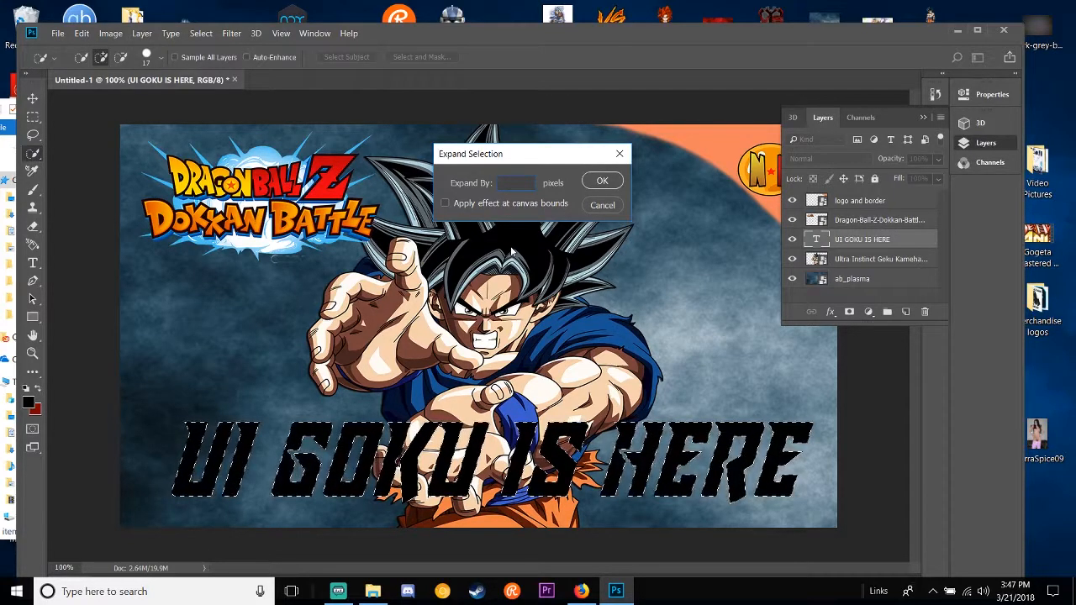
{"action": "key", "text": "Return"}
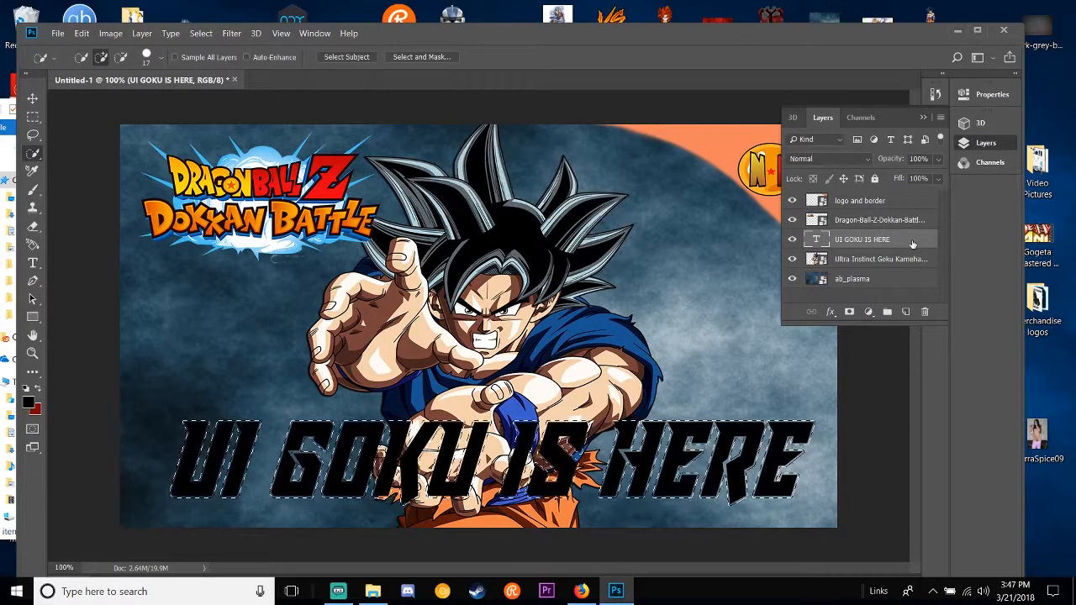
Step: Add a new empty layer beneath the title text layer and set the foreground colour to white (ffffff)
{"action": "left_click", "coordinate": [905, 312]}
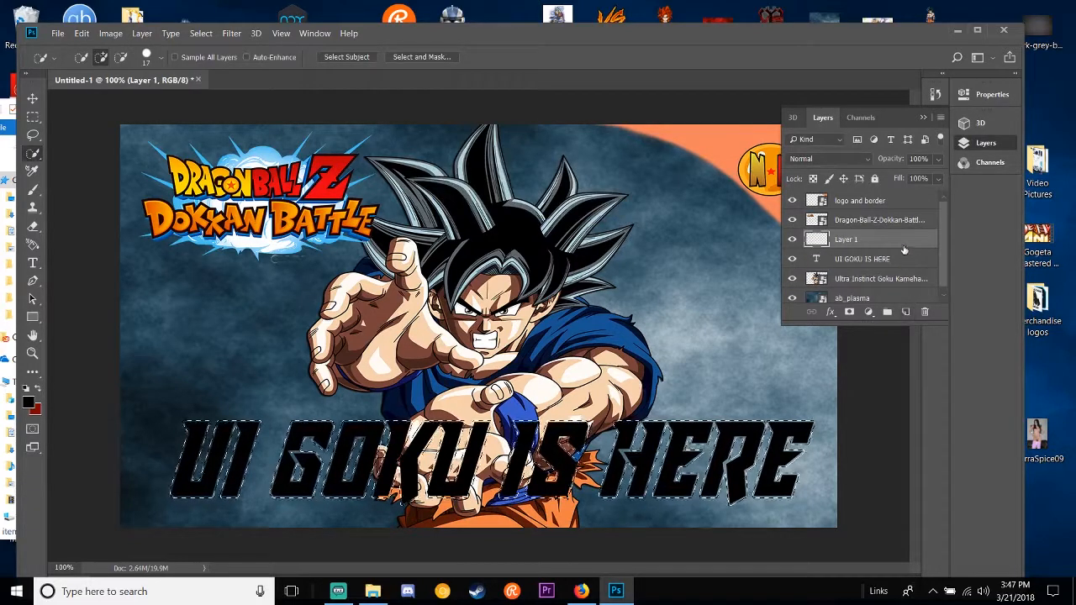
{"action": "left_click_drag", "start_coordinate": [903, 242], "coordinate": [905, 264]}
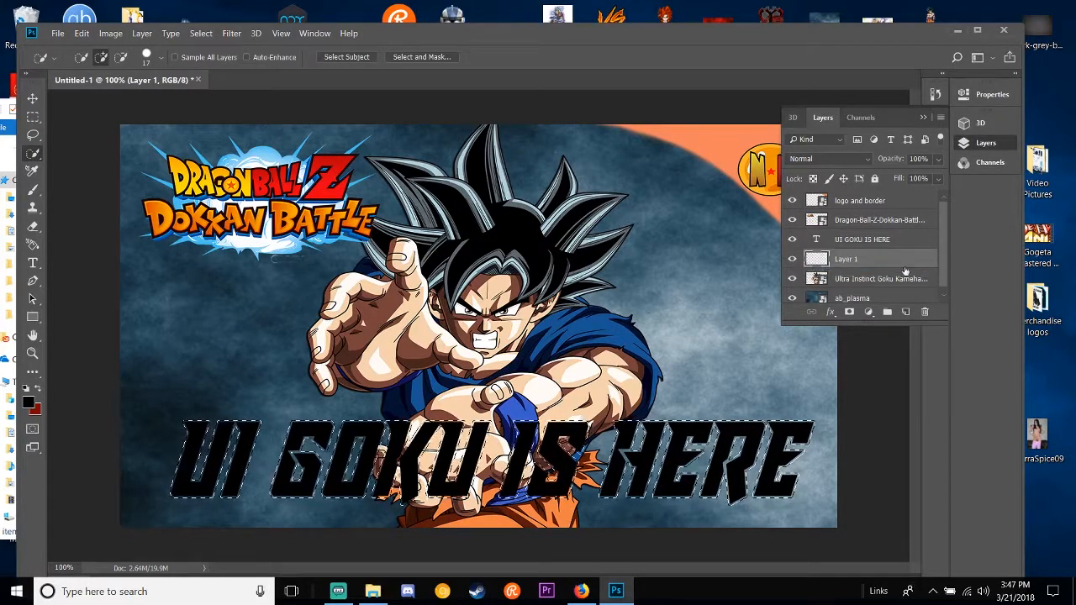
{"action": "left_click", "coordinate": [30, 404]}
{"action": "double_click", "coordinate": [881, 481]}
{"action": "type", "text": "ffffff"}
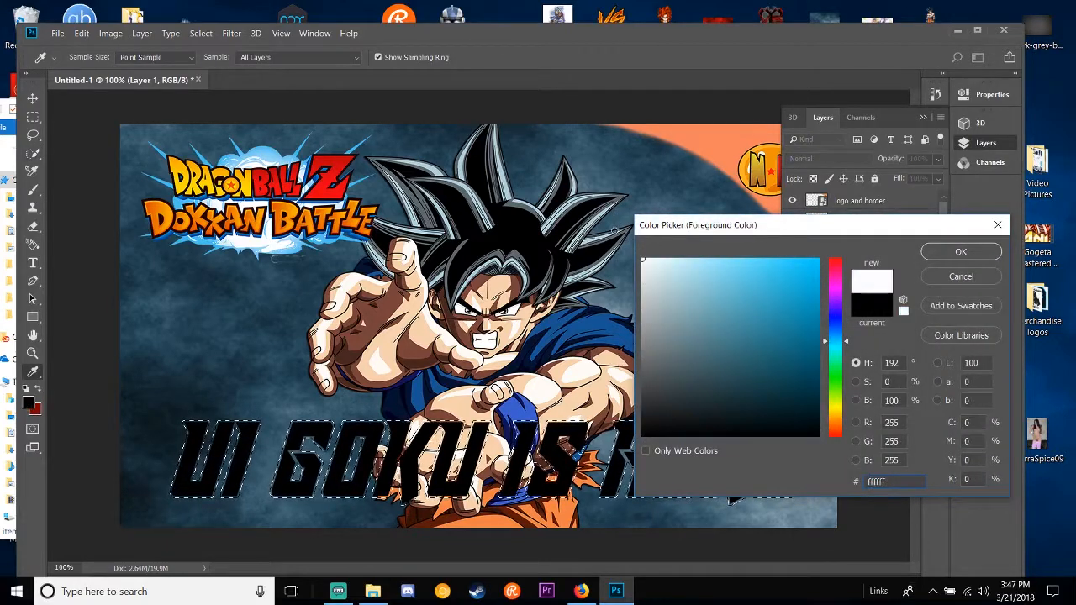
{"action": "left_click", "coordinate": [956, 252]}
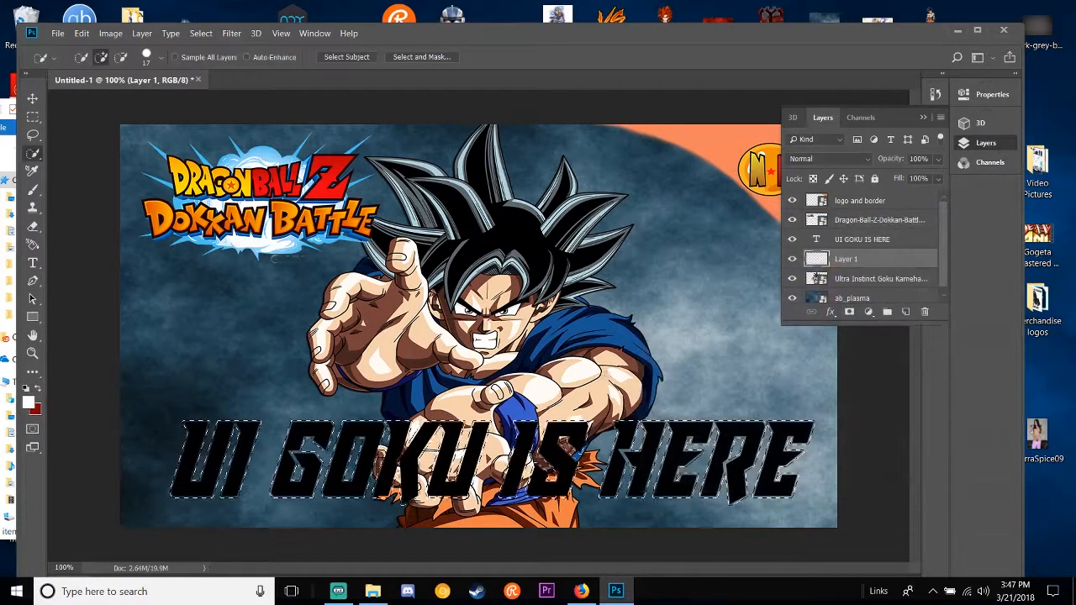
Step: Paint the expanded selection white with a hard round brush of about 83 px to outline the title, and deselect
{"action": "left_click", "coordinate": [32, 190]}
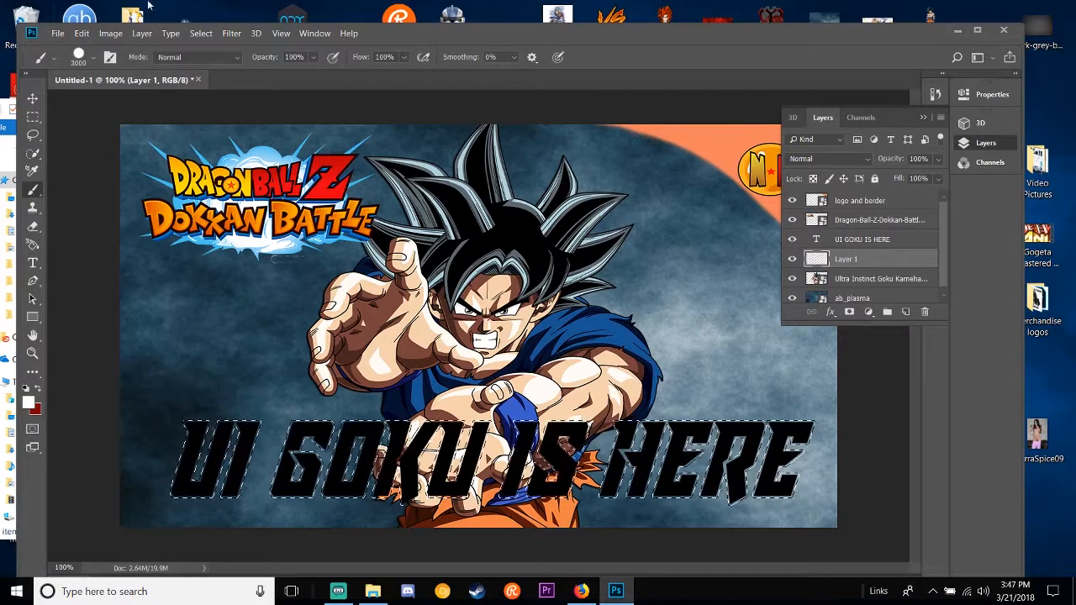
{"action": "left_click", "coordinate": [81, 59]}
{"action": "left_click_drag", "start_coordinate": [105, 104], "coordinate": [120, 98]}
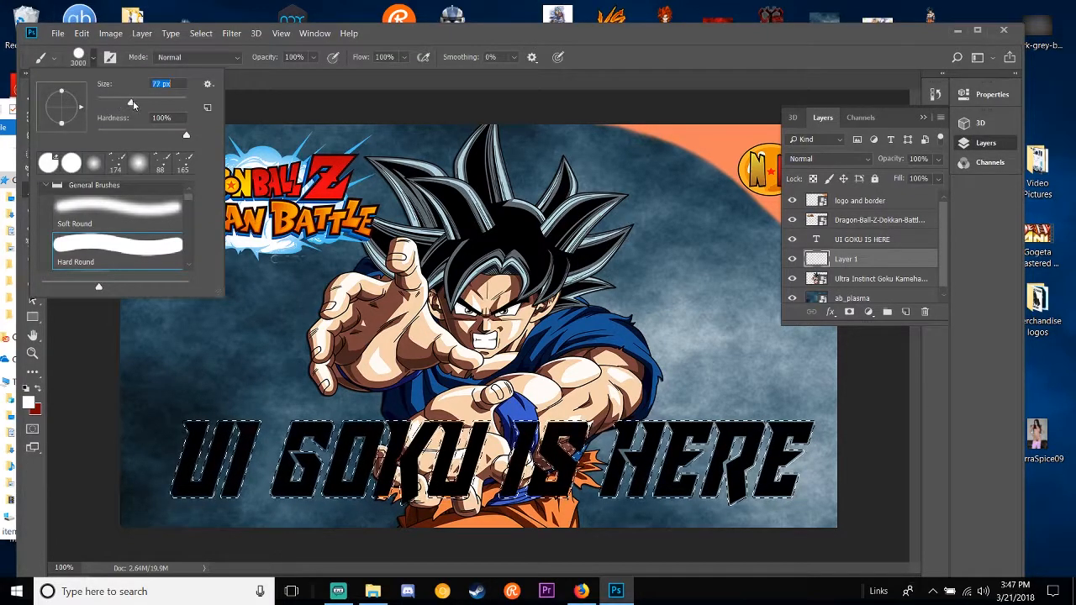
{"action": "left_click", "coordinate": [135, 465]}
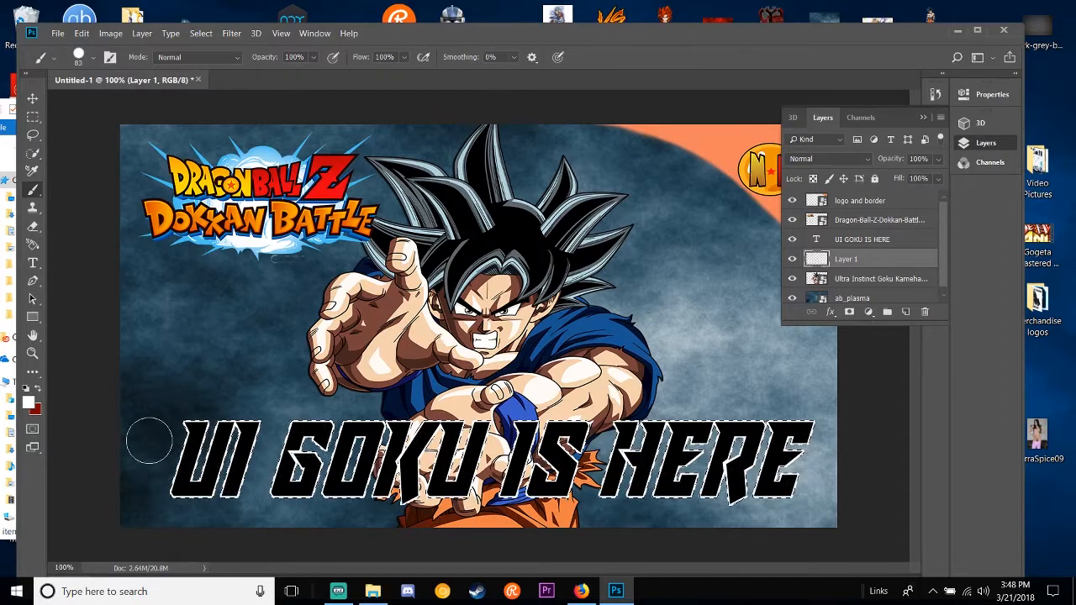
{"action": "left_click", "coordinate": [32, 117]}
{"action": "left_click", "coordinate": [223, 357]}
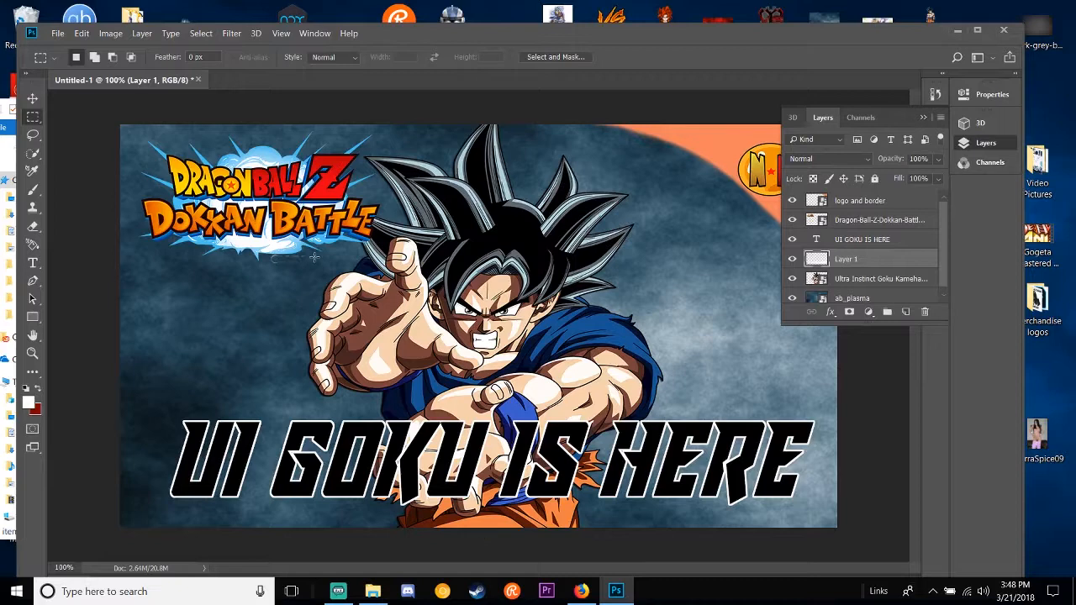
Step: Delete the Ultra Instinct Goku layer from the thumbnail
{"action": "left_click", "coordinate": [32, 98]}
{"action": "mouse_move", "coordinate": [444, 316]}
{"action": "left_mouse_down"}
{"action": "mouse_move", "coordinate": [622, 330]}
{"action": "mouse_move", "coordinate": [445, 321]}
{"action": "left_mouse_up"}
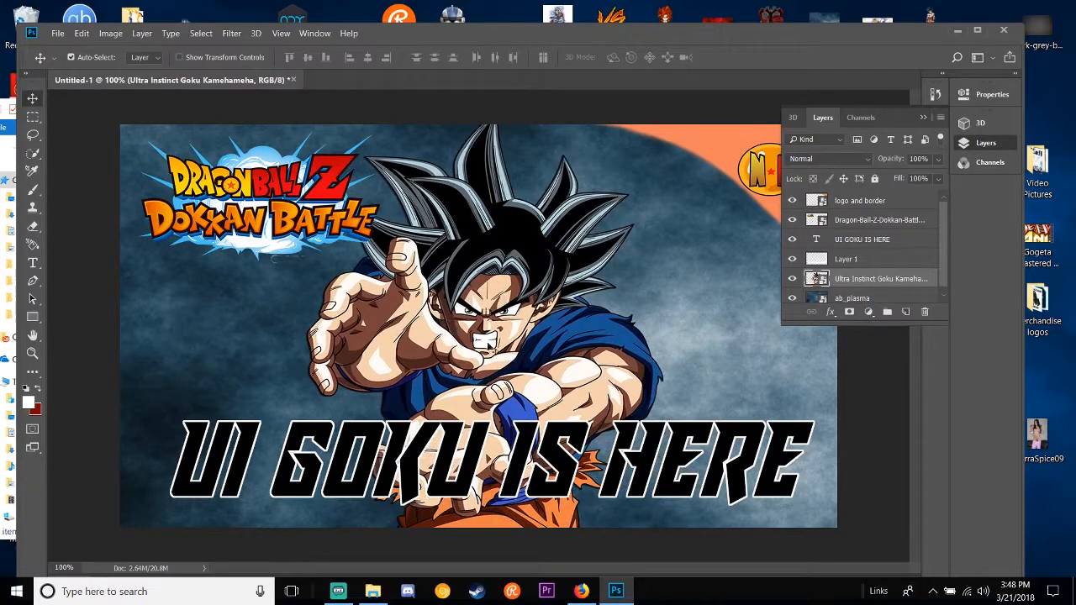
{"action": "key", "text": "Delete"}
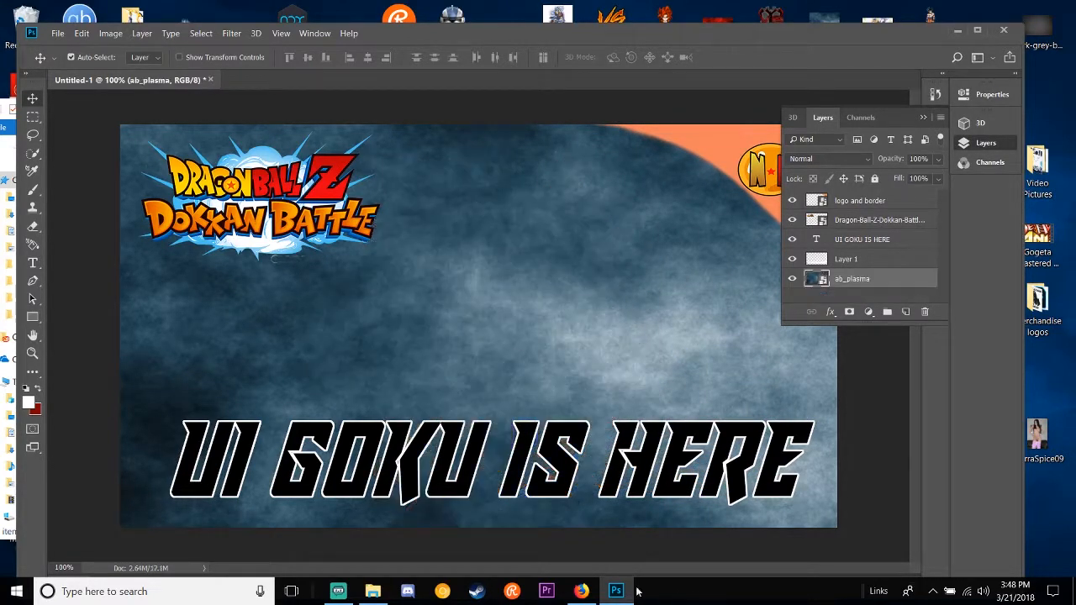
Step: Switch to Firefox and replace the background image search with a Google Images search for "gogeta"
{"action": "left_click", "coordinate": [581, 591]}
{"action": "scroll", "coordinate": [255, 94], "scroll_direction": "up", "scroll_amount": 6}
{"action": "scroll", "coordinate": [256, 93], "scroll_direction": "up", "scroll_amount": 20}
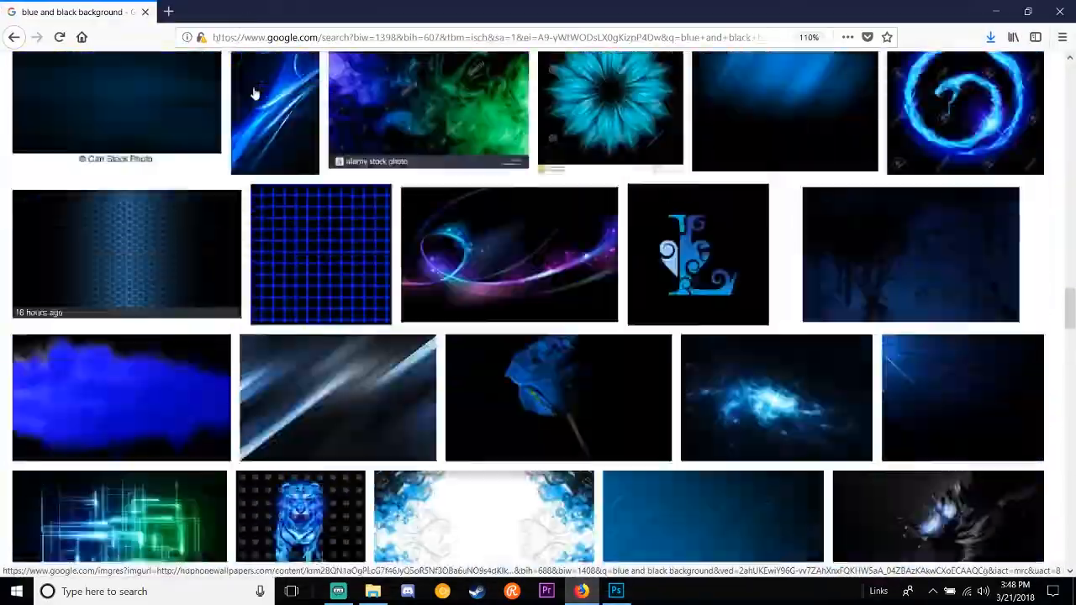
{"action": "scroll", "coordinate": [260, 93], "scroll_direction": "up", "scroll_amount": 5}
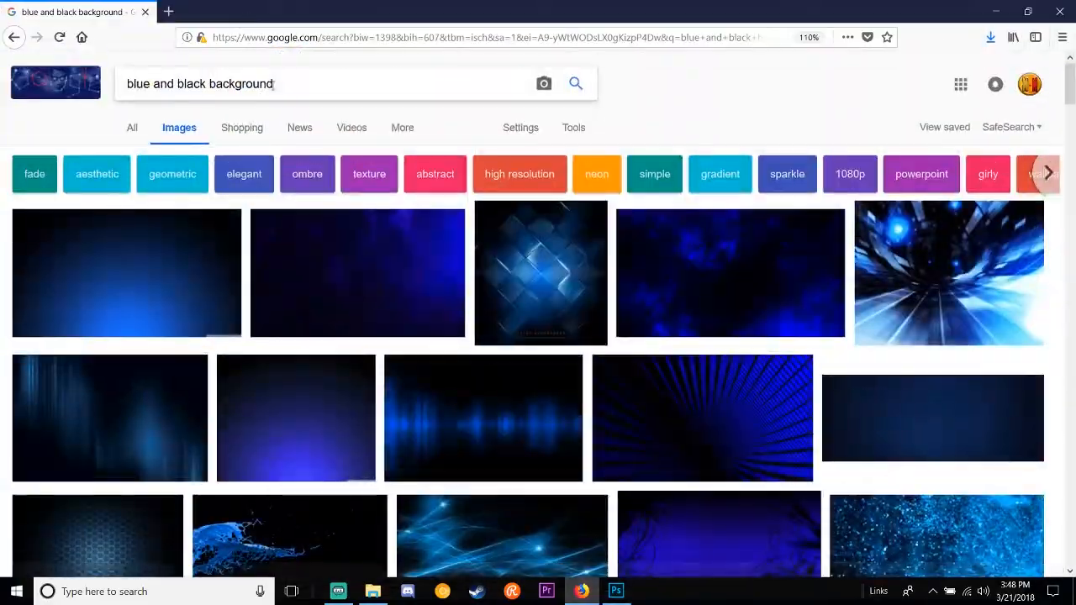
{"action": "triple_click", "coordinate": [273, 85]}
{"action": "type", "text": "gogeta"}
{"action": "key", "text": "Return"}
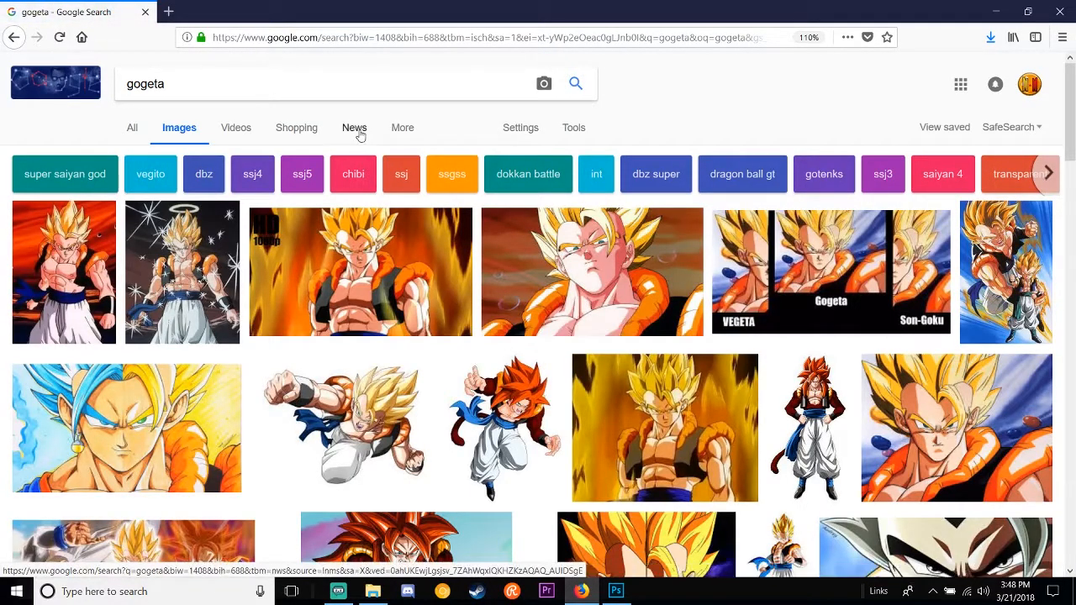
Step: Refine the image search to "gogeta transparent"
{"action": "left_click", "coordinate": [379, 76]}
{"action": "type", "text": "ytr"}
{"action": "key", "text": "BackSpace"}
{"action": "key", "text": "BackSpace"}
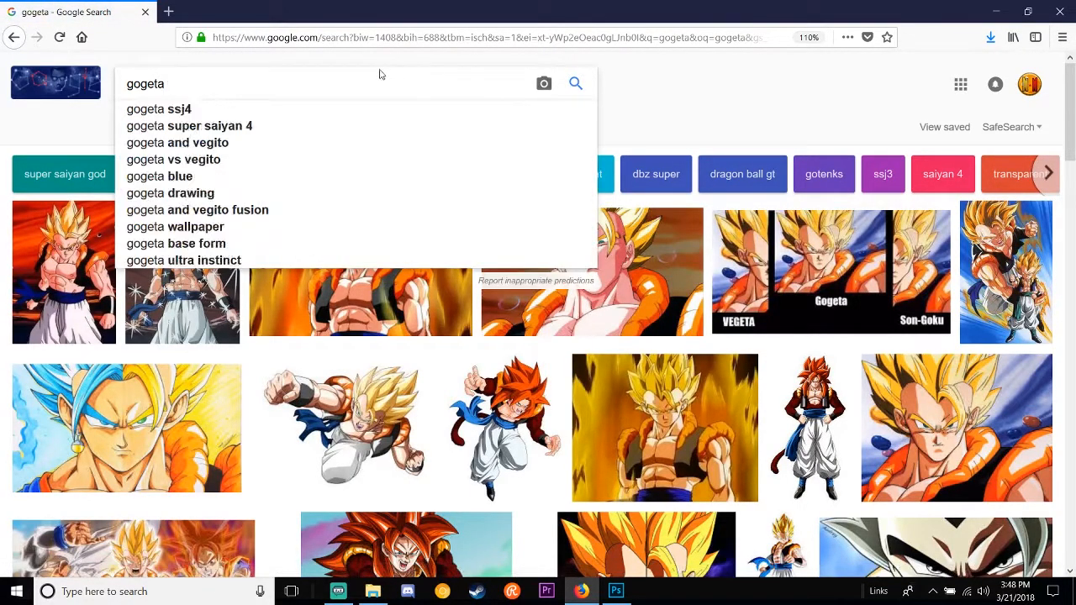
{"action": "type", "text": "transparent"}
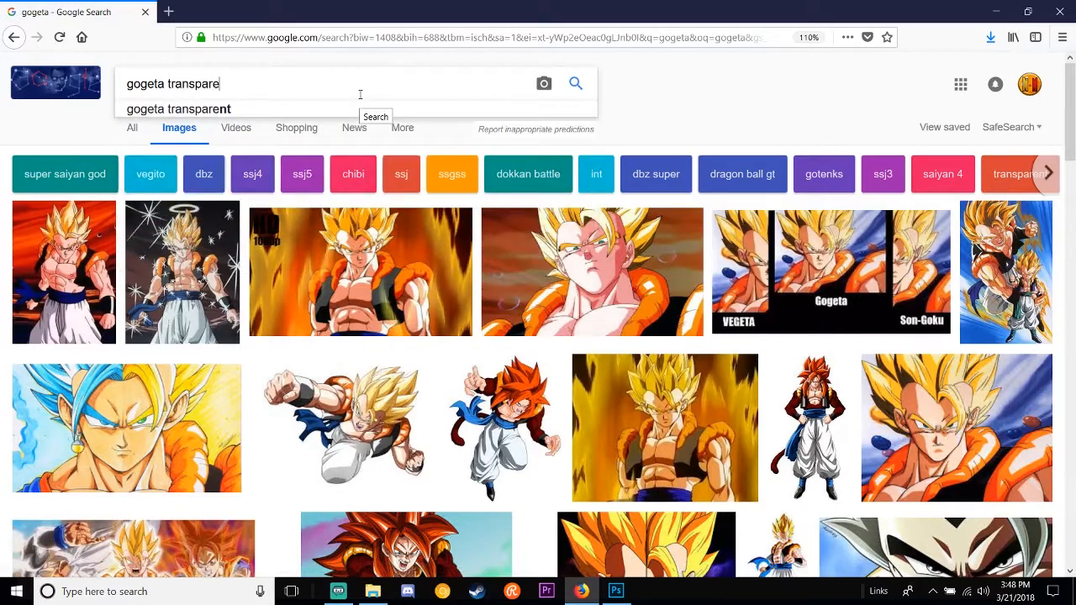
{"action": "key", "text": "Return"}
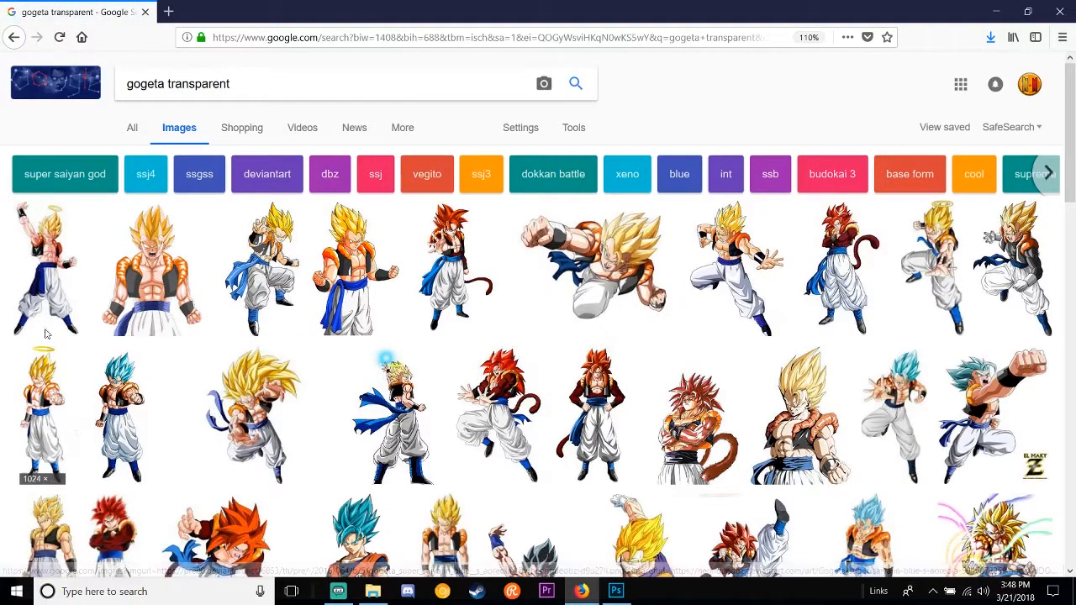
Step: Save the "Gogeta SSj.png" close-up to the desktop, replacing the existing latest.png, and minimize the browser
{"action": "scroll", "coordinate": [764, 339], "scroll_direction": "down", "scroll_amount": 5}
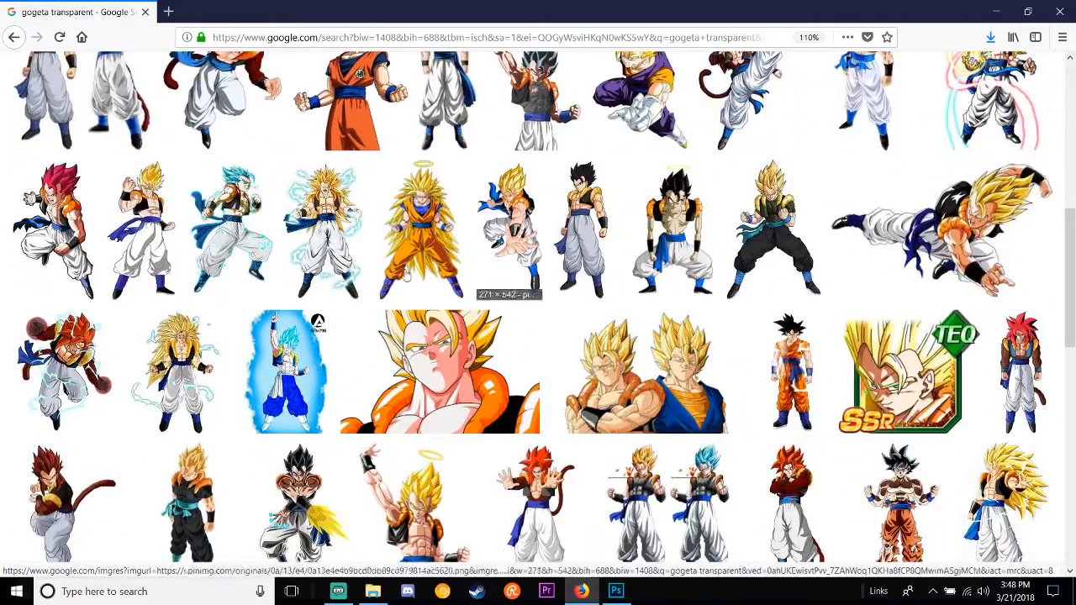
{"action": "left_click", "coordinate": [440, 372]}
{"action": "left_click_drag", "start_coordinate": [849, 12], "coordinate": [656, 146]}
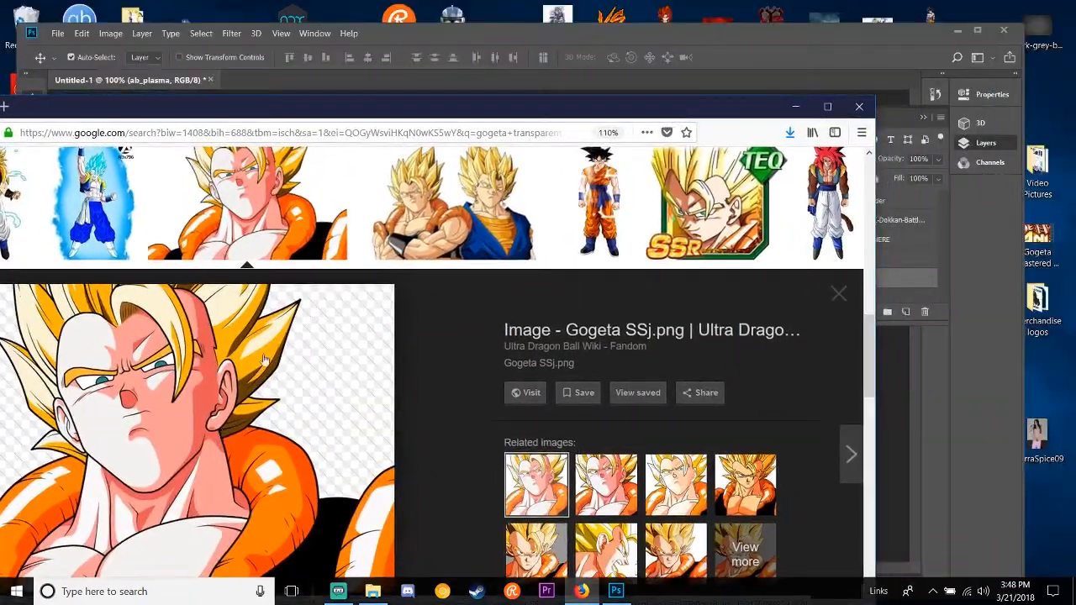
{"action": "left_click_drag", "start_coordinate": [230, 429], "coordinate": [351, 13]}
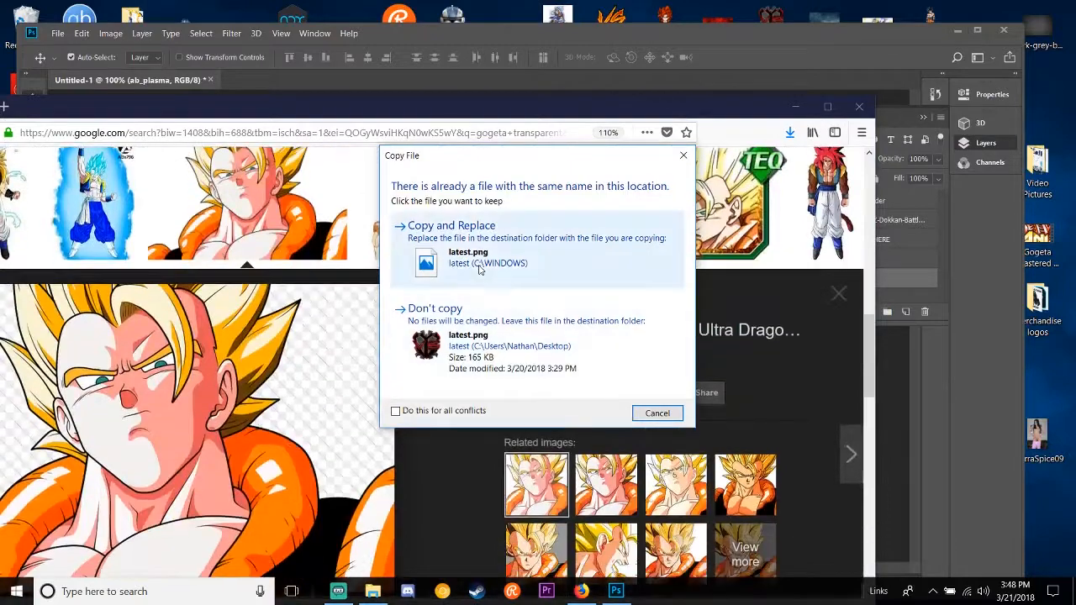
{"action": "left_click", "coordinate": [451, 232]}
{"action": "left_click", "coordinate": [795, 106]}
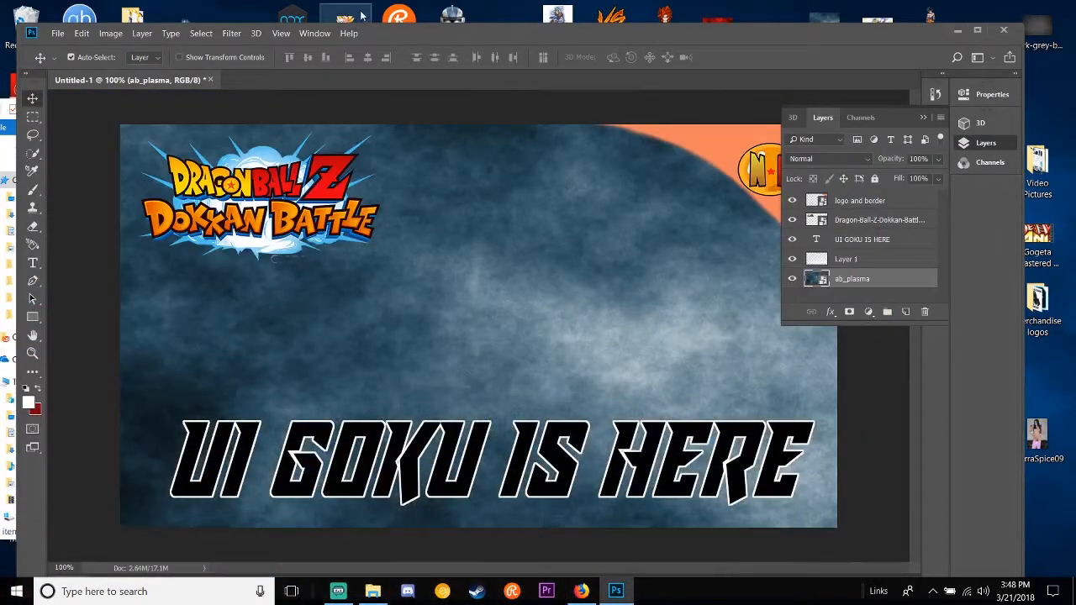
Step: Place latest.png from the desktop above the background layer, enlarge it to span the canvas width and commit the placement
{"action": "left_click_drag", "start_coordinate": [362, 13], "coordinate": [433, 320]}
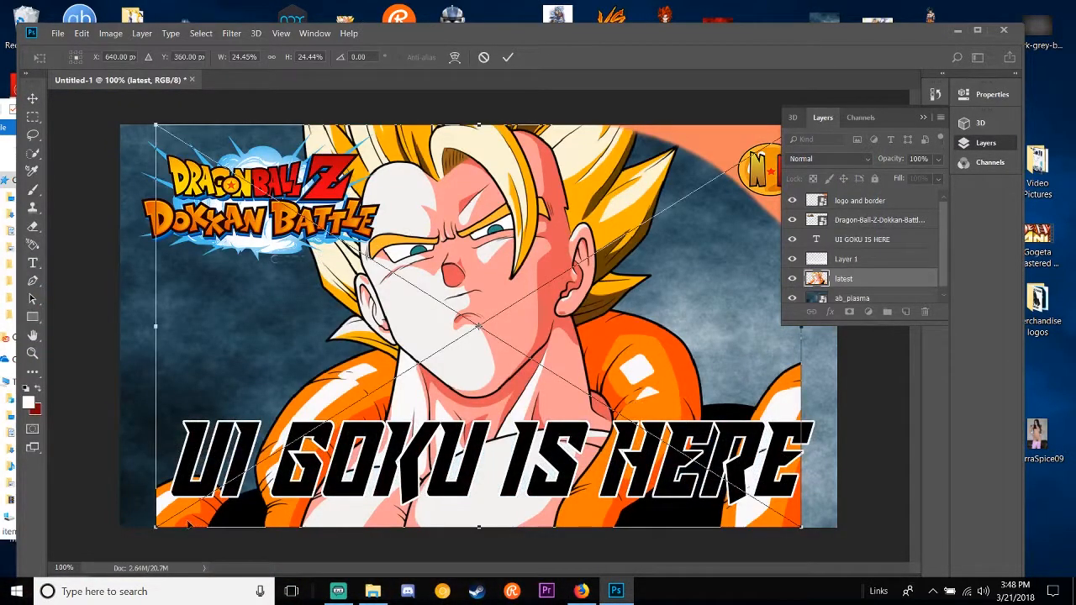
{"action": "left_click", "coordinate": [145, 585]}
{"action": "left_click", "coordinate": [437, 519]}
{"action": "left_click_drag", "start_coordinate": [154, 531], "coordinate": [107, 549]}
{"action": "left_click_drag", "start_coordinate": [360, 410], "coordinate": [356, 426]}
{"action": "key", "text": "Return"}
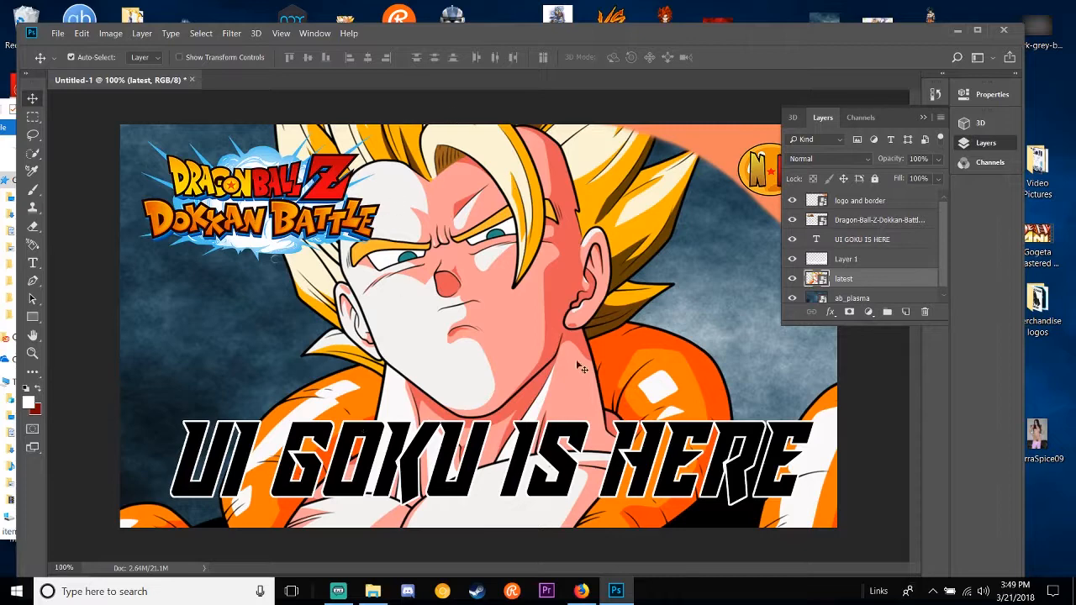
Step: Move the Dokkan Battle logo down to just above the start of the title text
{"action": "left_click_drag", "start_coordinate": [299, 198], "coordinate": [293, 337]}
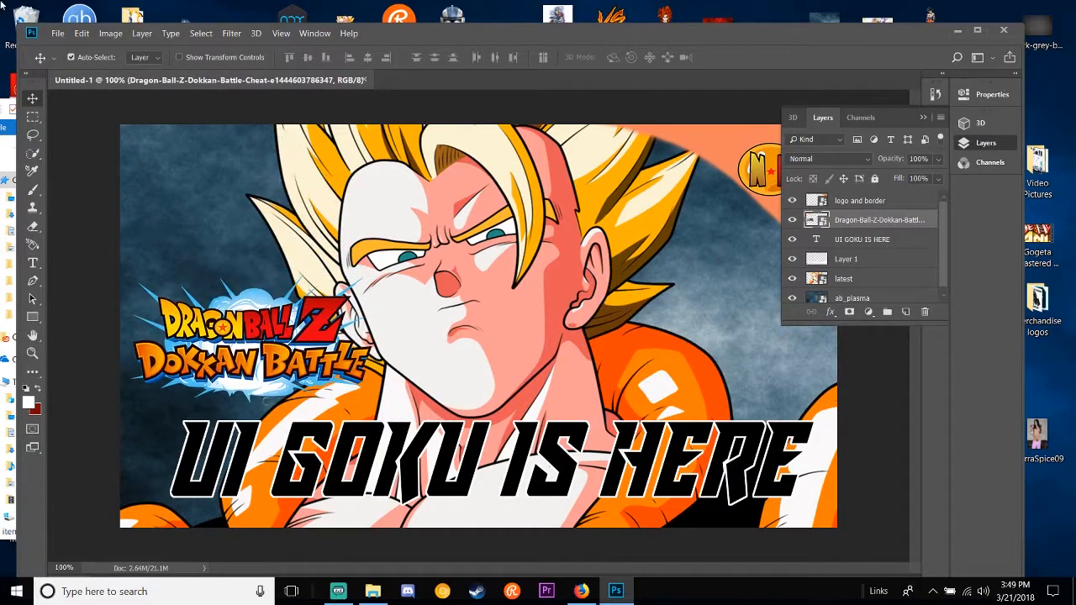
Step: Place the "beerus with sunglasses" image from the Youtube Picsa folder and shrink it to about 4.74% wide by 5.27% high
{"action": "left_click", "coordinate": [10, 111]}
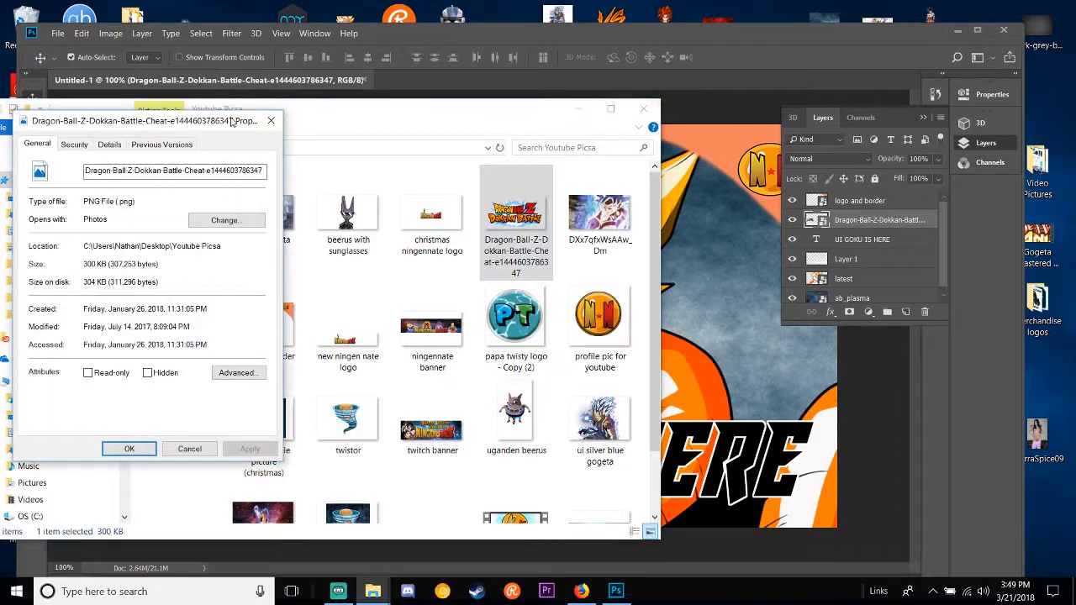
{"action": "left_click", "coordinate": [271, 119]}
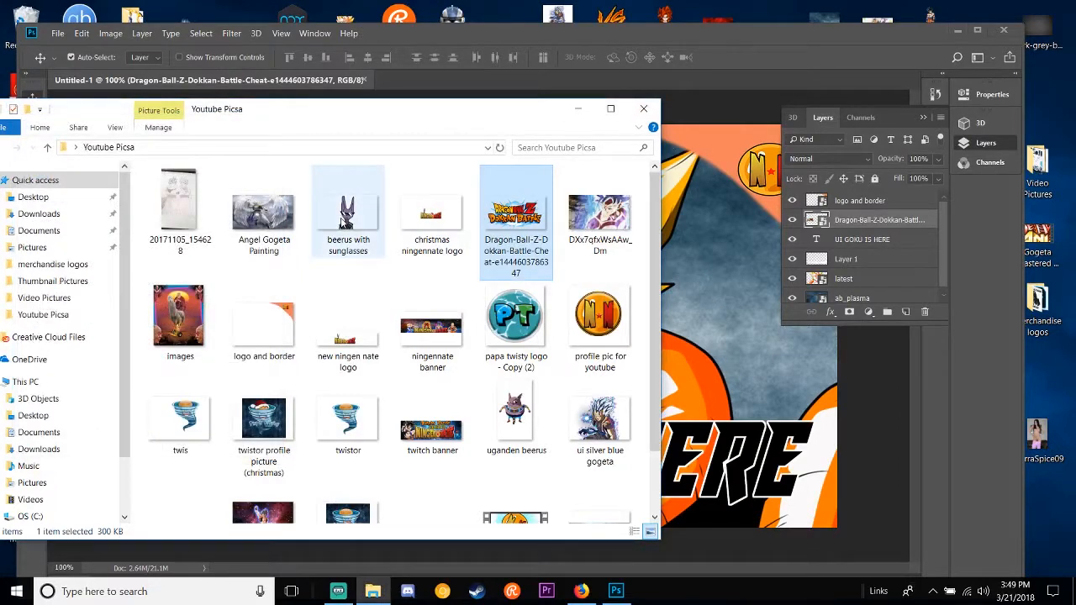
{"action": "left_click_drag", "start_coordinate": [344, 220], "coordinate": [714, 311]}
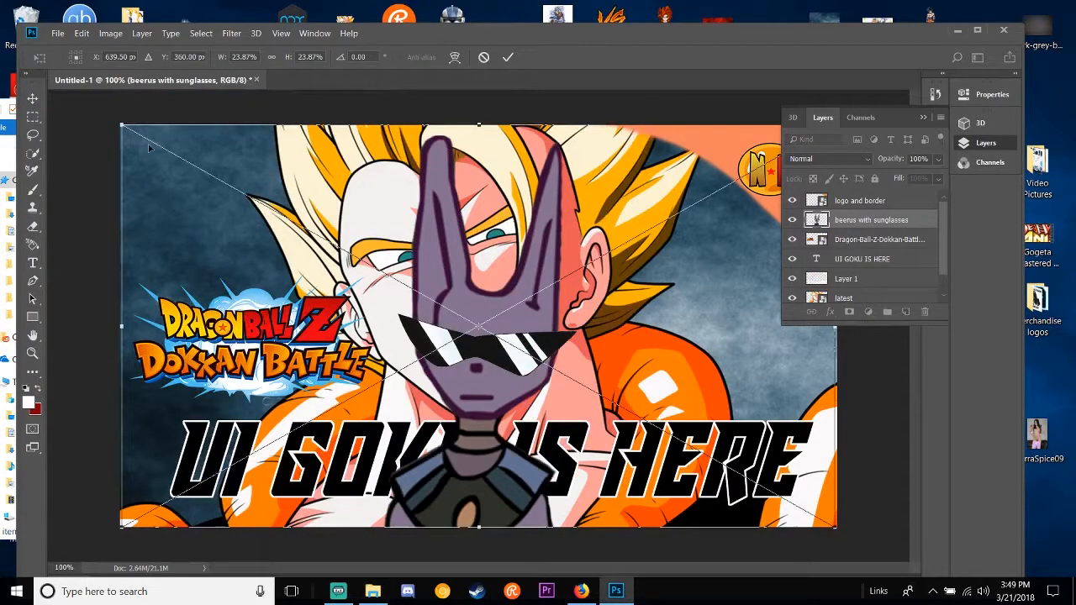
{"action": "left_click_drag", "start_coordinate": [122, 126], "coordinate": [695, 438]}
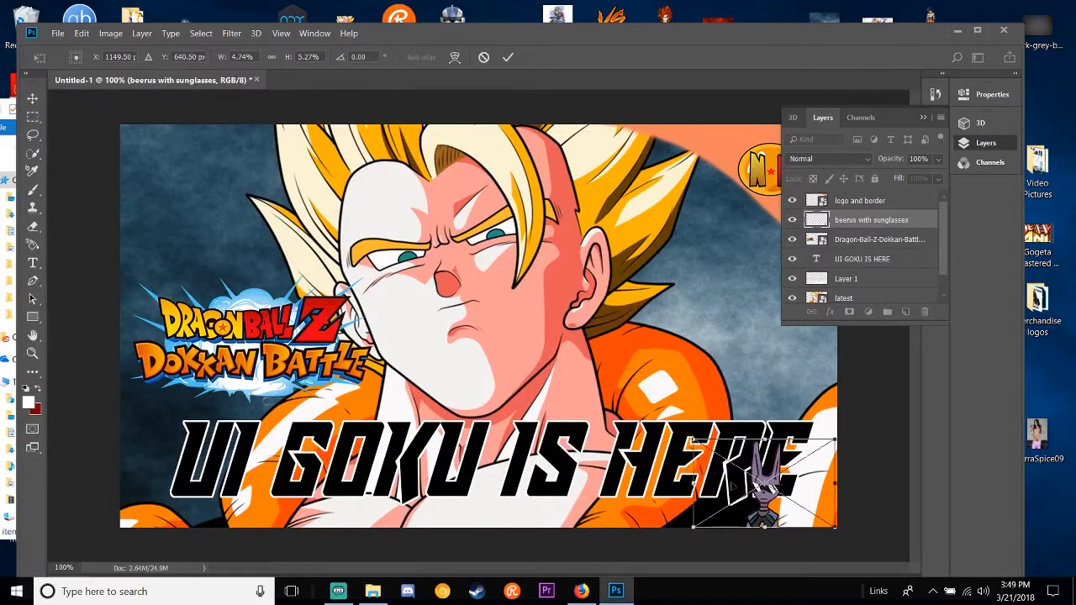
Step: Rotate the Beerus image about 20.65 degrees, position it on Gogeta's orange shoulder beside the hair and commit the placement
{"action": "left_click_drag", "start_coordinate": [792, 497], "coordinate": [247, 277]}
{"action": "left_click_drag", "start_coordinate": [391, 350], "coordinate": [364, 289]}
{"action": "left_click_drag", "start_coordinate": [272, 273], "coordinate": [705, 311]}
{"action": "left_click_drag", "start_coordinate": [743, 378], "coordinate": [679, 440]}
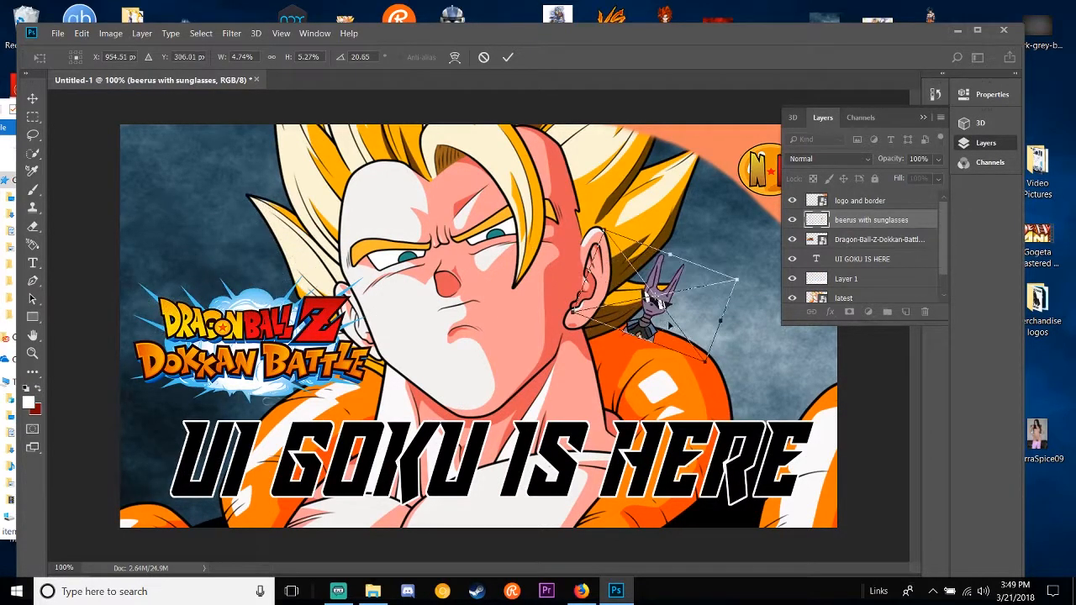
{"action": "left_click_drag", "start_coordinate": [664, 327], "coordinate": [701, 330]}
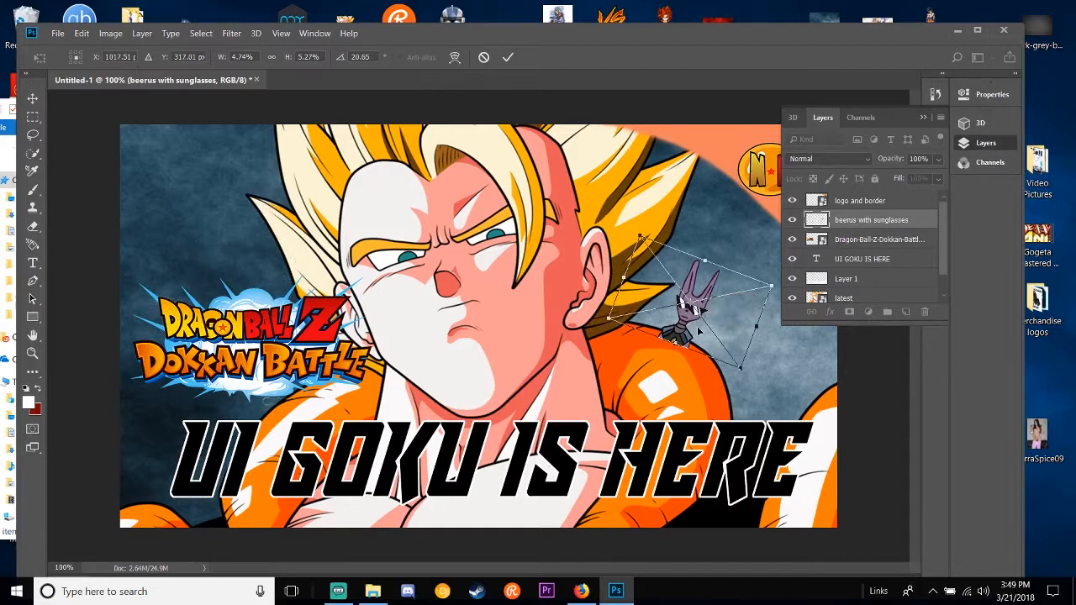
{"action": "key", "text": "Return"}
Step: Rasterize the Beerus layer and erase the lower part of his body that overlaps Gogeta's shoulder
{"action": "left_click", "coordinate": [32, 226]}
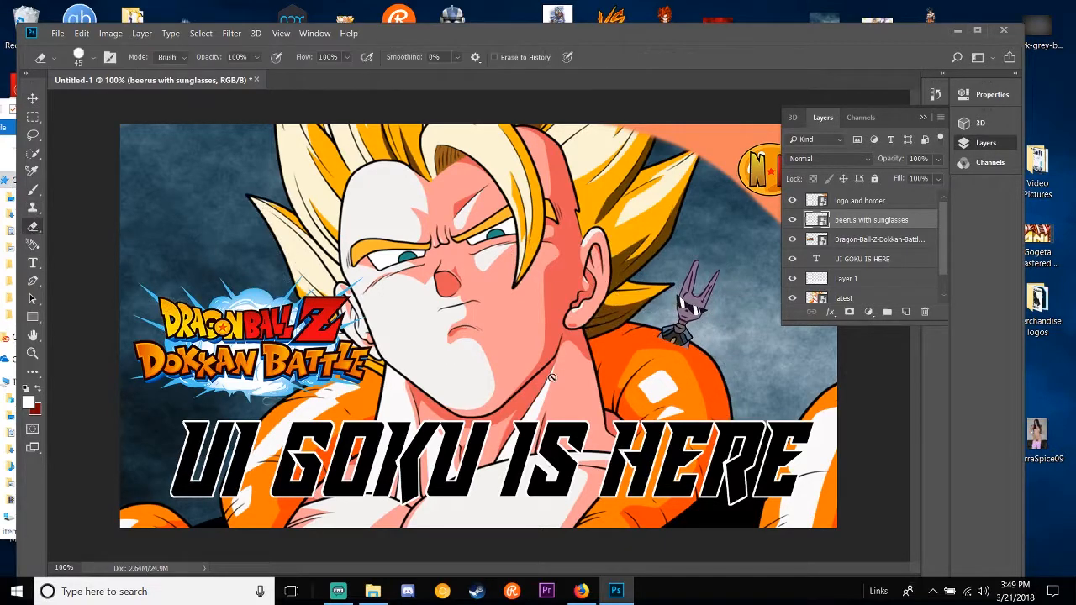
{"action": "left_click", "coordinate": [639, 307]}
{"action": "left_click", "coordinate": [528, 266]}
{"action": "scroll", "coordinate": [627, 395], "scroll_direction": "up", "scroll_amount": 6}
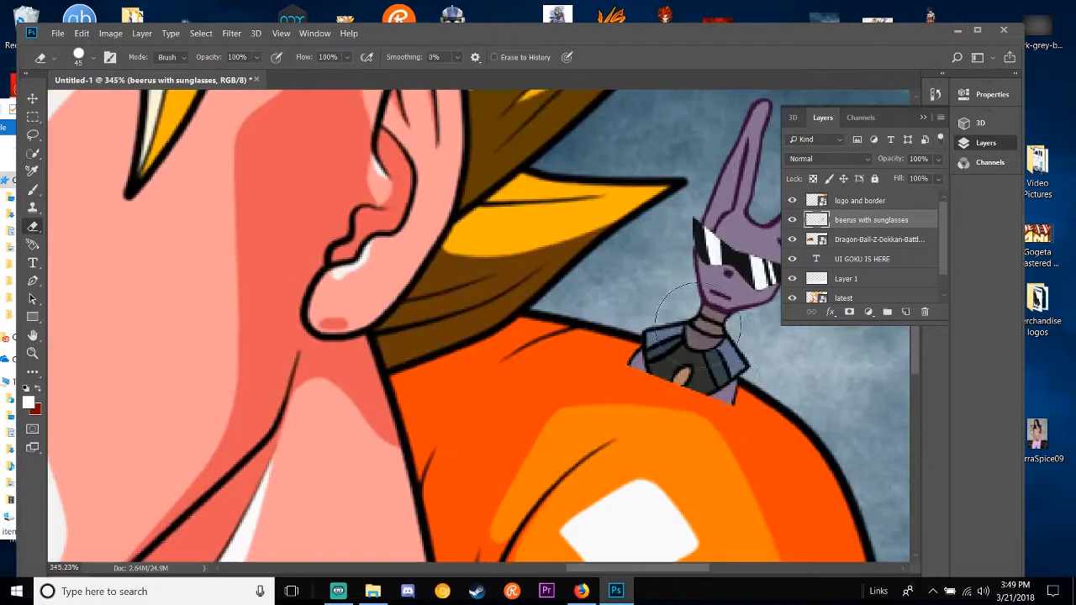
{"action": "mouse_move", "coordinate": [626, 393]}
{"action": "left_mouse_down"}
{"action": "mouse_move", "coordinate": [577, 396]}
{"action": "mouse_move", "coordinate": [692, 420]}
{"action": "mouse_move", "coordinate": [716, 445]}
{"action": "mouse_move", "coordinate": [644, 407]}
{"action": "left_mouse_up"}
{"action": "scroll", "coordinate": [555, 409], "scroll_direction": "down", "scroll_amount": 8}
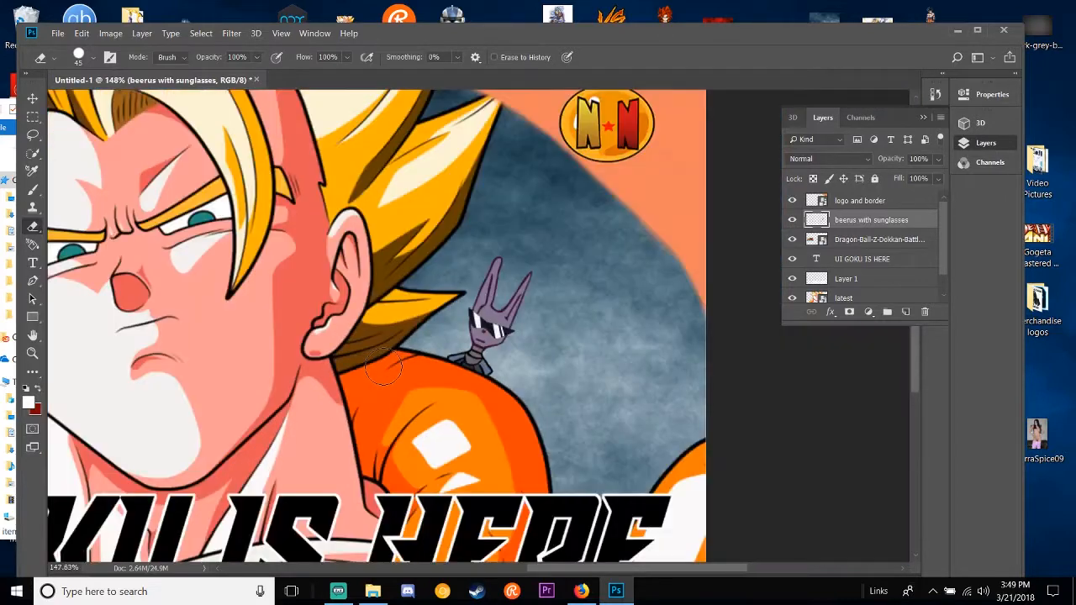
{"action": "scroll", "coordinate": [476, 349], "scroll_direction": "up", "scroll_amount": 2}
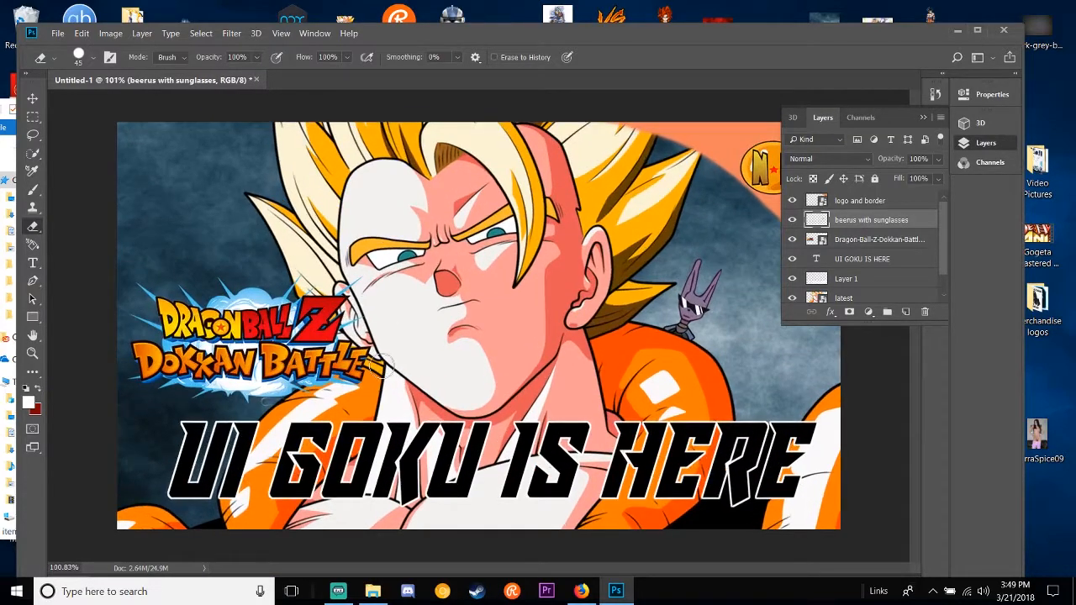
Step: Open the Export As settings for the thumbnail and choose PNG as the file format
{"action": "left_click", "coordinate": [49, 33]}
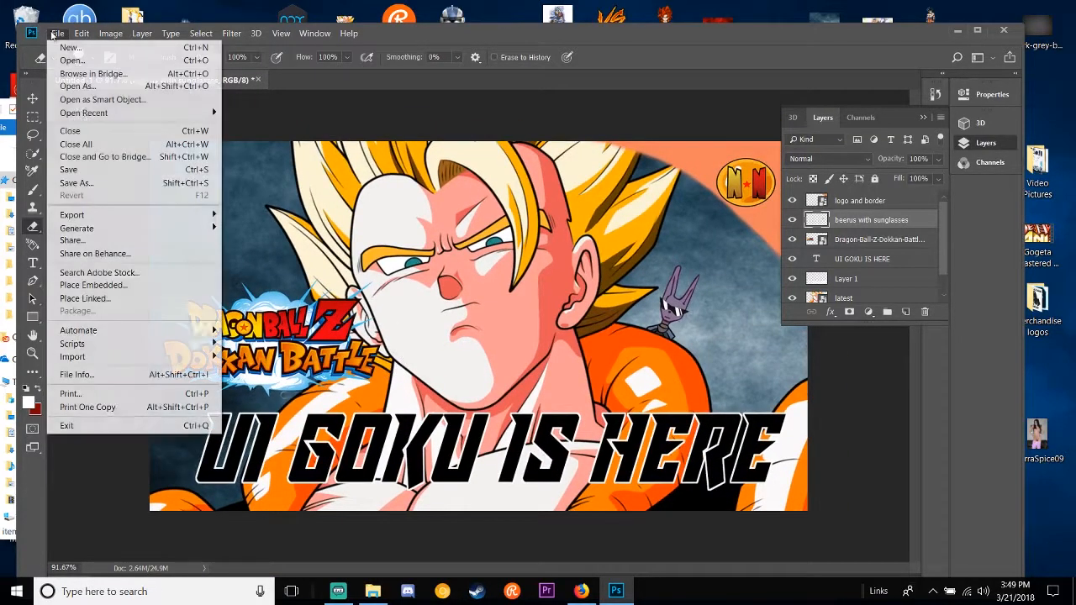
{"action": "mouse_move", "coordinate": [99, 217]}
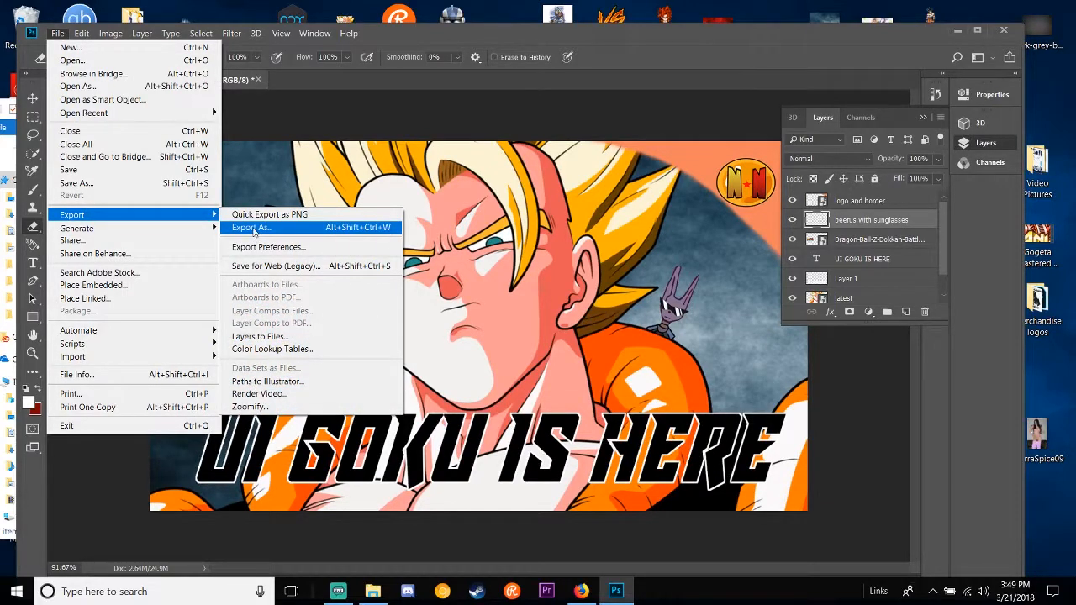
{"action": "left_click", "coordinate": [252, 228]}
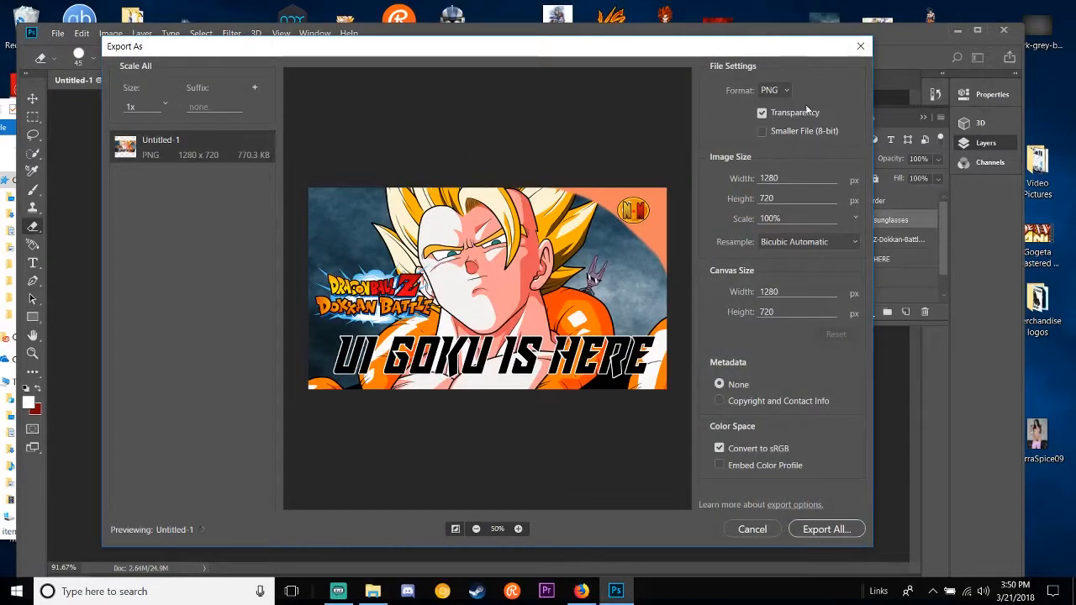
{"action": "left_click", "coordinate": [782, 91]}
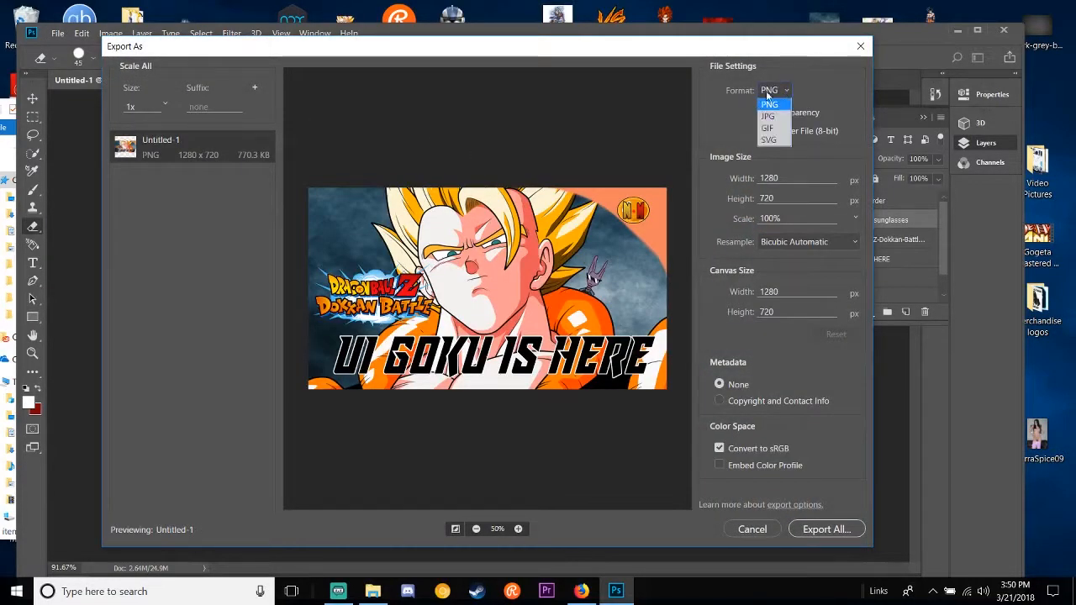
{"action": "left_click", "coordinate": [768, 92]}
{"action": "left_click", "coordinate": [770, 91]}
{"action": "left_click", "coordinate": [777, 103]}
{"action": "left_click", "coordinate": [777, 96]}
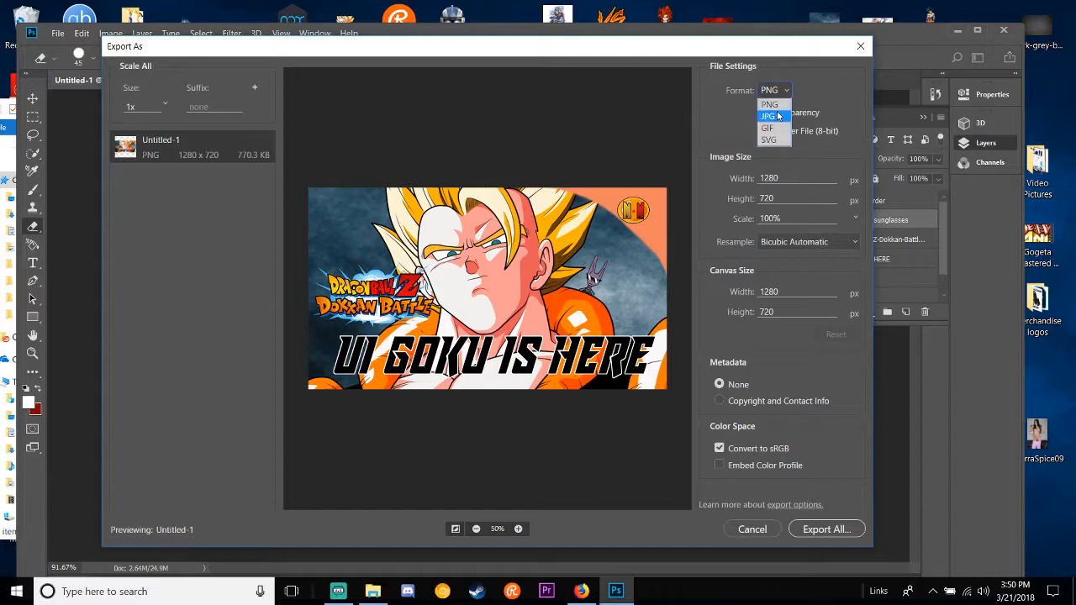
{"action": "left_click", "coordinate": [770, 104]}
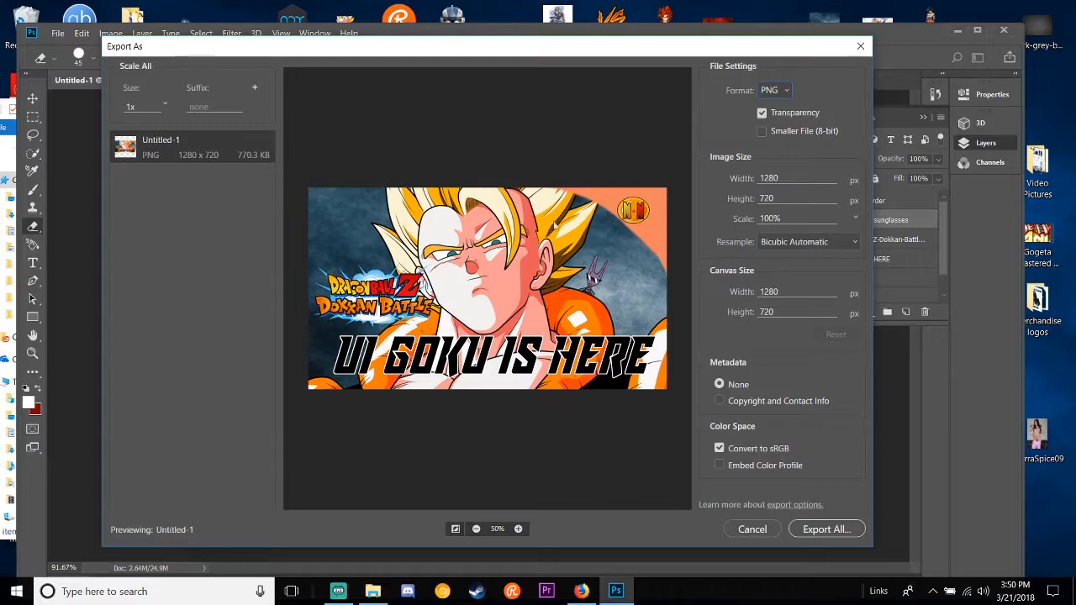
Step: Try the Smaller File (8-bit) option for the PNG export and turn it back off
{"action": "left_click", "coordinate": [765, 116]}
{"action": "left_click", "coordinate": [762, 132]}
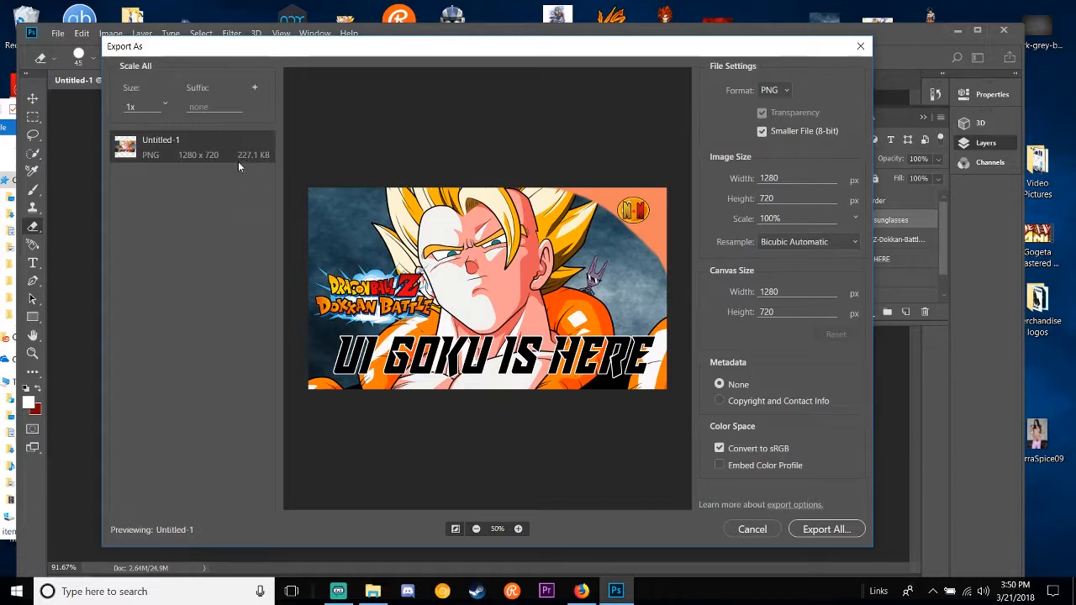
{"action": "left_click", "coordinate": [764, 132]}
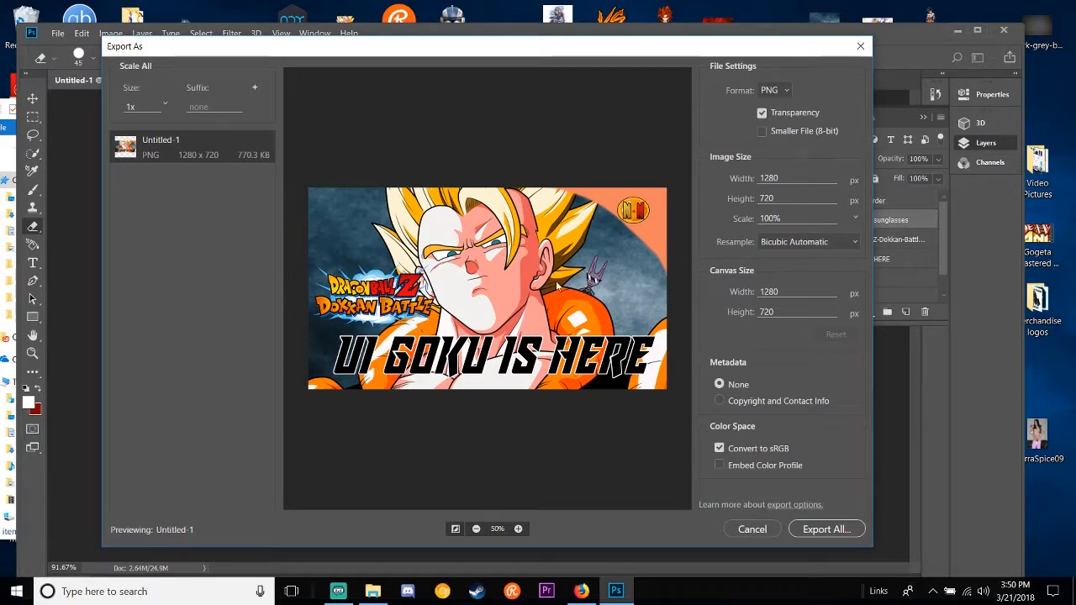
{"action": "left_click", "coordinate": [759, 132]}
{"action": "left_click", "coordinate": [761, 131]}
Step: Export the thumbnail to the desktop with the file name "UI GOKU IS HERE THUMBNAIL"
{"action": "left_click", "coordinate": [850, 530]}
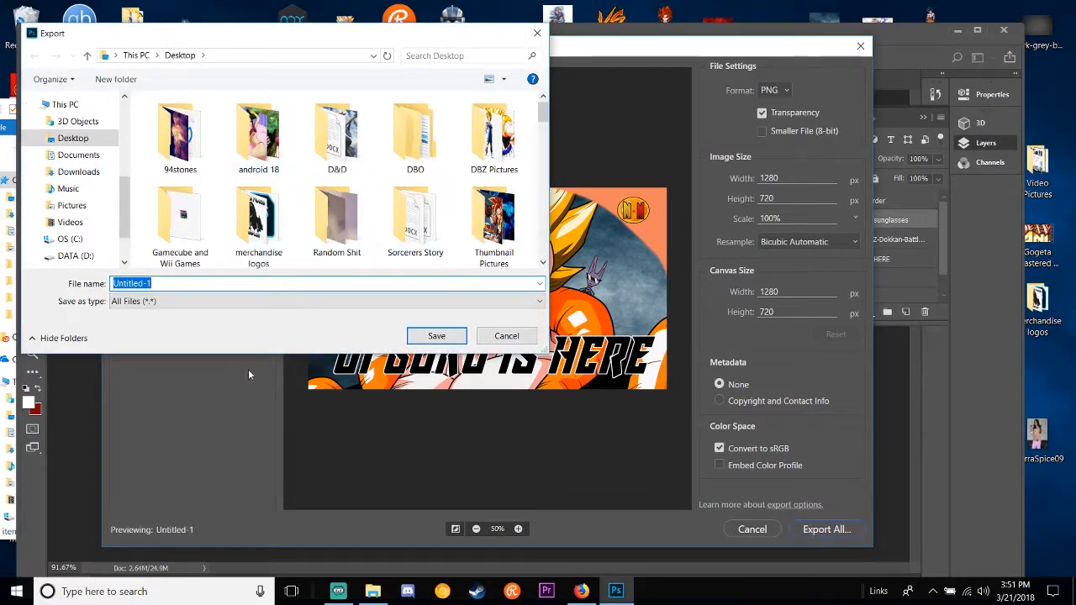
{"action": "type", "text": "U"}
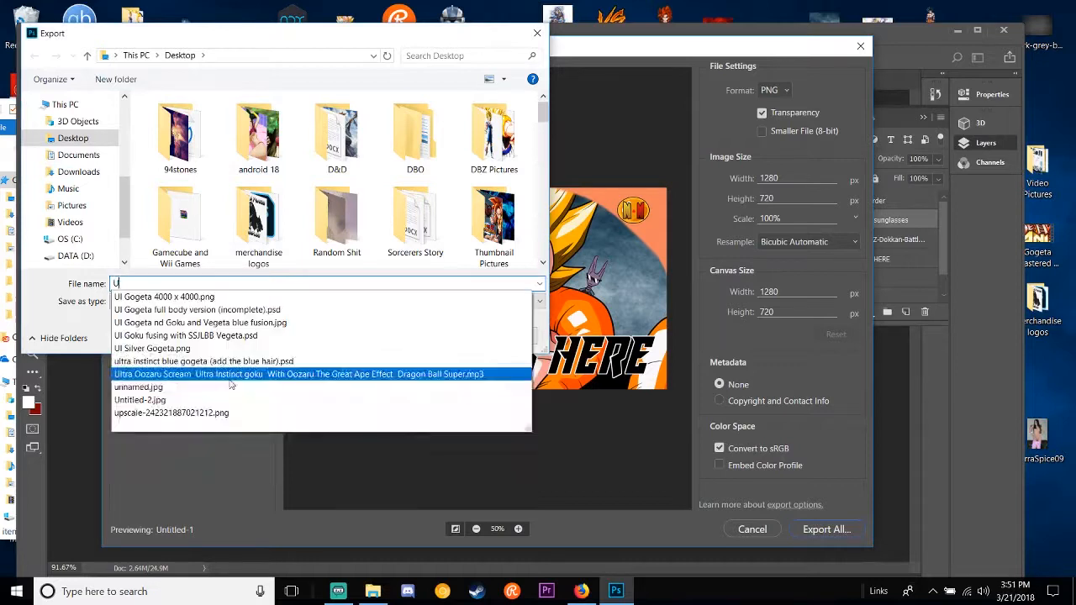
{"action": "type", "text": "I GOKU THU"}
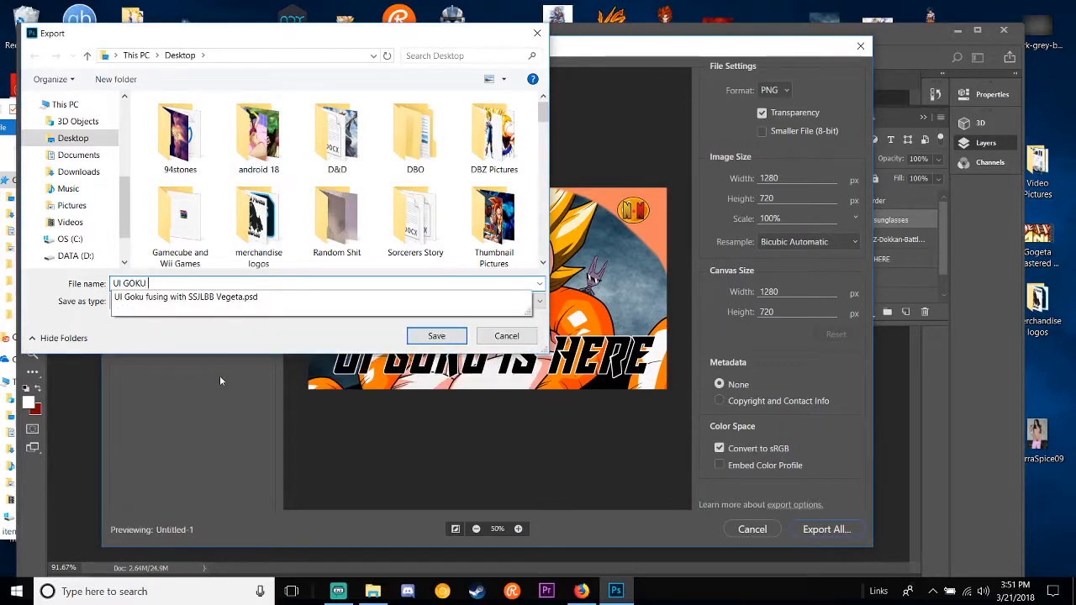
{"action": "key", "text": "BackSpace"}
{"action": "key", "text": "BackSpace"}
{"action": "key", "text": "BackSpace"}
{"action": "type", "text": "IS HERE THUMBNAIL"}
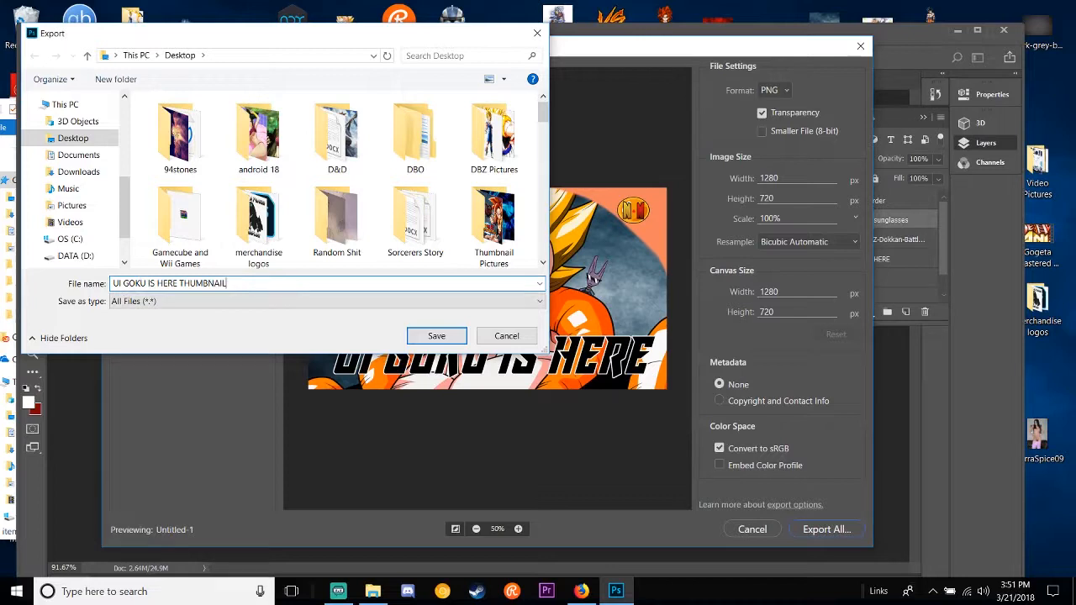
{"action": "left_click", "coordinate": [437, 336]}
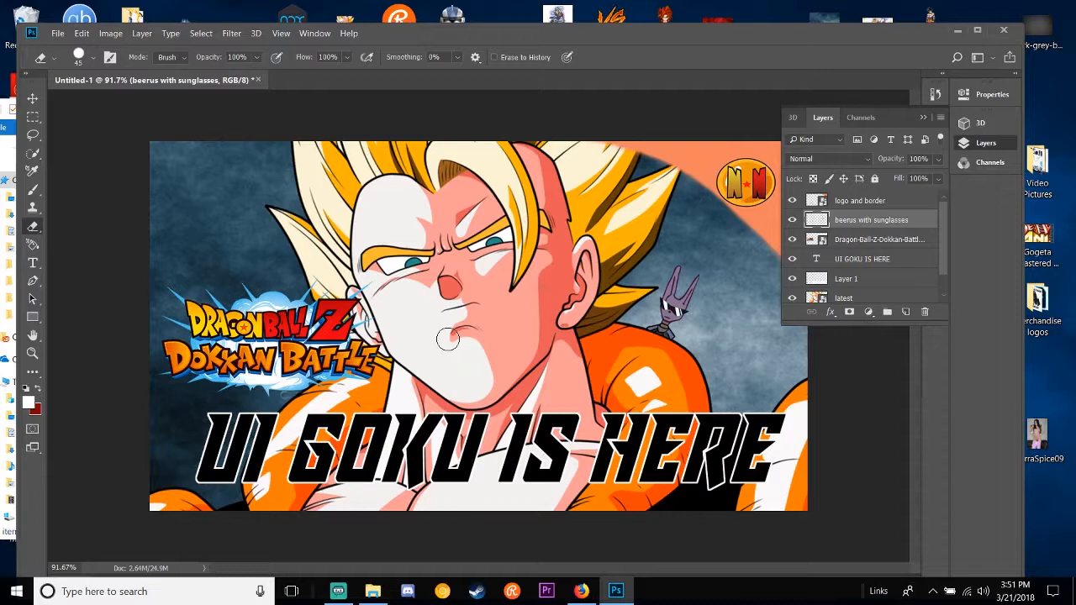
Step: Bring the Youtube Picsa folder window forward and close it
{"action": "left_click", "coordinate": [4, 122]}
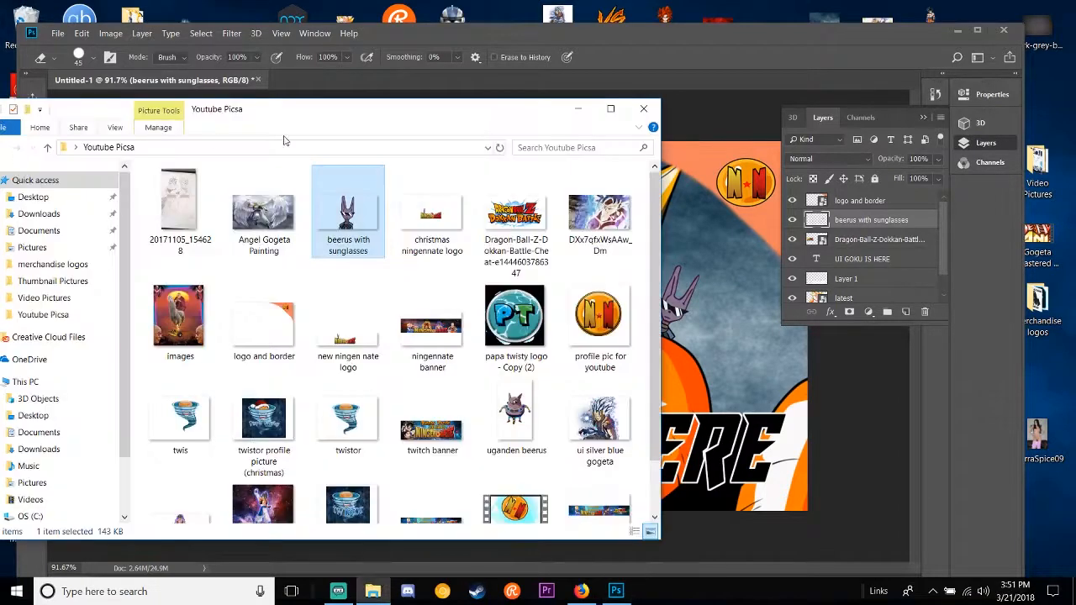
{"action": "left_click", "coordinate": [646, 108]}
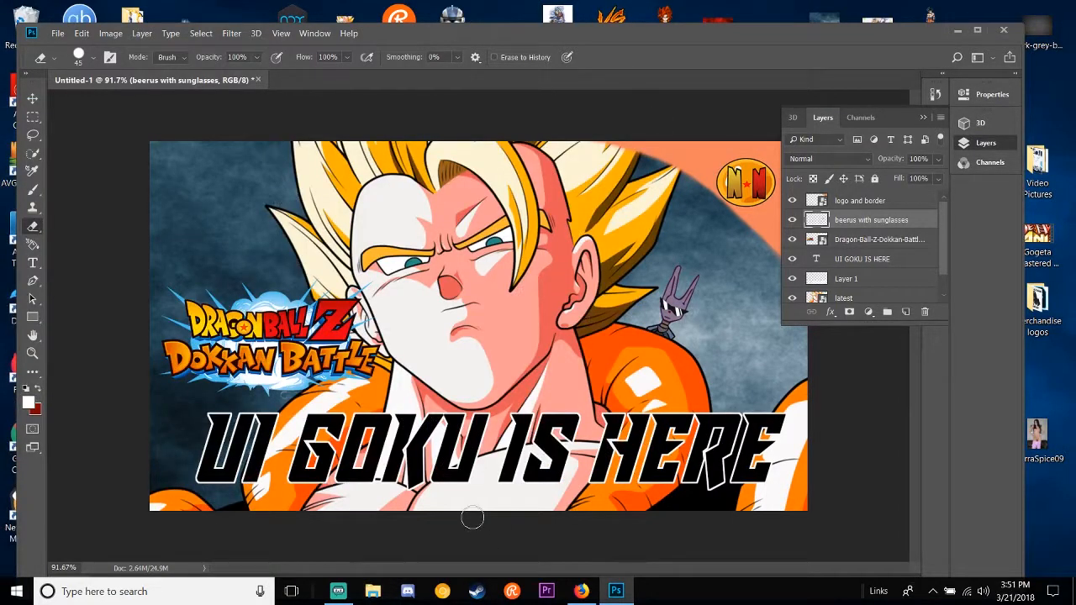